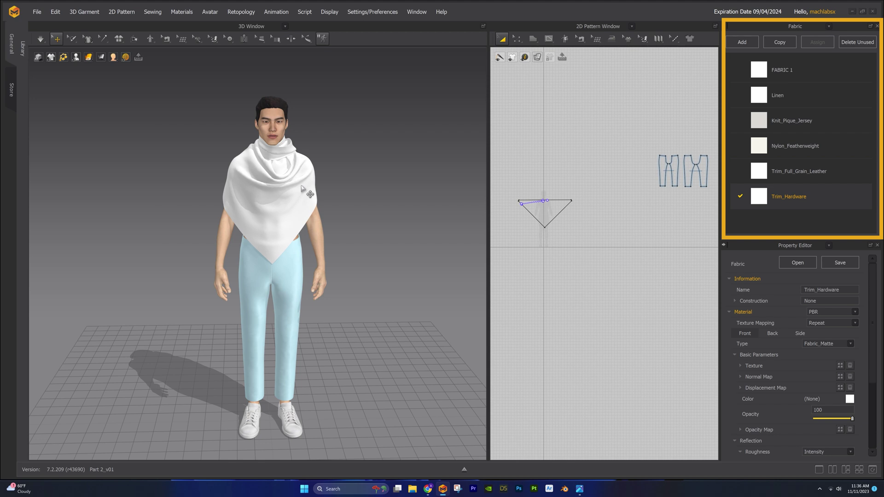
Freeze the white scarf pattern draped over the avatar's shoulders and hide it in 3D
{"action": "right_click", "coordinate": [299, 188]}
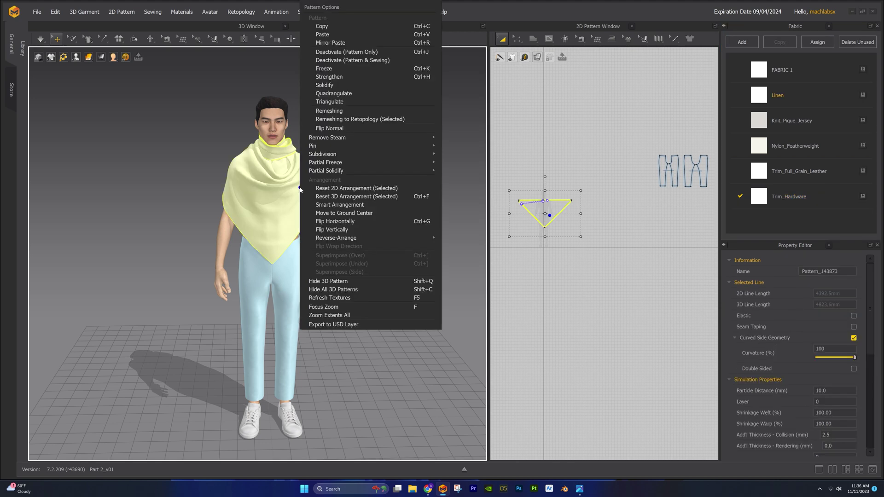
{"action": "left_click", "coordinate": [331, 70]}
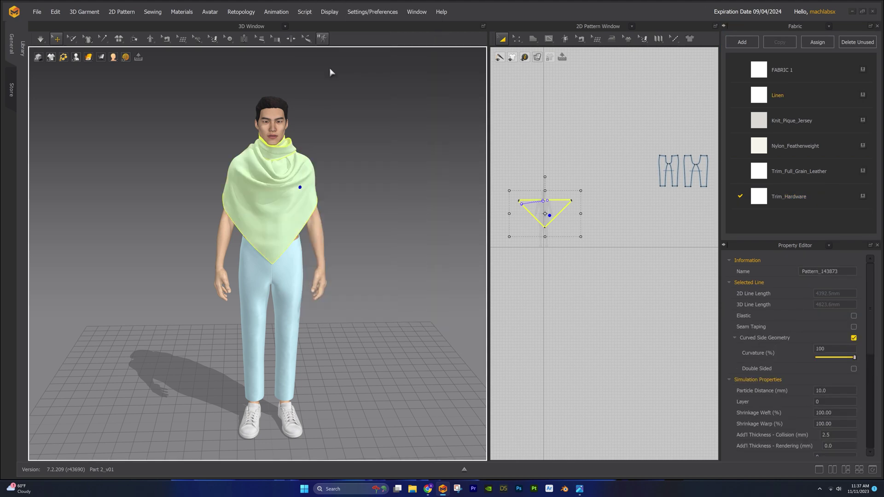
{"action": "right_click", "coordinate": [289, 193]}
{"action": "left_click", "coordinate": [322, 273]}
Delete the avatar's hair with the Delete Hair/Shoes option
{"action": "right_click", "coordinate": [272, 147]}
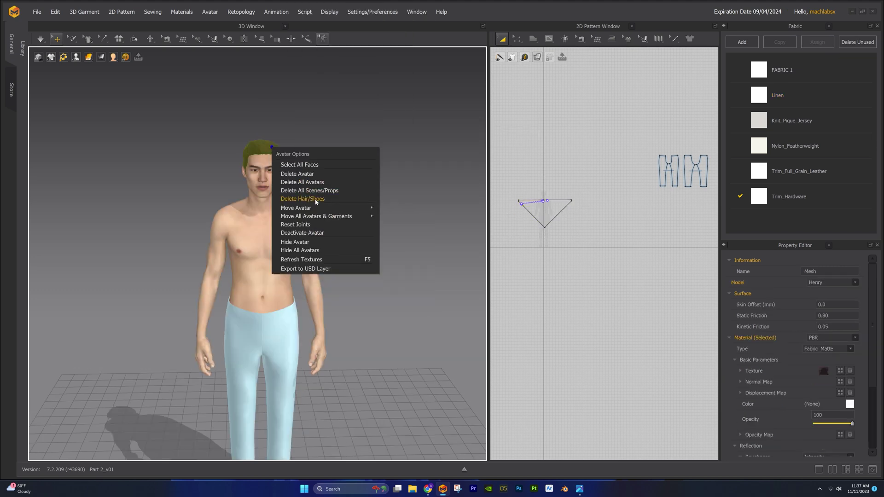
{"action": "left_click", "coordinate": [316, 200]}
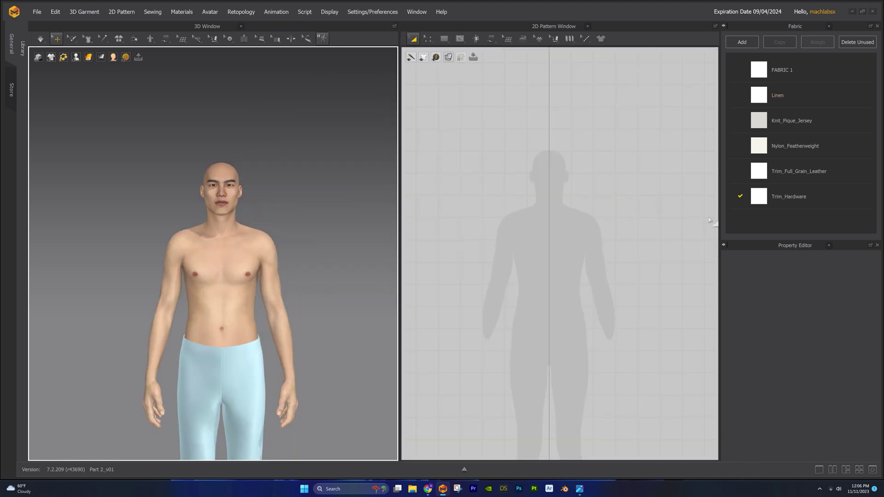
With the Trim_Hardware fabric active, draw a rectangle pattern about 170 mm wide over the head silhouette
{"action": "left_click", "coordinate": [773, 198]}
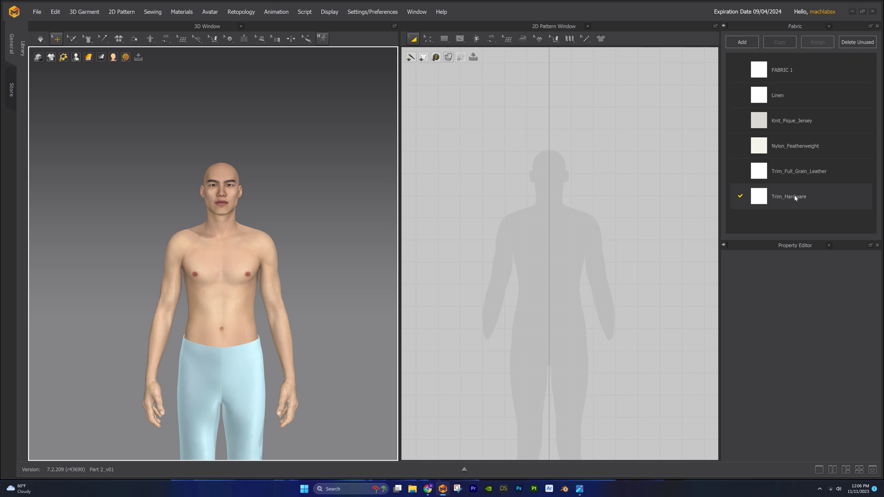
{"action": "left_click", "coordinate": [443, 41]}
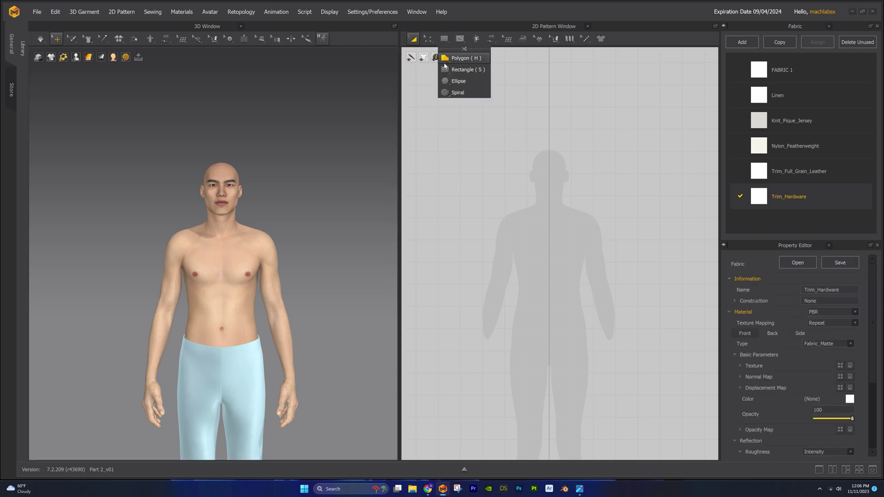
{"action": "left_click", "coordinate": [445, 73]}
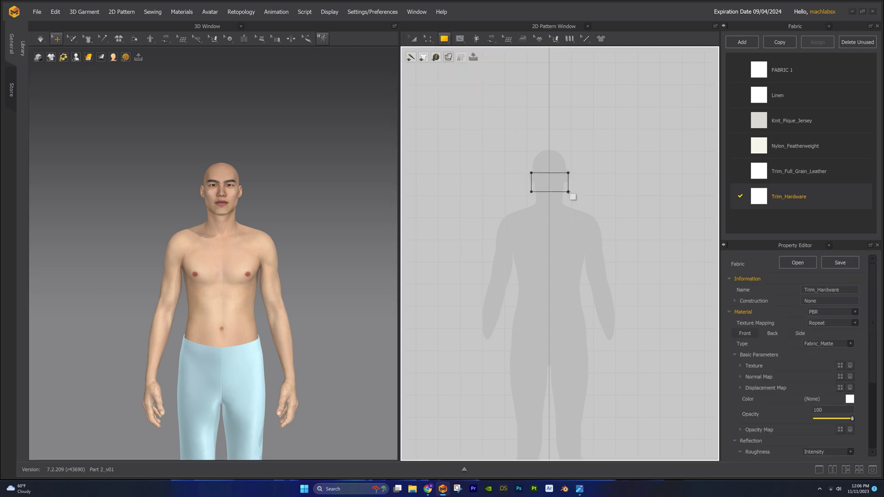
{"action": "left_click_drag", "start_coordinate": [568, 190], "coordinate": [569, 190]}
Rotate and move the new rectangle in 3D so it sits upright along the side of the avatar's head
{"action": "right_click_drag", "start_coordinate": [256, 231], "coordinate": [283, 219]}
{"action": "left_click", "coordinate": [260, 199]}
{"action": "left_click_drag", "start_coordinate": [231, 204], "coordinate": [207, 210]}
{"action": "right_click_drag", "start_coordinate": [260, 199], "coordinate": [248, 158]}
{"action": "left_click_drag", "start_coordinate": [247, 158], "coordinate": [246, 136]}
{"action": "scroll", "coordinate": [547, 172], "scroll_direction": "up", "scroll_amount": 3}
{"action": "scroll", "coordinate": [316, 182], "scroll_direction": "up", "scroll_amount": 1}
{"action": "middle_click_drag", "start_coordinate": [316, 182], "coordinate": [270, 201]}
Lower the rectangle's upper edge until the sides are about 22 mm, and pull its middle up into an arc
{"action": "key", "text": "z"}
{"action": "scroll", "coordinate": [588, 129], "scroll_direction": "up", "scroll_amount": 3}
{"action": "left_click_drag", "start_coordinate": [542, 187], "coordinate": [540, 217]}
{"action": "mouse_move", "coordinate": [564, 256]}
{"action": "middle_mouse_down"}
{"action": "mouse_move", "coordinate": [519, 259]}
{"action": "mouse_move", "coordinate": [553, 266]}
{"action": "middle_mouse_up"}
{"action": "scroll", "coordinate": [521, 239], "scroll_direction": "up", "scroll_amount": 2}
{"action": "left_click_drag", "start_coordinate": [528, 240], "coordinate": [524, 210]}
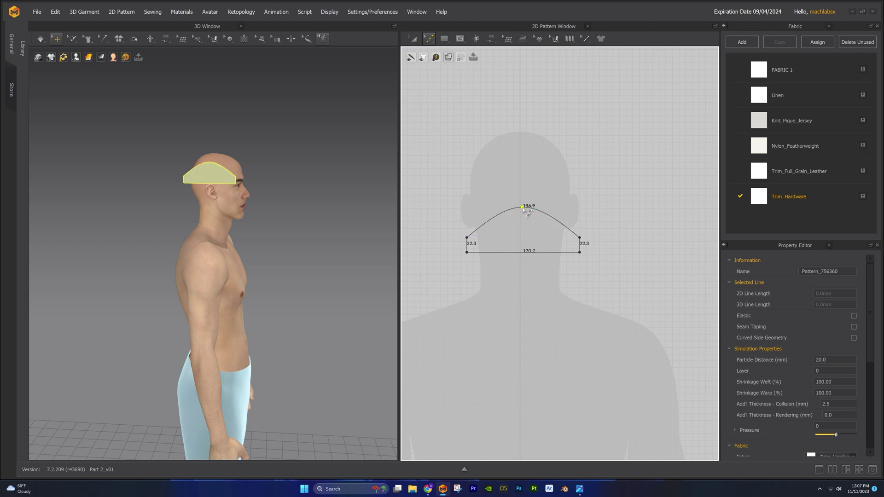
Convert the two upper side corners to curve points and move both inward to form a smooth dome
{"action": "scroll", "coordinate": [620, 243], "scroll_direction": "up", "scroll_amount": 2}
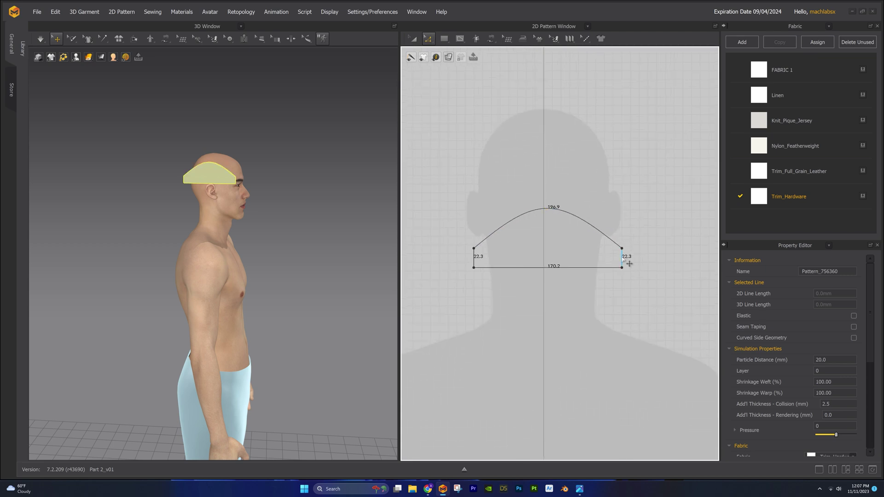
{"action": "left_click", "coordinate": [622, 249]}
{"action": "right_click", "coordinate": [474, 250]}
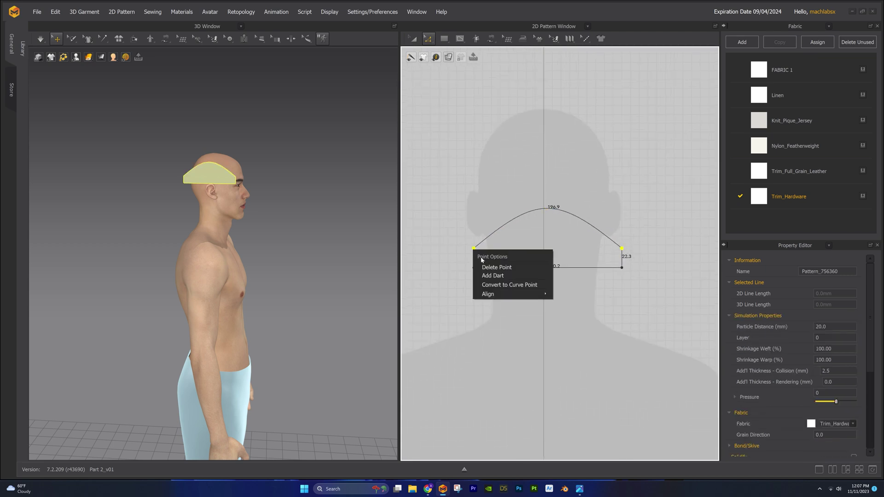
{"action": "left_click", "coordinate": [494, 285]}
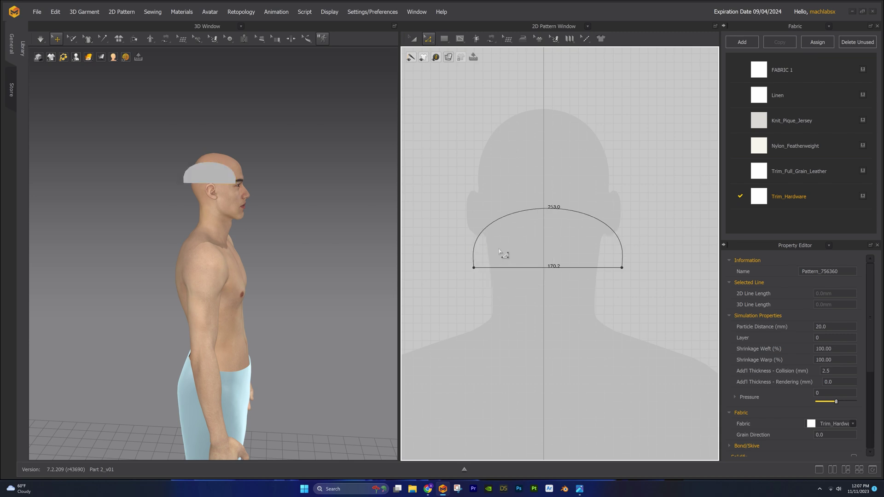
{"action": "left_click_drag", "start_coordinate": [480, 255], "coordinate": [493, 232]}
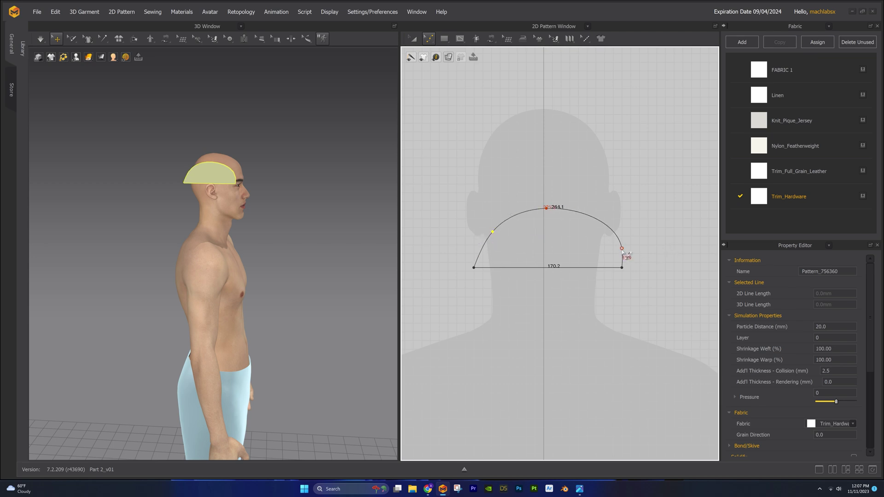
{"action": "left_click_drag", "start_coordinate": [622, 249], "coordinate": [605, 237]}
Move the dome panel beside the head silhouette and place a symmetric copy of it on the opposite side
{"action": "right_click_drag", "start_coordinate": [230, 220], "coordinate": [254, 196]}
{"action": "left_click", "coordinate": [219, 174]}
{"action": "scroll", "coordinate": [504, 161], "scroll_direction": "down", "scroll_amount": 2}
{"action": "key", "text": "a"}
{"action": "middle_click_drag", "start_coordinate": [542, 225], "coordinate": [592, 256]}
{"action": "left_click_drag", "start_coordinate": [589, 256], "coordinate": [477, 195]}
{"action": "scroll", "coordinate": [455, 143], "scroll_direction": "down", "scroll_amount": 2}
{"action": "middle_click_drag", "start_coordinate": [474, 229], "coordinate": [498, 232]}
{"action": "key", "text": "ctrl+d"}
{"action": "left_click", "coordinate": [637, 172]}
{"action": "right_click_drag", "start_coordinate": [295, 200], "coordinate": [267, 202]}
{"action": "key", "text": "z"}
{"action": "middle_click_drag", "start_coordinate": [560, 205], "coordinate": [537, 211]}
{"action": "left_click", "coordinate": [534, 199]}
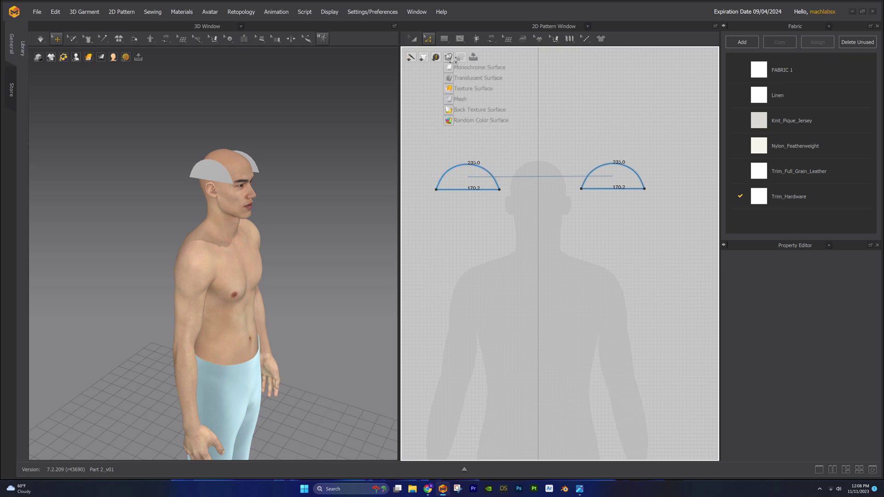
Create a rectangle pattern 80 mm wide and 235 mm high between the two side panels
{"action": "left_click", "coordinate": [444, 39]}
{"action": "left_click", "coordinate": [447, 70]}
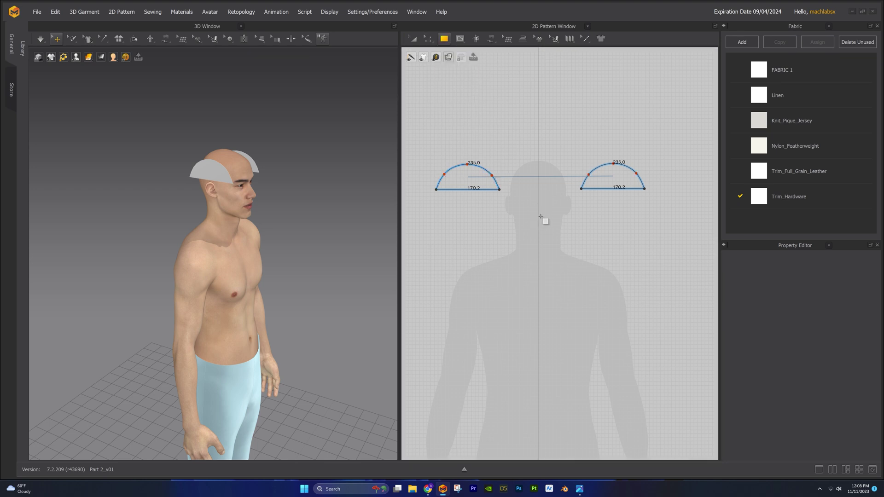
{"action": "left_click", "coordinate": [541, 216]}
{"action": "type", "text": "80"}
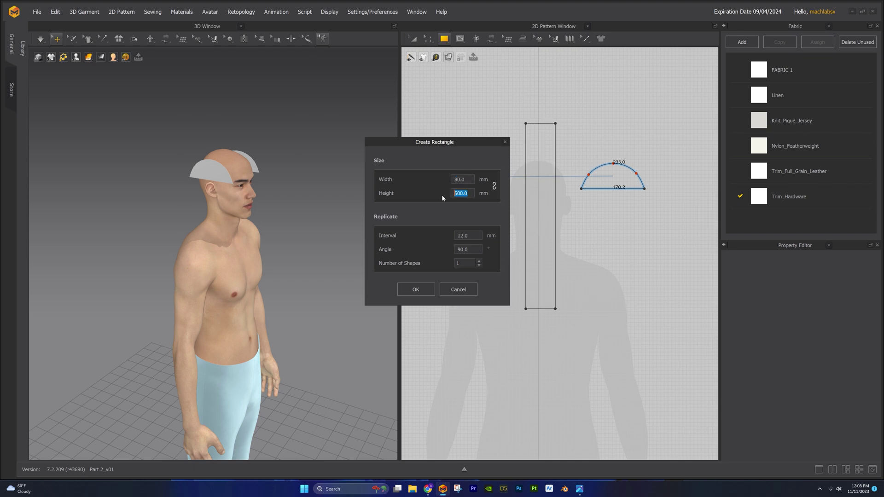
{"action": "type", "text": "235"}
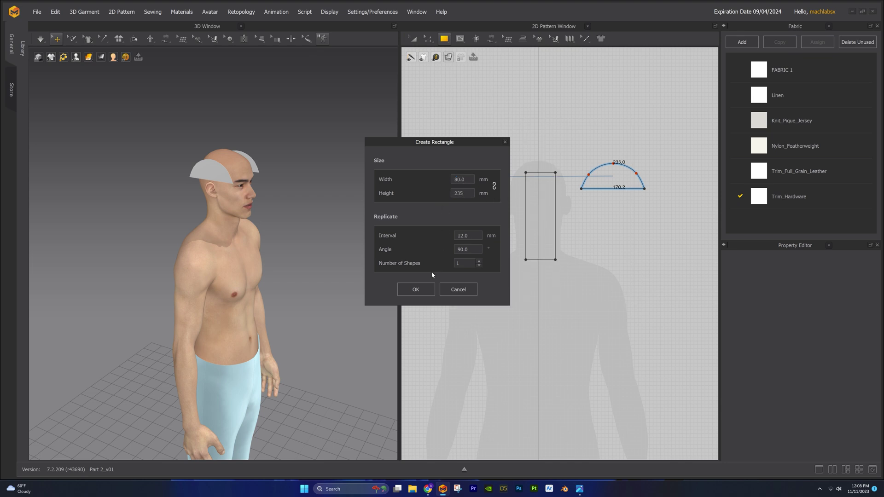
{"action": "left_click", "coordinate": [416, 289]}
Lay the rectangle flat above the head in 3D and move its 2D pattern up between the side panels
{"action": "right_click_drag", "start_coordinate": [285, 203], "coordinate": [235, 150]}
{"action": "left_click", "coordinate": [268, 146]}
{"action": "left_click_drag", "start_coordinate": [302, 145], "coordinate": [258, 33]}
{"action": "right_click_drag", "start_coordinate": [286, 115], "coordinate": [270, 180]}
{"action": "left_click_drag", "start_coordinate": [270, 180], "coordinate": [266, 180]}
{"action": "right_click_drag", "start_coordinate": [267, 181], "coordinate": [322, 177]}
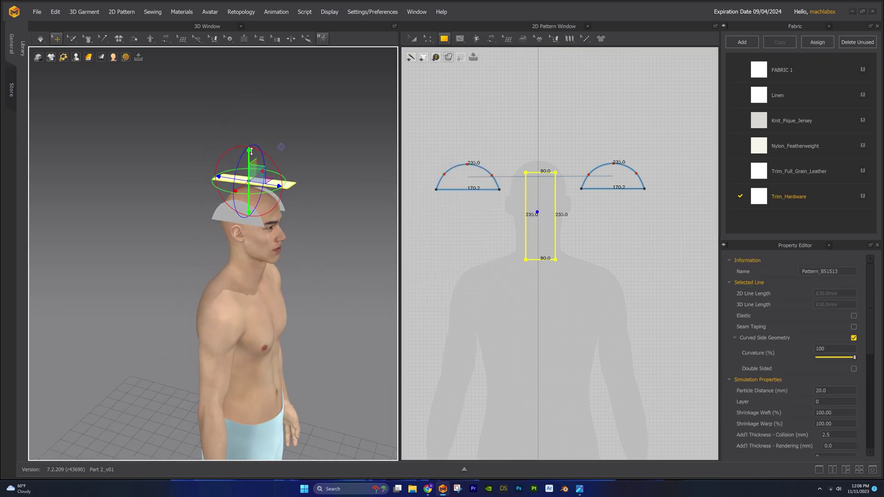
{"action": "left_click_drag", "start_coordinate": [249, 152], "coordinate": [249, 158]}
{"action": "right_click_drag", "start_coordinate": [368, 203], "coordinate": [312, 223]}
{"action": "key", "text": "a"}
{"action": "left_click_drag", "start_coordinate": [540, 211], "coordinate": [538, 116]}
Sew the center strip's long edges to the curved edges of the side panels and simulate the cap
{"action": "middle_click_drag", "start_coordinate": [563, 223], "coordinate": [592, 288]}
{"action": "key", "text": "n"}
{"action": "left_click", "coordinate": [474, 246]}
{"action": "left_click", "coordinate": [554, 152]}
{"action": "left_click", "coordinate": [583, 173]}
{"action": "key", "text": "space"}
Select all cap patterns, set their particle distance to 10 mm, and simulate again
{"action": "right_click_drag", "start_coordinate": [258, 177], "coordinate": [235, 166]}
{"action": "left_click", "coordinate": [236, 167]}
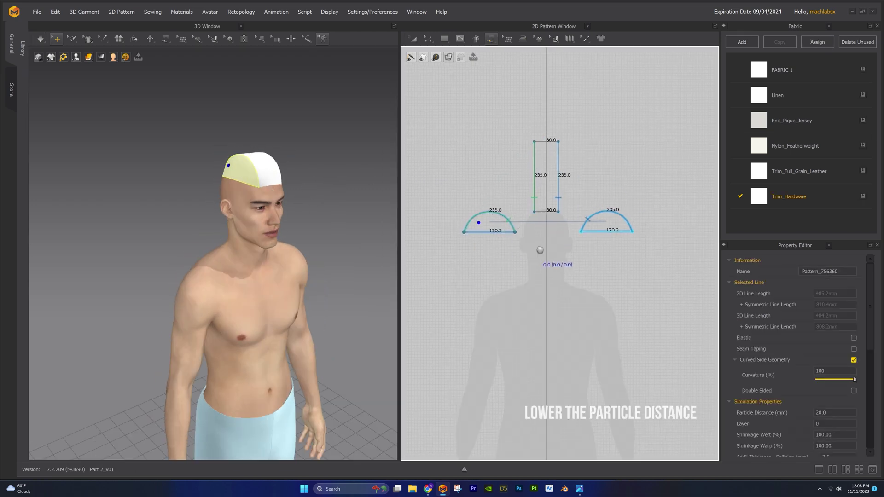
{"action": "key", "text": "ctrl+a"}
{"action": "type", "text": "10"}
{"action": "left_click", "coordinate": [576, 336]}
{"action": "key", "text": "space"}
Enlarge the three cap patterns together until the center strip measures about 91 by 267 mm
{"action": "right_click_drag", "start_coordinate": [221, 260], "coordinate": [248, 230]}
{"action": "left_click_drag", "start_coordinate": [457, 127], "coordinate": [685, 315]}
{"action": "mouse_move", "coordinate": [646, 132]}
{"action": "left_mouse_down"}
{"action": "mouse_move", "coordinate": [665, 120]}
{"action": "mouse_move", "coordinate": [658, 124]}
{"action": "left_mouse_up"}
{"action": "right_click_drag", "start_coordinate": [249, 193], "coordinate": [207, 179]}
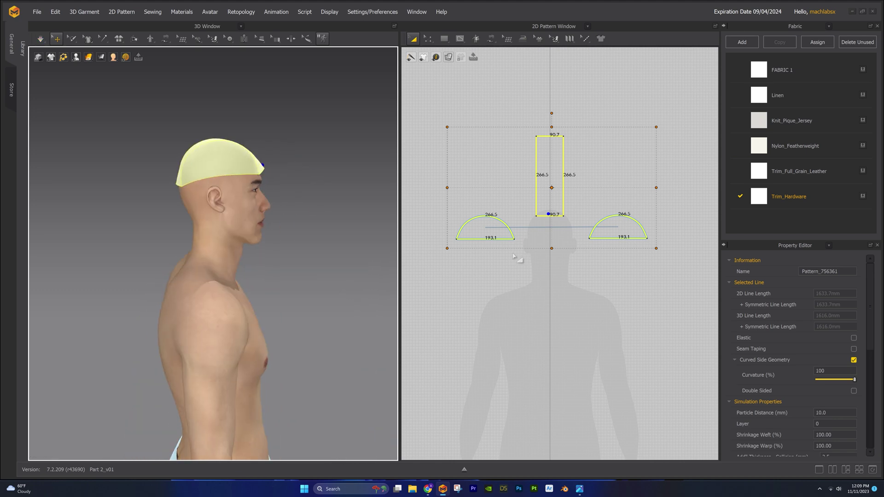
Scale down the symmetric side panels until their straight base is about 170 mm long
{"action": "left_click", "coordinate": [518, 260]}
{"action": "scroll", "coordinate": [520, 270], "scroll_direction": "up", "scroll_amount": 4}
{"action": "left_click", "coordinate": [512, 249]}
{"action": "left_click_drag", "start_coordinate": [558, 242], "coordinate": [558, 242]}
Simulate the resized cap and adjust how its lower edge sits around the head
{"action": "right_click_drag", "start_coordinate": [260, 236], "coordinate": [239, 228]}
{"action": "key", "text": "space"}
{"action": "left_click", "coordinate": [255, 180]}
{"action": "right_click_drag", "start_coordinate": [283, 193], "coordinate": [306, 233]}
{"action": "scroll", "coordinate": [290, 193], "scroll_direction": "down", "scroll_amount": 1}
{"action": "left_click", "coordinate": [217, 186]}
{"action": "left_click", "coordinate": [256, 190]}
{"action": "left_click", "coordinate": [273, 190]}
{"action": "left_click", "coordinate": [280, 200]}
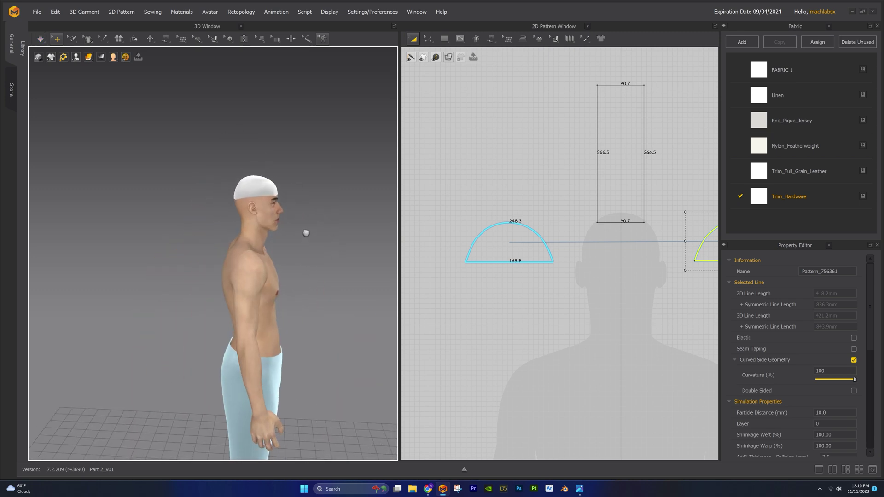
{"action": "middle_click_drag", "start_coordinate": [306, 233], "coordinate": [287, 229]}
Select the side panel's bottom edge and the center strip's end edge to read their combined symmetric length
{"action": "scroll", "coordinate": [628, 299], "scroll_direction": "down", "scroll_amount": 3}
{"action": "middle_click_drag", "start_coordinate": [672, 338], "coordinate": [636, 260]}
{"action": "left_click", "coordinate": [605, 248]}
{"action": "scroll", "coordinate": [605, 232], "scroll_direction": "up", "scroll_amount": 1}
{"action": "right_click_drag", "start_coordinate": [636, 260], "coordinate": [646, 256]}
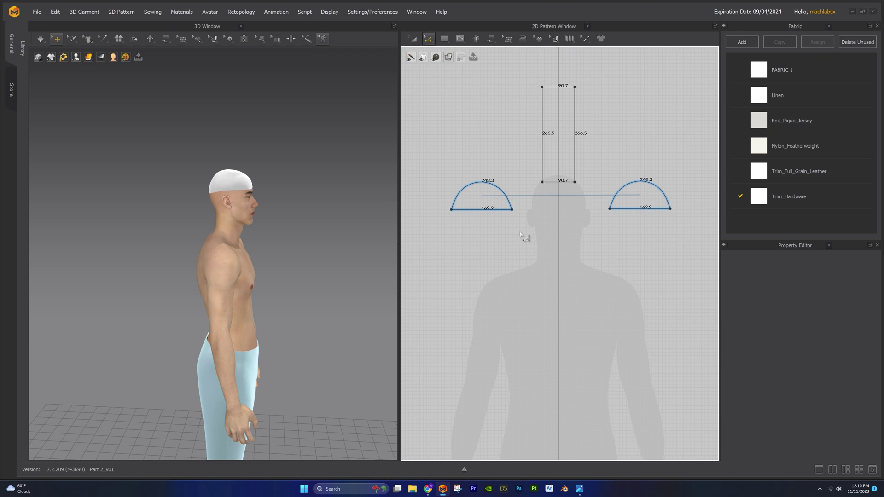
{"action": "left_click", "coordinate": [495, 212]}
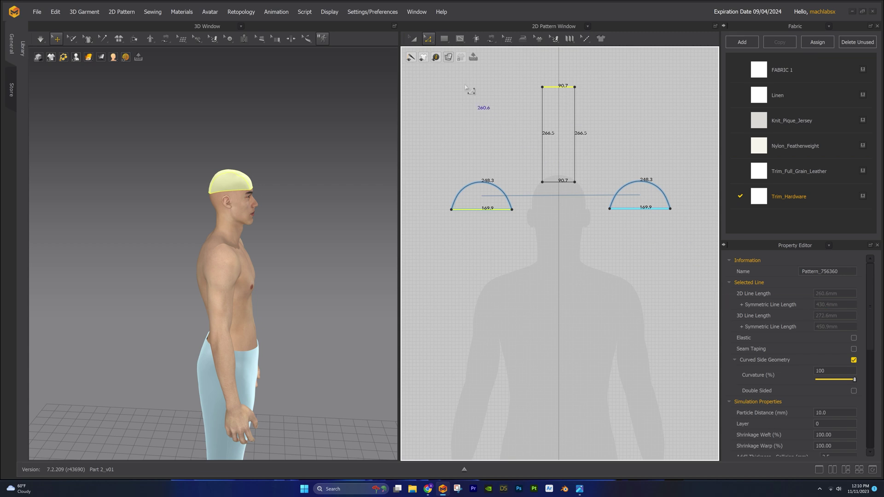
Create a rectangle pattern 430.4 mm wide and 50 mm high below the cap panels
{"action": "left_click", "coordinate": [448, 40]}
{"action": "left_click", "coordinate": [448, 70]}
{"action": "left_click", "coordinate": [523, 258]}
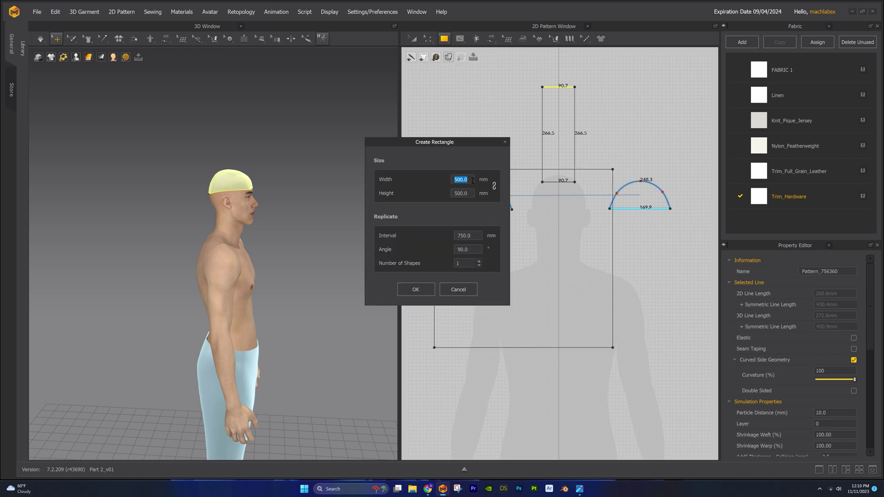
{"action": "type", "text": "430"}
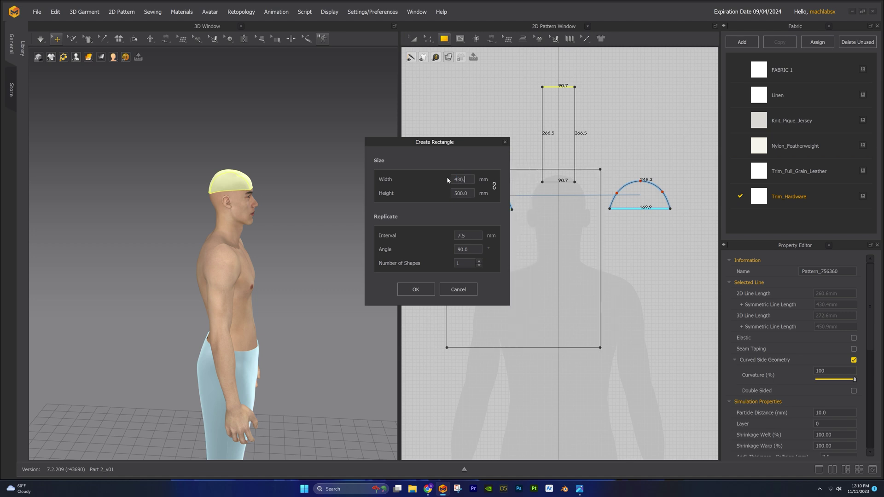
{"action": "type", "text": ".4"}
{"action": "left_click_drag", "start_coordinate": [469, 193], "coordinate": [461, 193]}
{"action": "type", "text": "50"}
{"action": "left_click", "coordinate": [417, 291]}
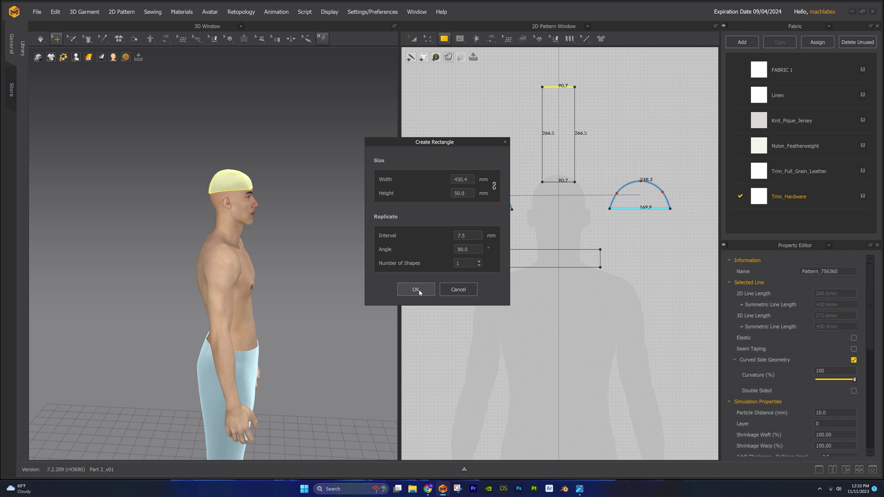
Rotate and move the long strip in 3D so it runs along the side of the head at the cap's lower edge
{"action": "right_click_drag", "start_coordinate": [350, 249], "coordinate": [296, 249]}
{"action": "left_click_drag", "start_coordinate": [263, 228], "coordinate": [94, 199]}
{"action": "left_click", "coordinate": [273, 197]}
{"action": "right_click_drag", "start_coordinate": [355, 202], "coordinate": [318, 180]}
{"action": "right_click_drag", "start_coordinate": [313, 215], "coordinate": [261, 227]}
{"action": "left_click_drag", "start_coordinate": [261, 228], "coordinate": [246, 227]}
{"action": "scroll", "coordinate": [290, 275], "scroll_direction": "down", "scroll_amount": 2}
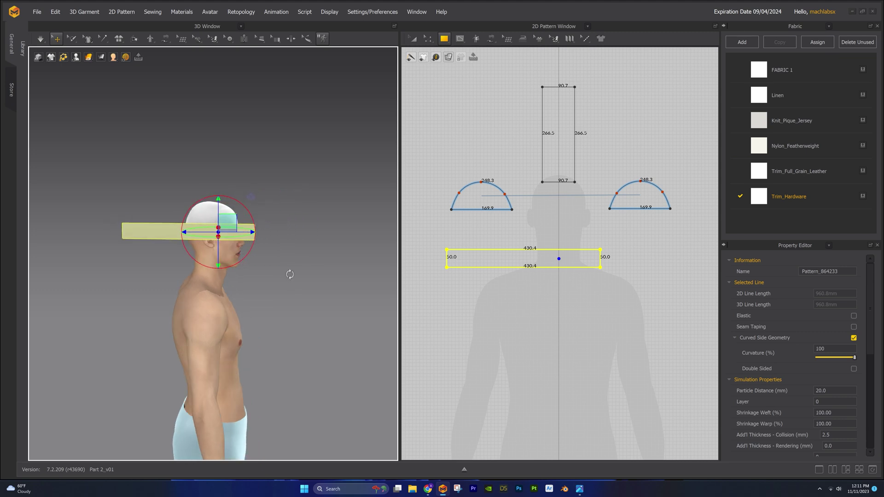
{"action": "middle_click_drag", "start_coordinate": [290, 275], "coordinate": [311, 239]}
Draw a vertical internal line across the long strip at its midpoint, 215.2 mm from each end
{"action": "scroll", "coordinate": [429, 271], "scroll_direction": "up", "scroll_amount": 2}
{"action": "key", "text": "z"}
{"action": "key", "text": "g"}
{"action": "key", "text": "g"}
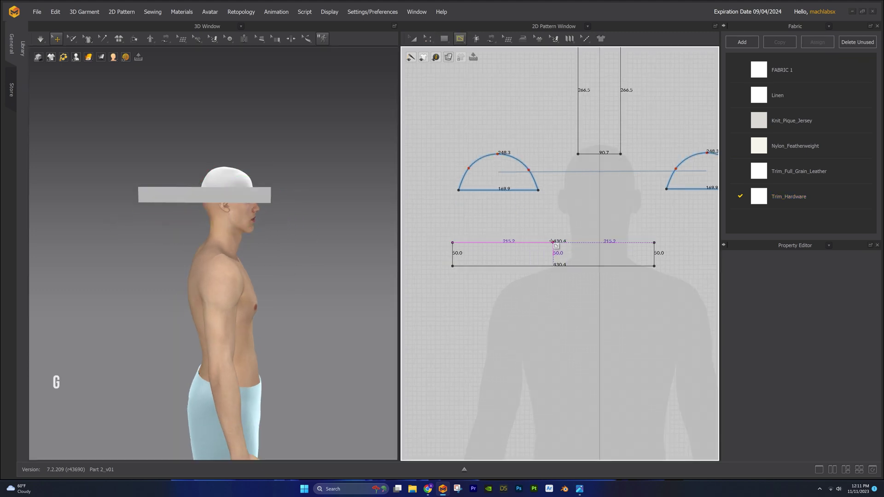
{"action": "left_click", "coordinate": [554, 243]}
{"action": "double_click", "coordinate": [553, 266]}
Cut the long strip along its internal line and delete the rear half
{"action": "key", "text": "z"}
{"action": "right_click", "coordinate": [553, 257]}
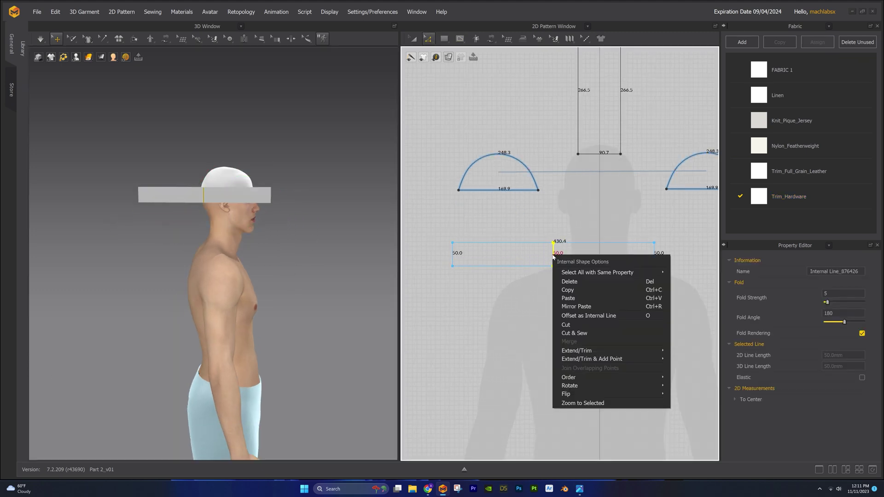
{"action": "left_click", "coordinate": [567, 325]}
{"action": "left_click", "coordinate": [506, 256]}
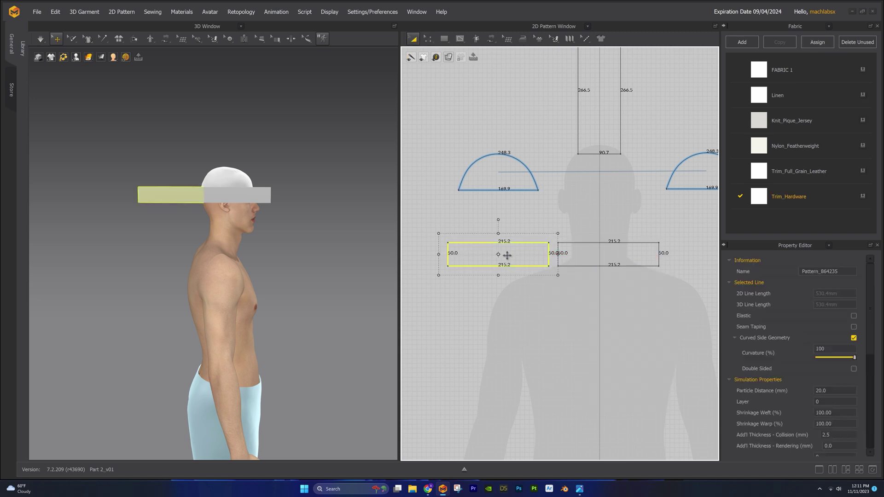
{"action": "key", "text": "Delete"}
Raise the strip's lower rear corner to make that end 25 mm high, and convert the lower front corner to a curve point
{"action": "scroll", "coordinate": [570, 270], "scroll_direction": "down", "scroll_amount": 5}
{"action": "left_click", "coordinate": [555, 235]}
{"action": "middle_click_drag", "start_coordinate": [595, 258], "coordinate": [602, 255]}
{"action": "scroll", "coordinate": [610, 279], "scroll_direction": "up", "scroll_amount": 2}
{"action": "key", "text": "z"}
{"action": "middle_click_drag", "start_coordinate": [601, 287], "coordinate": [568, 229]}
{"action": "scroll", "coordinate": [570, 227], "scroll_direction": "up", "scroll_amount": 2}
{"action": "left_click_drag", "start_coordinate": [502, 229], "coordinate": [503, 217]}
{"action": "scroll", "coordinate": [565, 256], "scroll_direction": "up", "scroll_amount": 2}
{"action": "mouse_move", "coordinate": [594, 238]}
{"action": "middle_mouse_down"}
{"action": "mouse_move", "coordinate": [564, 257]}
{"action": "mouse_move", "coordinate": [585, 250]}
{"action": "middle_mouse_up"}
{"action": "right_click", "coordinate": [614, 239]}
{"action": "left_click", "coordinate": [643, 286]}
Add and move curve points along the strip's lower edge to form an S-curve sweeping down toward the front
{"action": "middle_click_drag", "start_coordinate": [538, 265], "coordinate": [548, 258]}
{"action": "key", "text": "v"}
{"action": "left_click_drag", "start_coordinate": [515, 230], "coordinate": [509, 219]}
{"action": "scroll", "coordinate": [602, 263], "scroll_direction": "up", "scroll_amount": 2}
{"action": "middle_click_drag", "start_coordinate": [598, 239], "coordinate": [617, 245]}
{"action": "mouse_move", "coordinate": [617, 243]}
{"action": "left_mouse_down"}
{"action": "mouse_move", "coordinate": [596, 250]}
{"action": "mouse_move", "coordinate": [627, 245]}
{"action": "left_mouse_up"}
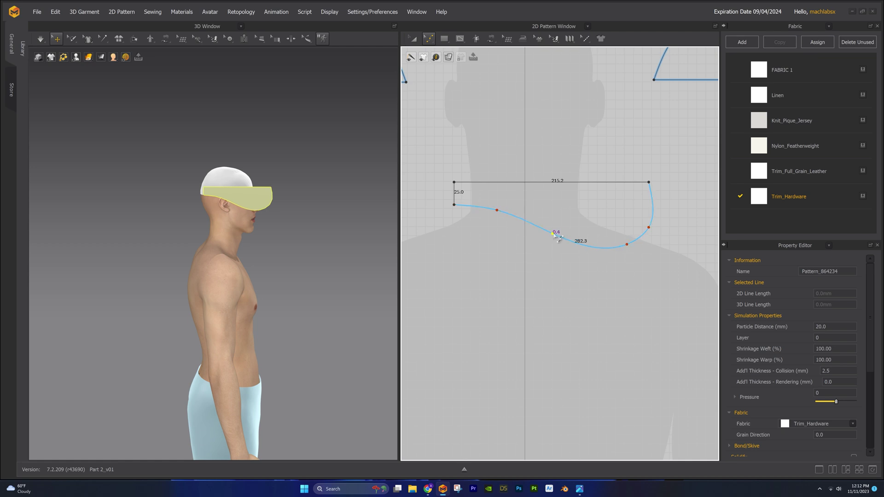
{"action": "left_click_drag", "start_coordinate": [558, 235], "coordinate": [556, 228]}
Refine the lower edge's curve points to give the strip a straighter front side and a tighter rounded front corner
{"action": "left_click", "coordinate": [584, 258]}
{"action": "scroll", "coordinate": [698, 232], "scroll_direction": "up", "scroll_amount": 2}
{"action": "middle_click_drag", "start_coordinate": [699, 231], "coordinate": [674, 237]}
{"action": "left_click_drag", "start_coordinate": [579, 254], "coordinate": [573, 261]}
{"action": "left_click_drag", "start_coordinate": [607, 231], "coordinate": [603, 251]}
{"action": "scroll", "coordinate": [626, 216], "scroll_direction": "up", "scroll_amount": 2}
{"action": "middle_click_drag", "start_coordinate": [626, 216], "coordinate": [697, 225]}
{"action": "scroll", "coordinate": [660, 266], "scroll_direction": "down", "scroll_amount": 4}
{"action": "left_click_drag", "start_coordinate": [682, 222], "coordinate": [677, 223]}
{"action": "middle_click_drag", "start_coordinate": [705, 228], "coordinate": [591, 207]}
{"action": "scroll", "coordinate": [584, 269], "scroll_direction": "up", "scroll_amount": 1}
{"action": "middle_click_drag", "start_coordinate": [585, 269], "coordinate": [645, 266]}
{"action": "scroll", "coordinate": [626, 262], "scroll_direction": "down", "scroll_amount": 2}
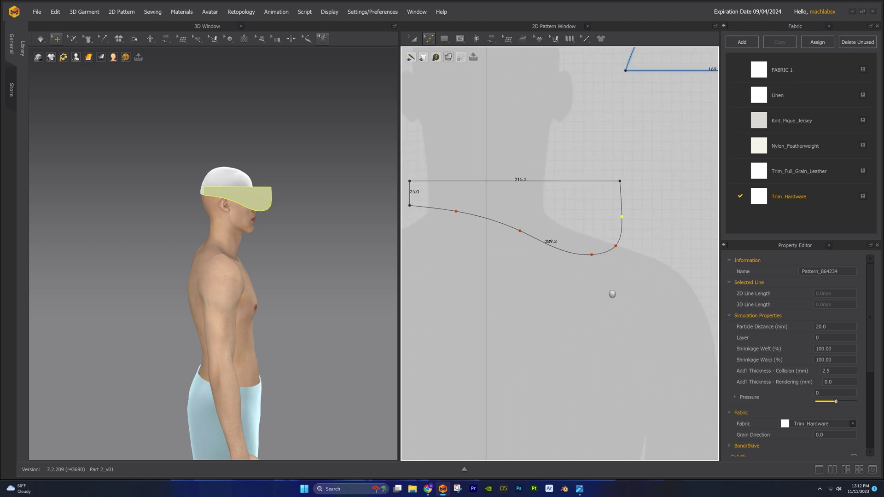
Move the band pattern back alongside the avatar's head and set its particle distance to 10 mm
{"action": "middle_click_drag", "start_coordinate": [289, 244], "coordinate": [286, 264]}
{"action": "scroll", "coordinate": [276, 241], "scroll_direction": "up", "scroll_amount": 1}
{"action": "left_click_drag", "start_coordinate": [254, 231], "coordinate": [246, 234]}
{"action": "scroll", "coordinate": [515, 256], "scroll_direction": "down", "scroll_amount": 2}
{"action": "key", "text": "a"}
{"action": "left_click", "coordinate": [801, 393]}
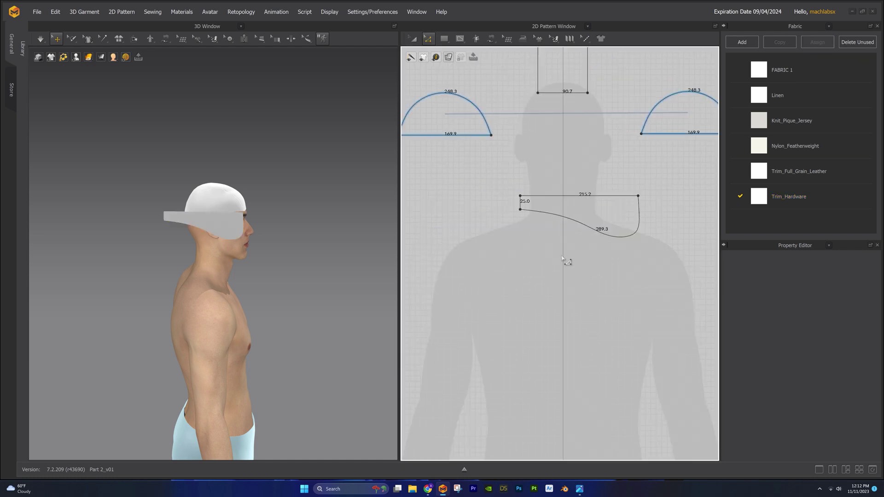
Unfold the band about its short rear edge with symmetric editing and sewing
{"action": "right_click", "coordinate": [521, 203]}
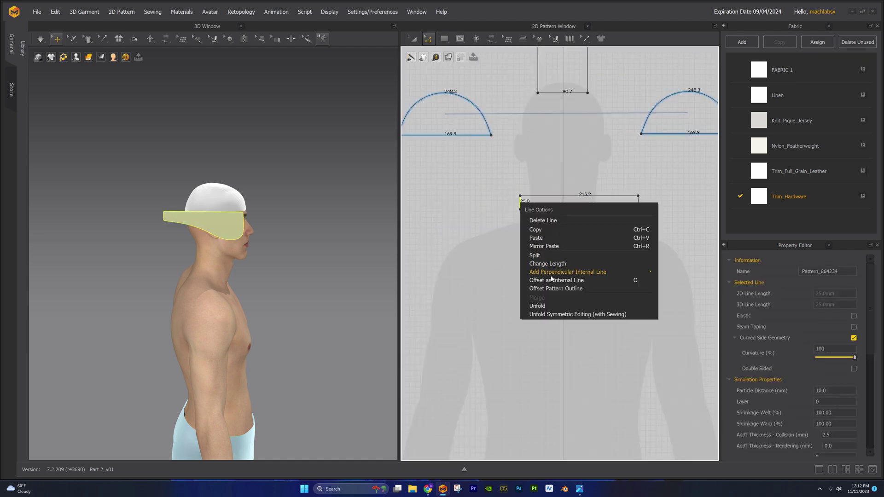
{"action": "left_click", "coordinate": [553, 317]}
{"action": "right_click_drag", "start_coordinate": [250, 251], "coordinate": [271, 258]}
{"action": "scroll", "coordinate": [441, 271], "scroll_direction": "down", "scroll_amount": 5}
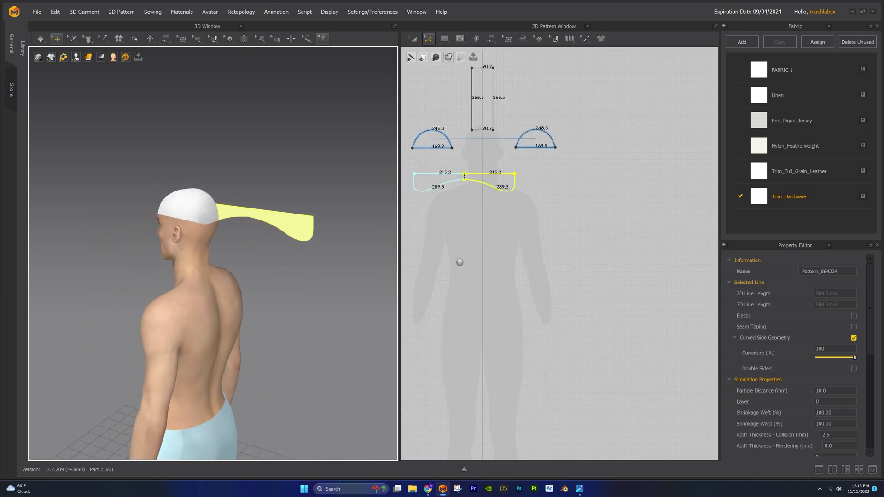
Freeze the half-dome side panels of the cap
{"action": "left_click_drag", "start_coordinate": [566, 225], "coordinate": [590, 211]}
{"action": "right_click_drag", "start_coordinate": [256, 233], "coordinate": [203, 214]}
{"action": "right_click", "coordinate": [215, 217]}
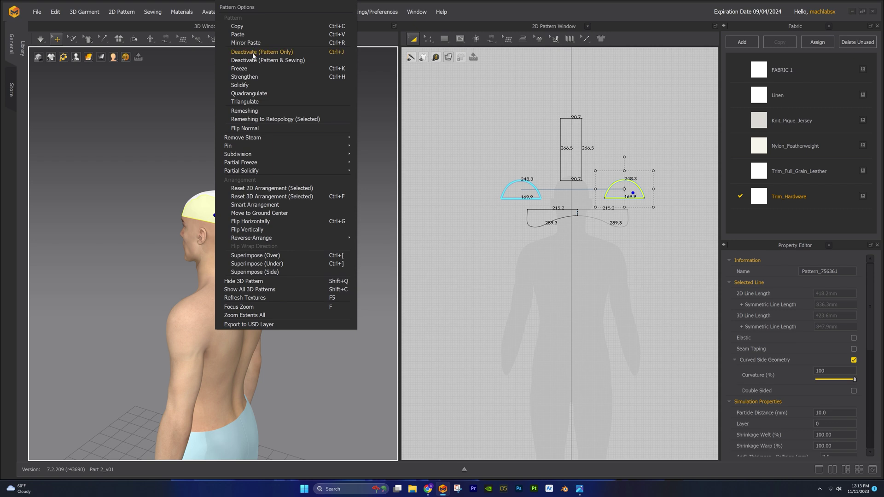
{"action": "left_click", "coordinate": [239, 69]}
{"action": "right_click_drag", "start_coordinate": [367, 338], "coordinate": [261, 270]}
Free-sew the unfolded band's full top edge to both side panels' straight lower edges and the centre strip's upper end between them
{"action": "middle_click_drag", "start_coordinate": [620, 250], "coordinate": [576, 250]}
{"action": "scroll", "coordinate": [556, 219], "scroll_direction": "up", "scroll_amount": 2}
{"action": "left_click", "coordinate": [577, 261]}
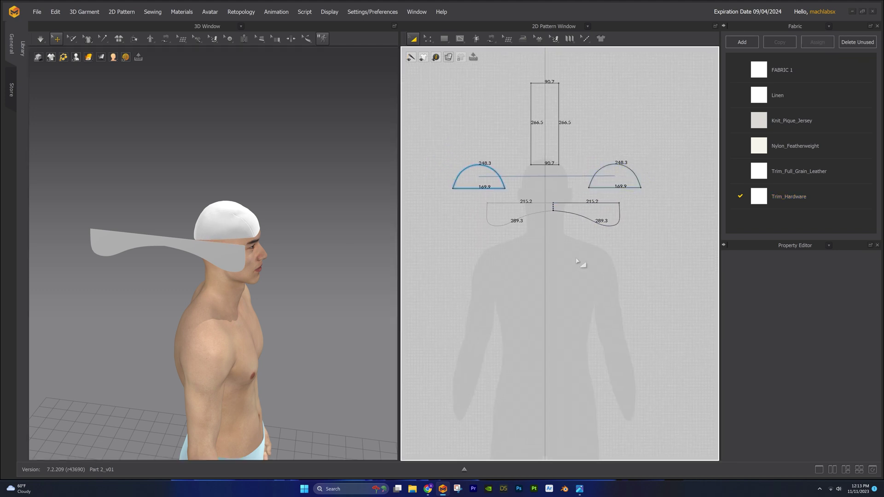
{"action": "key", "text": "m"}
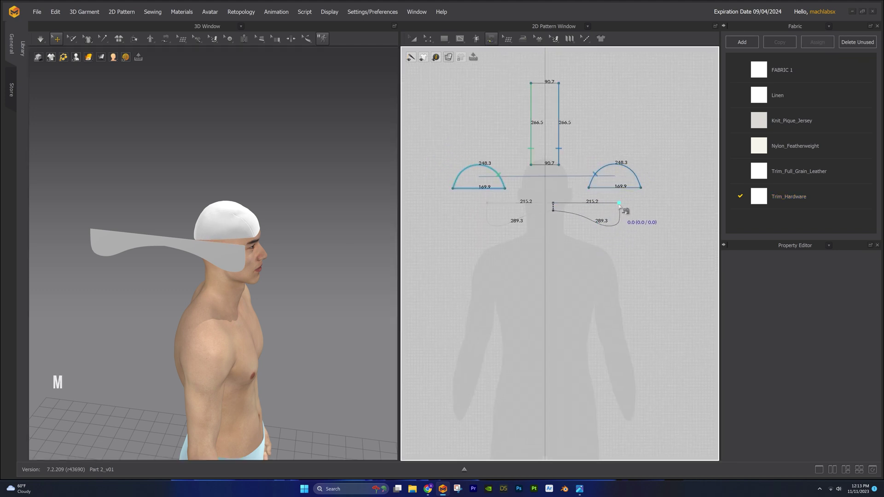
{"action": "right_click_drag", "start_coordinate": [152, 225], "coordinate": [325, 231]}
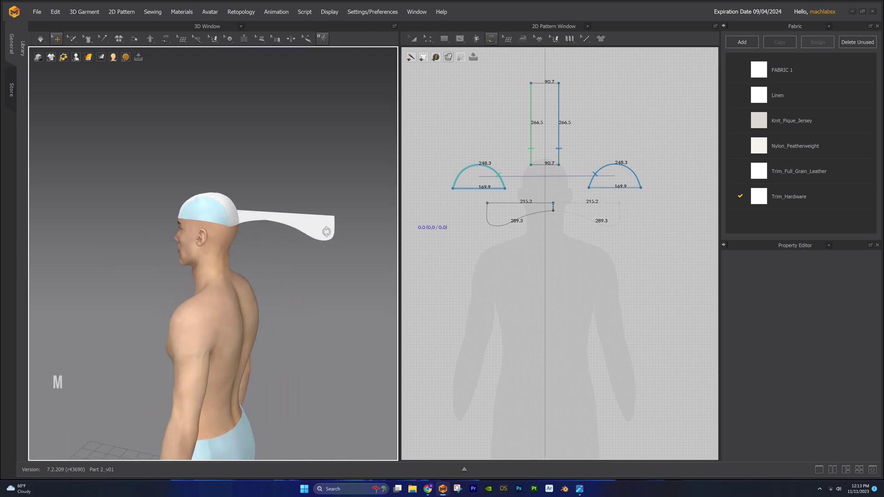
{"action": "left_click", "coordinate": [226, 224]}
{"action": "right_click_drag", "start_coordinate": [226, 224], "coordinate": [319, 269]}
{"action": "left_click", "coordinate": [321, 264]}
{"action": "left_click", "coordinate": [618, 203]}
{"action": "left_click", "coordinate": [619, 204]}
{"action": "left_click", "coordinate": [487, 203]}
{"action": "left_click", "coordinate": [504, 188], "text": "shift"}
{"action": "left_click", "coordinate": [453, 188], "text": "shift"}
{"action": "left_click", "coordinate": [530, 83], "text": "shift"}
{"action": "left_click", "coordinate": [559, 83], "text": "shift"}
{"action": "left_click", "coordinate": [640, 188], "text": "shift"}
{"action": "left_click", "coordinate": [588, 188], "text": "shift"}
Simulate the garment and pull the band into place around the back and sides of the head
{"action": "key", "text": "space"}
{"action": "right_click_drag", "start_coordinate": [221, 322], "coordinate": [338, 288]}
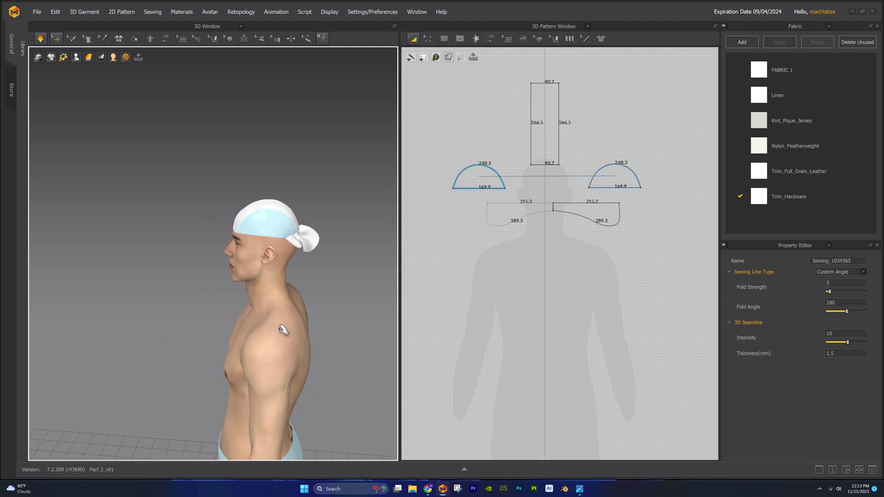
{"action": "left_click", "coordinate": [251, 238]}
{"action": "right_click_drag", "start_coordinate": [251, 237], "coordinate": [275, 261]}
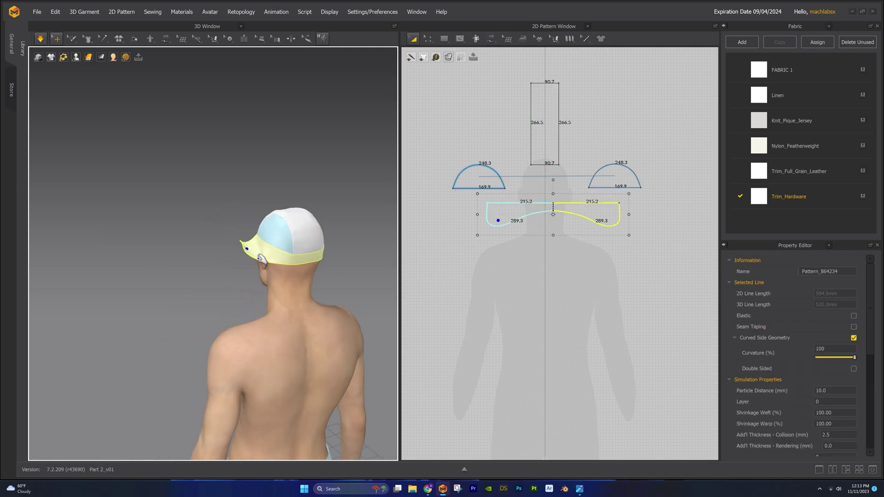
{"action": "right_click_drag", "start_coordinate": [342, 275], "coordinate": [272, 218]}
{"action": "key", "text": "space"}
Unfreeze the cap's side panels and simulate the whole headpiece
{"action": "left_click", "coordinate": [272, 219]}
{"action": "left_click", "coordinate": [228, 195]}
{"action": "right_click", "coordinate": [262, 209]}
{"action": "left_click", "coordinate": [292, 79]}
{"action": "right_click_drag", "start_coordinate": [350, 281], "coordinate": [322, 281]}
{"action": "key", "text": "space"}
Select all patterns and scale them up together until the centre strip is about 97.9 mm wide
{"action": "left_click", "coordinate": [237, 247]}
{"action": "mouse_move", "coordinate": [238, 252]}
{"action": "right_mouse_down"}
{"action": "mouse_move", "coordinate": [286, 277]}
{"action": "mouse_move", "coordinate": [272, 272]}
{"action": "mouse_move", "coordinate": [302, 253]}
{"action": "mouse_move", "coordinate": [243, 271]}
{"action": "mouse_move", "coordinate": [286, 253]}
{"action": "mouse_move", "coordinate": [322, 257]}
{"action": "mouse_move", "coordinate": [251, 258]}
{"action": "right_mouse_up"}
{"action": "scroll", "coordinate": [622, 240], "scroll_direction": "down", "scroll_amount": 3}
{"action": "key", "text": "ctrl+a"}
{"action": "left_click_drag", "start_coordinate": [643, 128], "coordinate": [648, 124]}
{"action": "right_click_drag", "start_coordinate": [231, 257], "coordinate": [262, 258]}
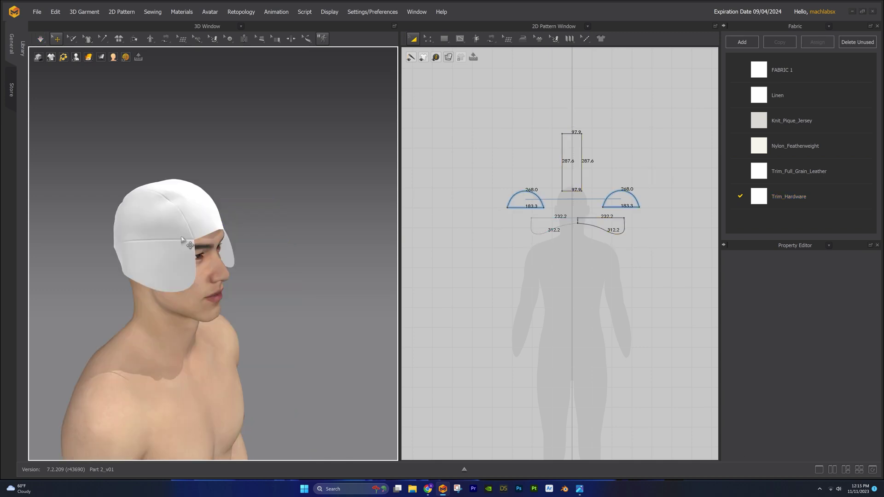
Split the side panel's straight lower edge with a point 30 mm from its front corner
{"action": "left_click", "coordinate": [181, 236]}
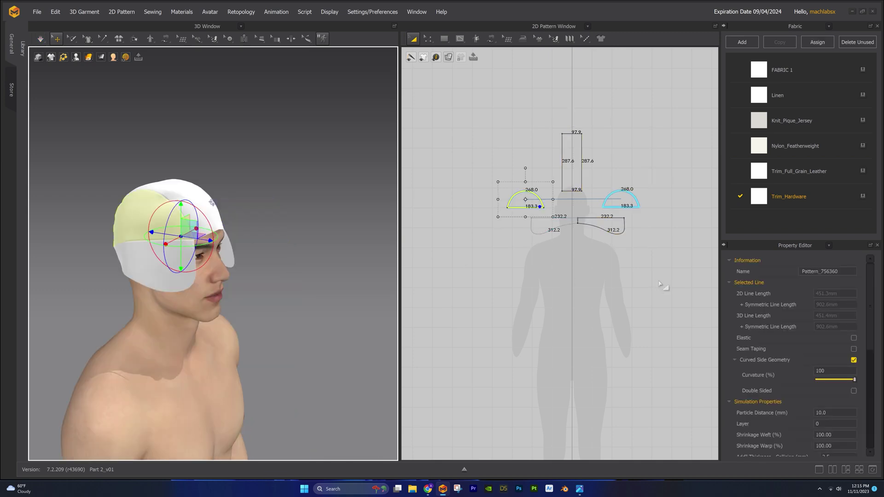
{"action": "scroll", "coordinate": [604, 288], "scroll_direction": "up", "scroll_amount": 3}
{"action": "middle_click_drag", "start_coordinate": [604, 288], "coordinate": [624, 323]}
{"action": "scroll", "coordinate": [580, 318], "scroll_direction": "up", "scroll_amount": 6}
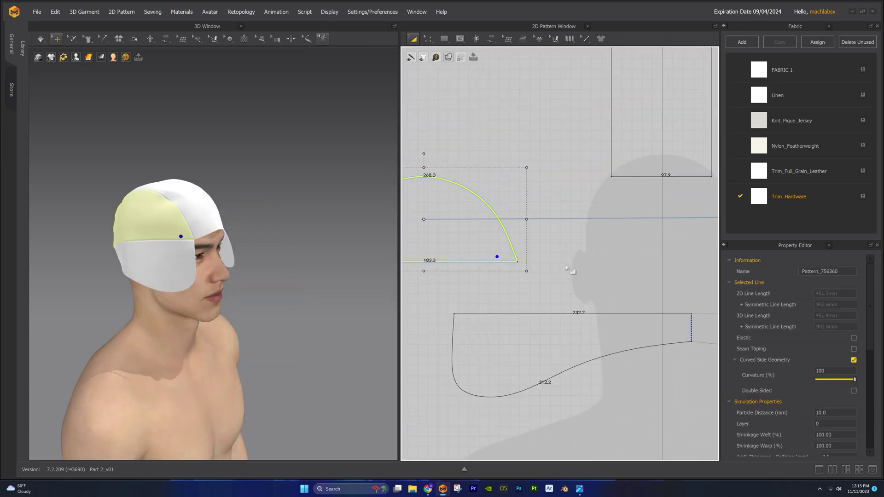
{"action": "right_click_drag", "start_coordinate": [581, 318], "coordinate": [686, 222]}
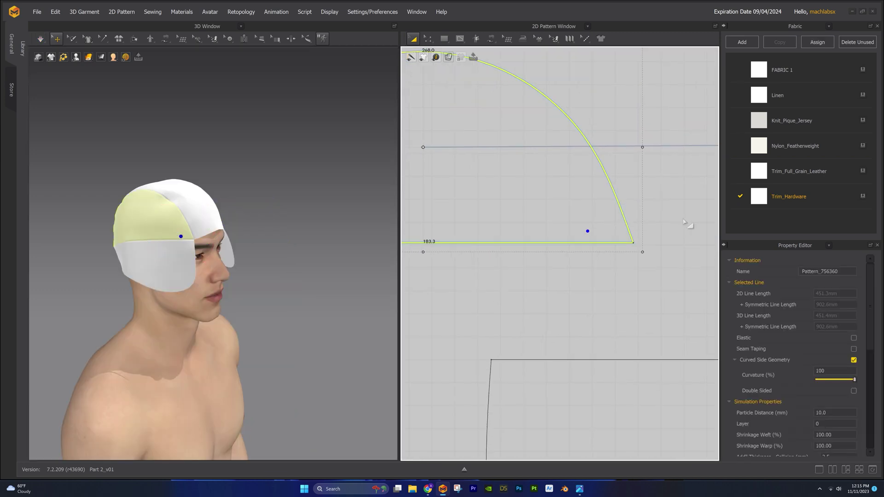
{"action": "key", "text": "v"}
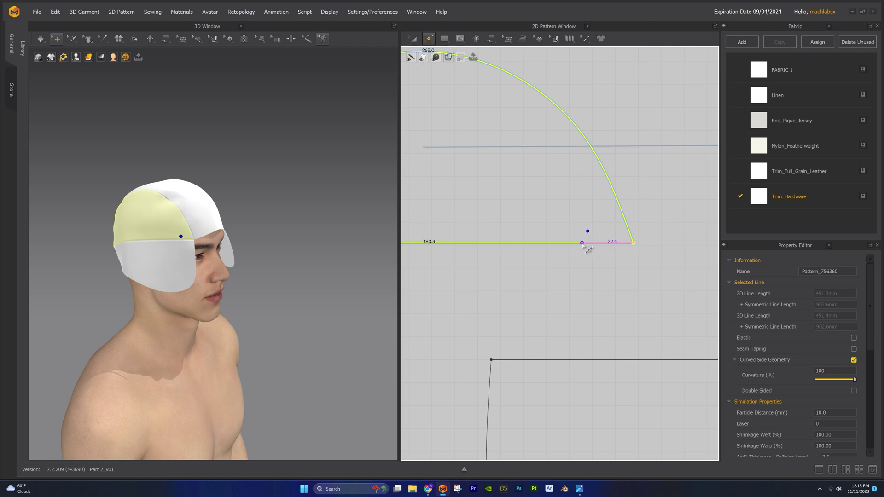
{"action": "right_click", "coordinate": [581, 243]}
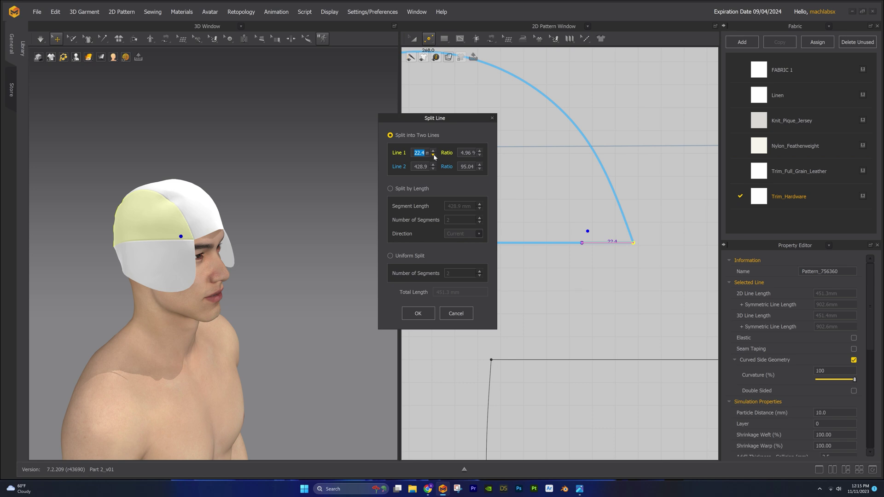
{"action": "left_click", "coordinate": [418, 314]}
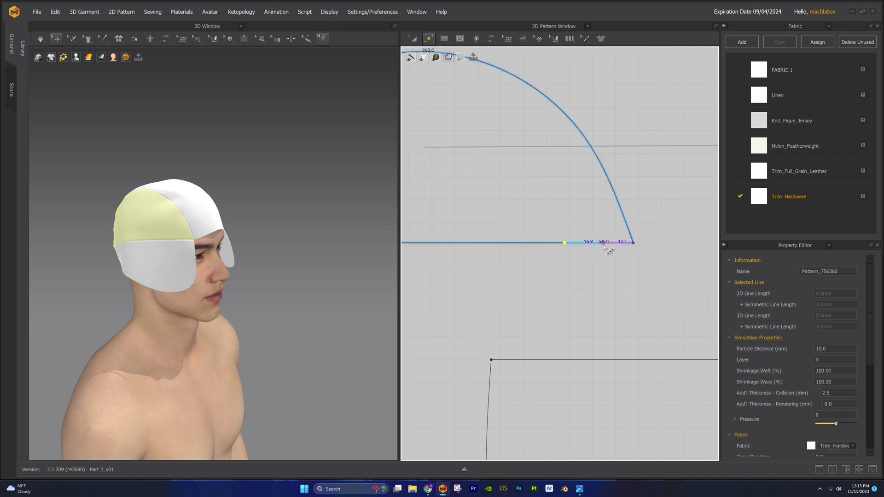
Add an X-axis perpendicular internal line at the 30 mm point and slant its upper end forward past the curved edge, about 39.8 mm long
{"action": "right_click", "coordinate": [565, 244]}
{"action": "mouse_move", "coordinate": [616, 279]}
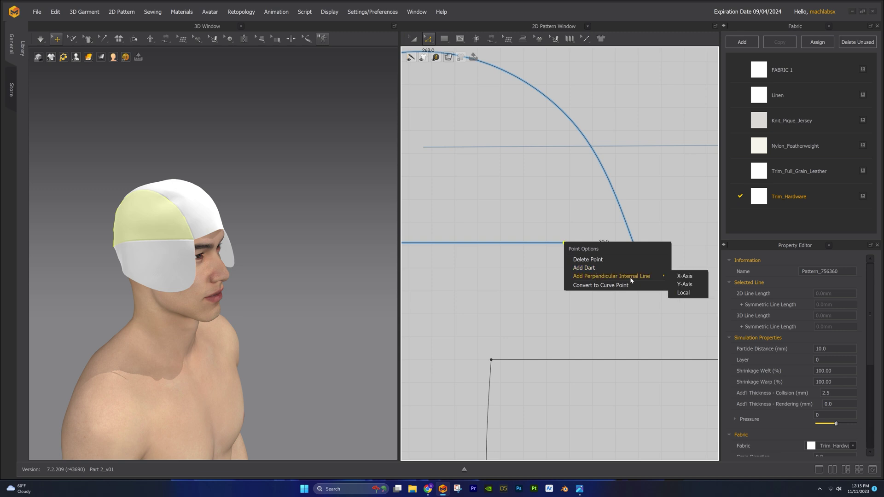
{"action": "left_click", "coordinate": [690, 277]}
{"action": "left_click", "coordinate": [417, 261]}
{"action": "scroll", "coordinate": [627, 174], "scroll_direction": "up", "scroll_amount": 1}
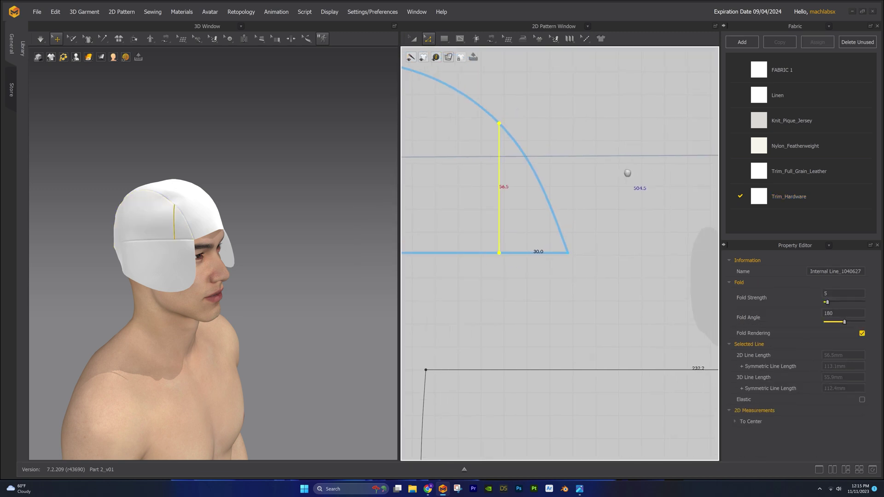
{"action": "scroll", "coordinate": [585, 129], "scroll_direction": "up", "scroll_amount": 2}
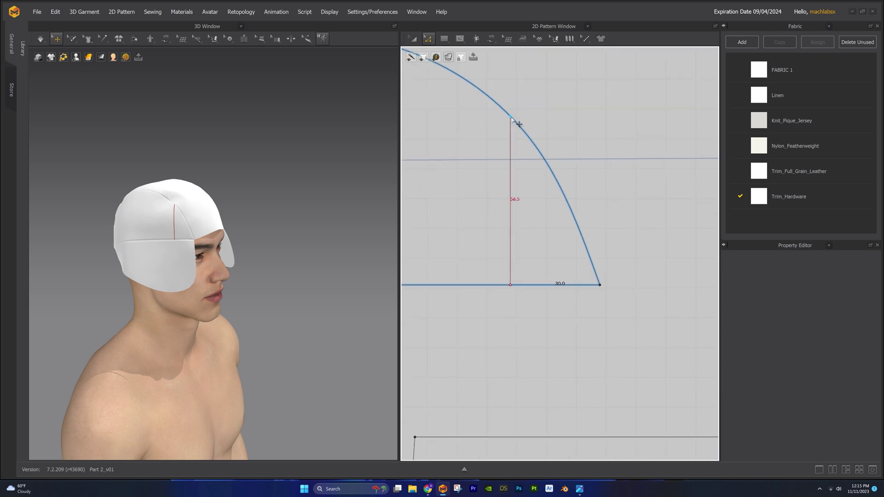
{"action": "left_click_drag", "start_coordinate": [536, 132], "coordinate": [585, 191]}
{"action": "right_click_drag", "start_coordinate": [276, 258], "coordinate": [299, 213]}
Offset the centre strip's front edge inward by 5 mm as one extended internal line
{"action": "scroll", "coordinate": [617, 207], "scroll_direction": "down", "scroll_amount": 10}
{"action": "scroll", "coordinate": [621, 198], "scroll_direction": "up", "scroll_amount": 8}
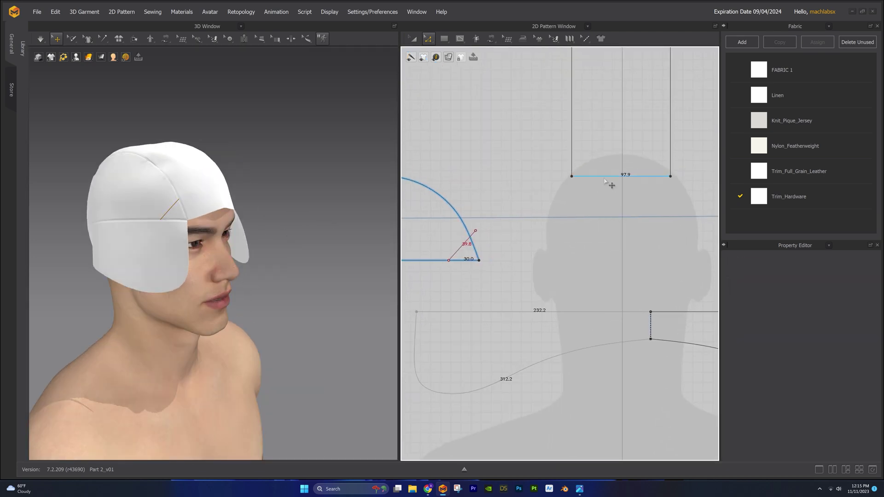
{"action": "scroll", "coordinate": [598, 197], "scroll_direction": "down", "scroll_amount": 2}
{"action": "right_click", "coordinate": [587, 196]}
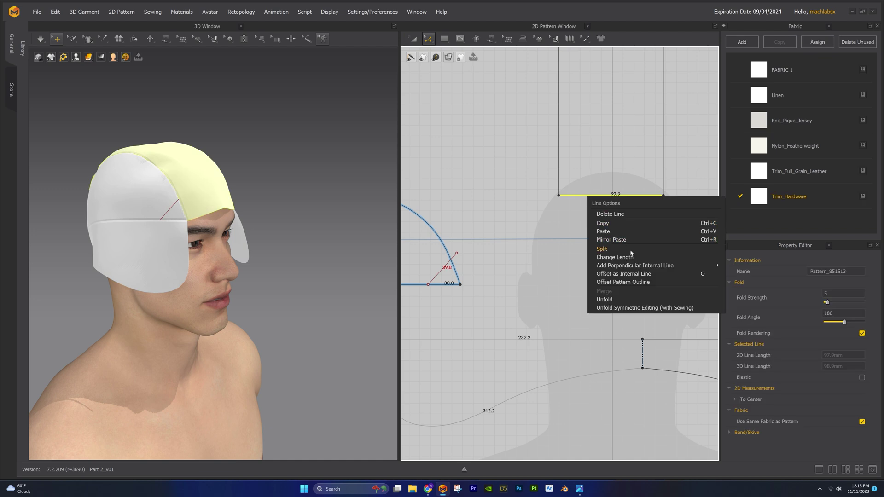
{"action": "left_click", "coordinate": [627, 274]}
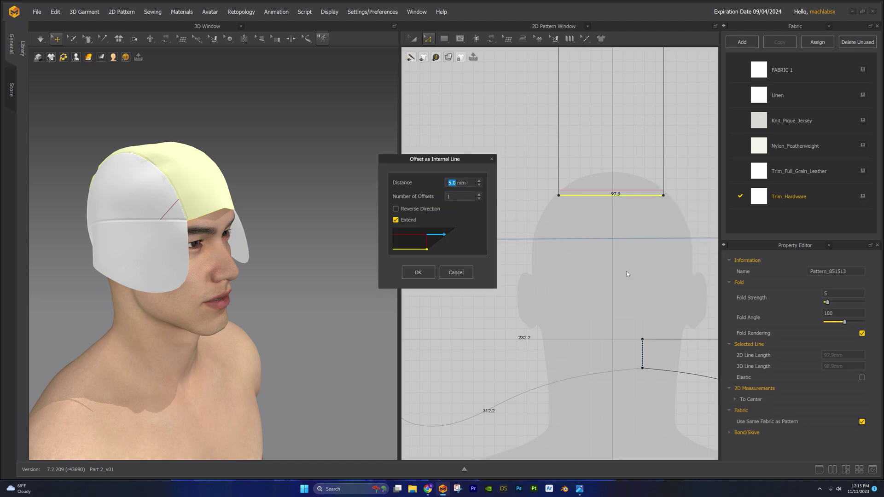
{"action": "left_click", "coordinate": [419, 273]}
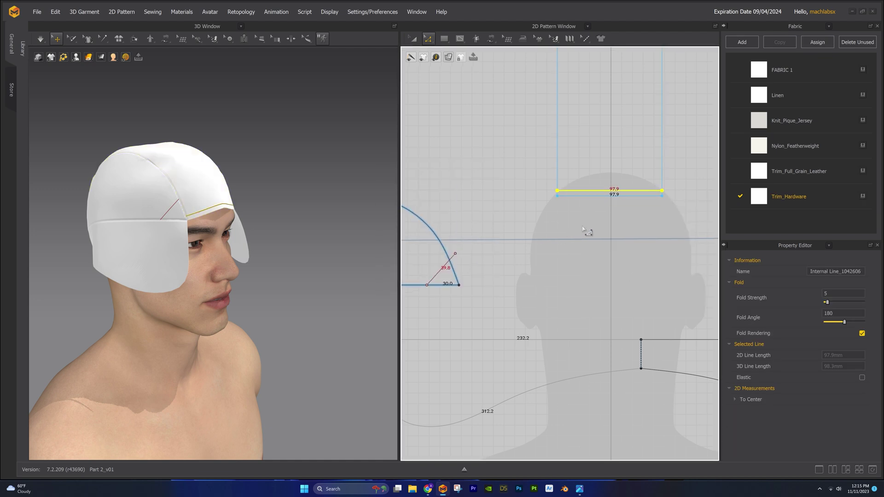
Move the centre strip's internal line farther back from the front edge so it meets the side panel's slanted line
{"action": "scroll", "coordinate": [589, 234], "scroll_direction": "up", "scroll_amount": 3}
{"action": "left_click", "coordinate": [557, 245]}
{"action": "left_click_drag", "start_coordinate": [564, 216], "coordinate": [560, 186]}
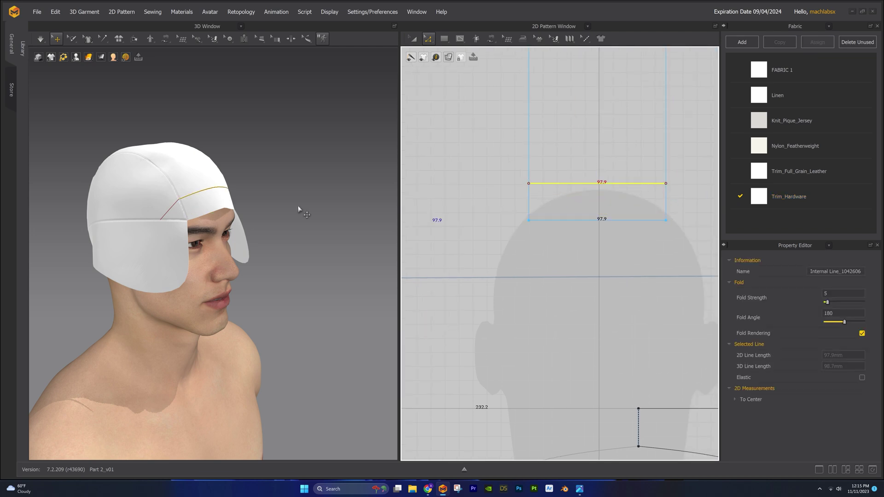
{"action": "scroll", "coordinate": [193, 212], "scroll_direction": "up", "scroll_amount": 5}
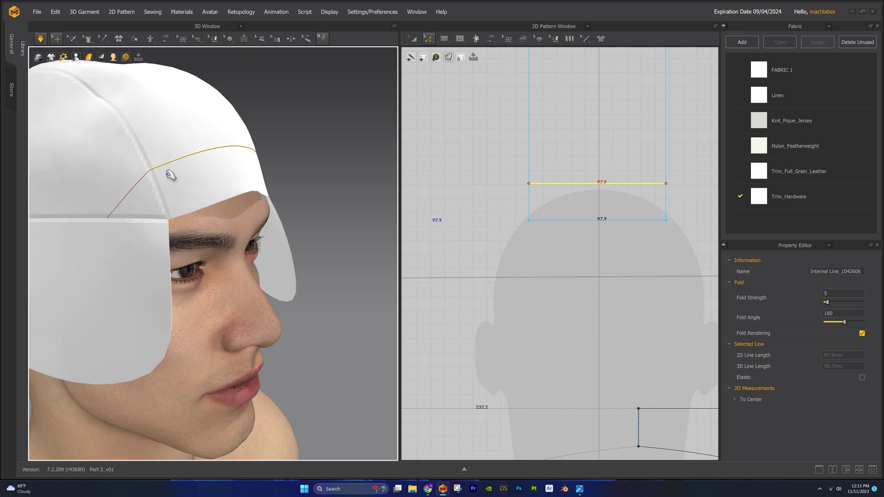
{"action": "scroll", "coordinate": [558, 257], "scroll_direction": "down", "scroll_amount": 5}
{"action": "scroll", "coordinate": [564, 254], "scroll_direction": "down", "scroll_amount": 3}
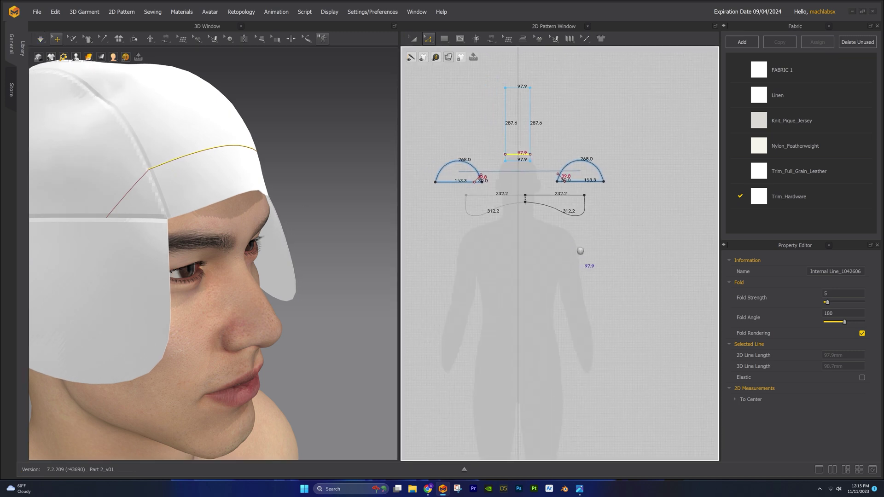
Cut the side panels and centre strip along their internal lines to separate the cap's front trim
{"action": "scroll", "coordinate": [230, 299], "scroll_direction": "down", "scroll_amount": 5}
{"action": "scroll", "coordinate": [250, 317], "scroll_direction": "down", "scroll_amount": 2}
{"action": "middle_click_drag", "start_coordinate": [253, 316], "coordinate": [261, 277]}
{"action": "scroll", "coordinate": [492, 230], "scroll_direction": "up", "scroll_amount": 3}
{"action": "left_click", "coordinate": [476, 222]}
{"action": "right_click", "coordinate": [556, 169]}
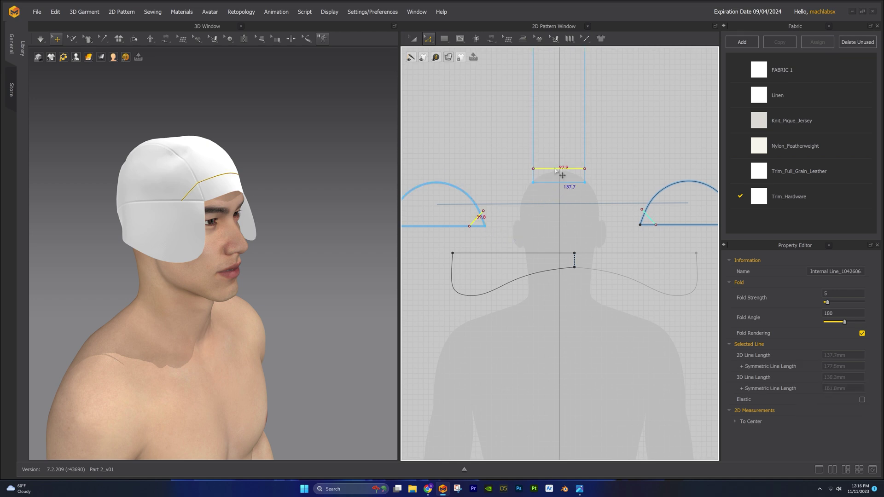
{"action": "left_click", "coordinate": [586, 255]}
{"action": "scroll", "coordinate": [586, 253], "scroll_direction": "down", "scroll_amount": 5}
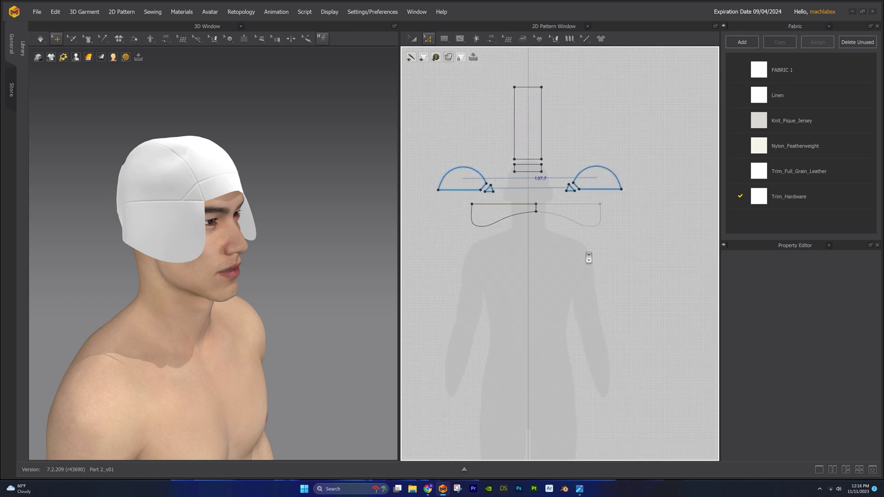
Move the curved band pattern above the centre strip in the 2D layout
{"action": "key", "text": "a"}
{"action": "left_click_drag", "start_coordinate": [572, 263], "coordinate": [567, 136]}
{"action": "middle_click_drag", "start_coordinate": [574, 323], "coordinate": [564, 244]}
{"action": "scroll", "coordinate": [586, 249], "scroll_direction": "up", "scroll_amount": 3}
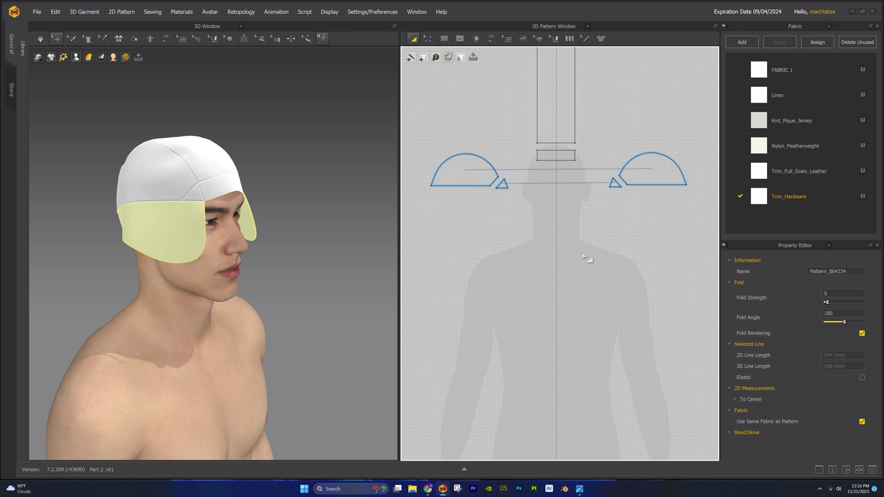
{"action": "scroll", "coordinate": [583, 255], "scroll_direction": "up", "scroll_amount": 3}
Measure the front trim's combined lower edges and create a 157.9 × 50 mm rectangle pattern below the cap pieces for the visor
{"action": "key", "text": "z"}
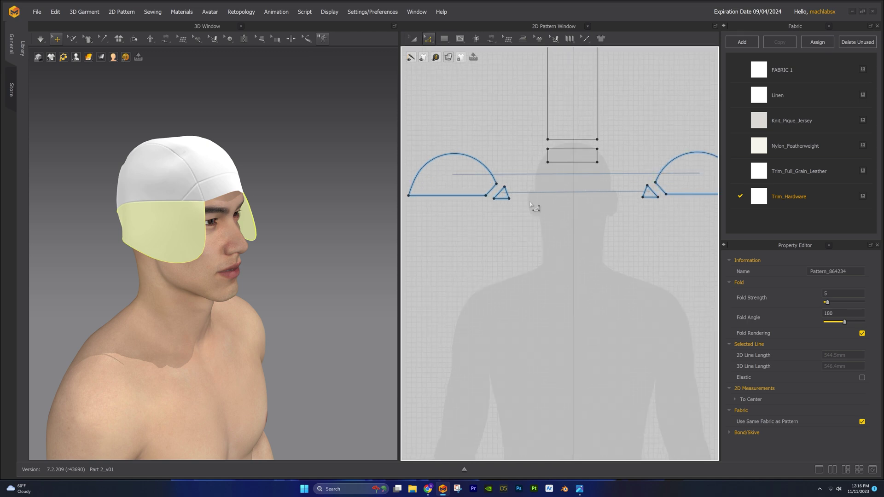
{"action": "left_click", "coordinate": [501, 202]}
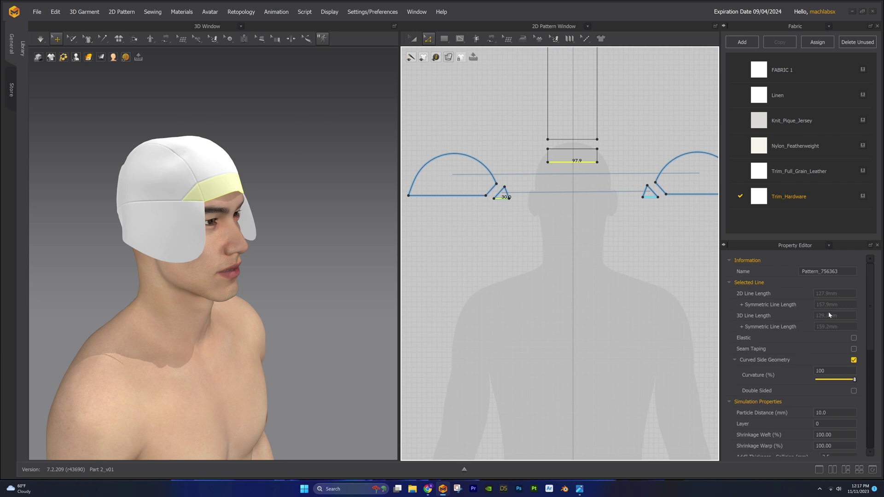
{"action": "left_click", "coordinate": [444, 39]}
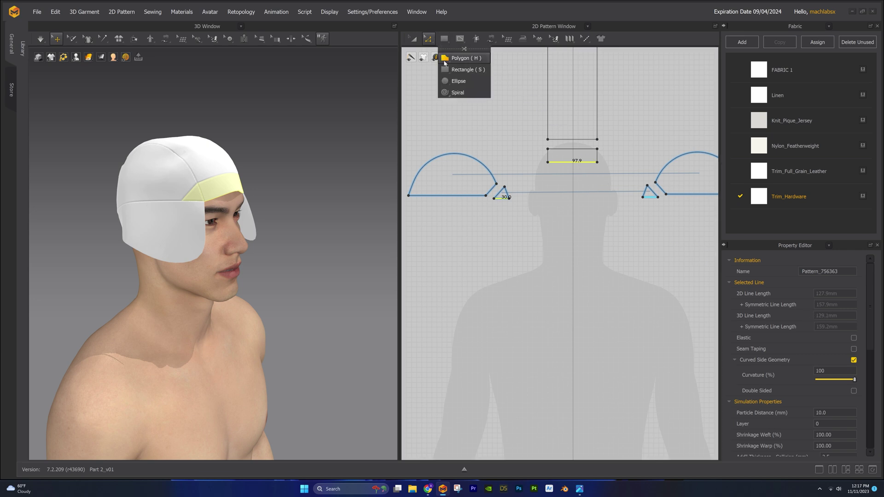
{"action": "left_click", "coordinate": [463, 69]}
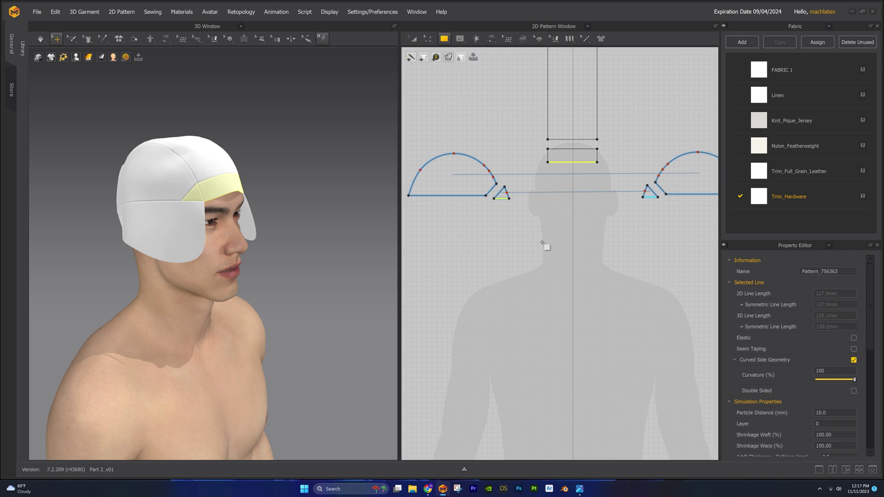
{"action": "left_click", "coordinate": [541, 241]}
{"action": "type", "text": "157.9"}
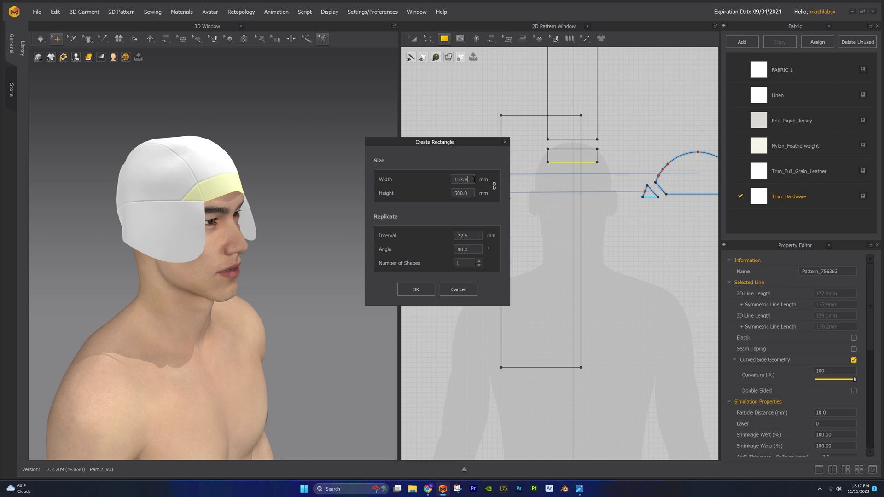
{"action": "type", "text": "50"}
{"action": "left_click", "coordinate": [418, 286]}
Position the new rectangle flat in front of the forehead at the cap's front edge
{"action": "right_click_drag", "start_coordinate": [265, 209], "coordinate": [276, 185]}
{"action": "left_click", "coordinate": [227, 172]}
{"action": "left_click_drag", "start_coordinate": [250, 161], "coordinate": [198, 61]}
{"action": "mouse_move", "coordinate": [295, 230]}
{"action": "right_mouse_down"}
{"action": "mouse_move", "coordinate": [325, 224]}
{"action": "mouse_move", "coordinate": [298, 229]}
{"action": "right_mouse_up"}
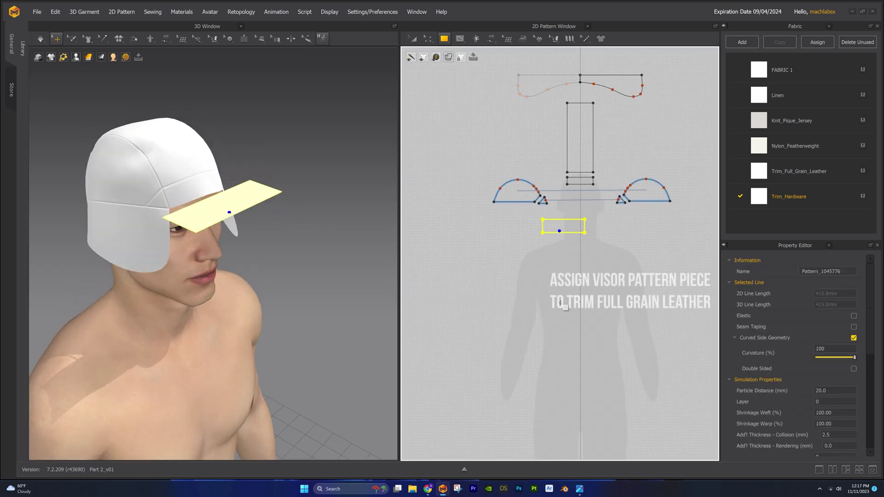
Assign the visor rectangle to Trim_Full_Grain_Leather and centre it below the cap pieces in the 2D layout
{"action": "scroll", "coordinate": [569, 230], "scroll_direction": "up", "scroll_amount": 2}
{"action": "key", "text": "a"}
{"action": "left_click", "coordinate": [862, 171]}
{"action": "left_click_drag", "start_coordinate": [556, 232], "coordinate": [551, 226]}
{"action": "middle_click_drag", "start_coordinate": [550, 227], "coordinate": [571, 222]}
Sew the visor rectangle's upper edge to the combined lower edges of the front strip and its two side triangles
{"action": "right_click_drag", "start_coordinate": [216, 239], "coordinate": [260, 226]}
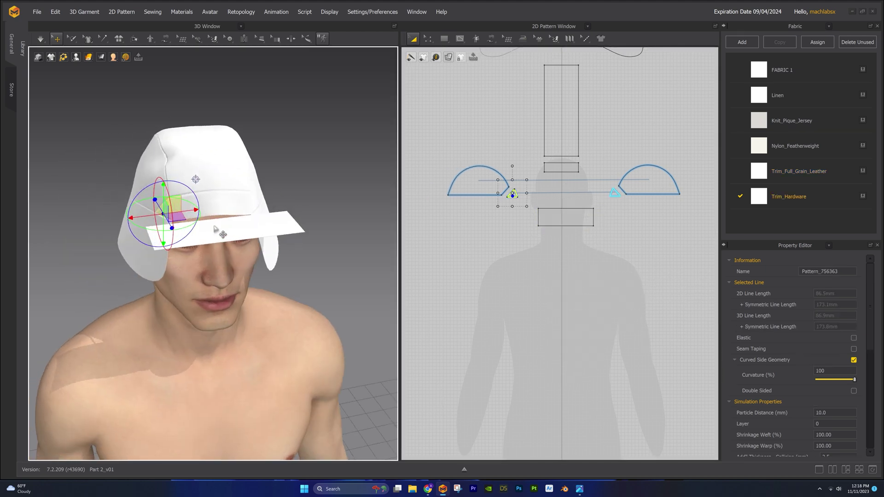
{"action": "left_click", "coordinate": [221, 215]}
{"action": "right_click_drag", "start_coordinate": [304, 244], "coordinate": [282, 243]}
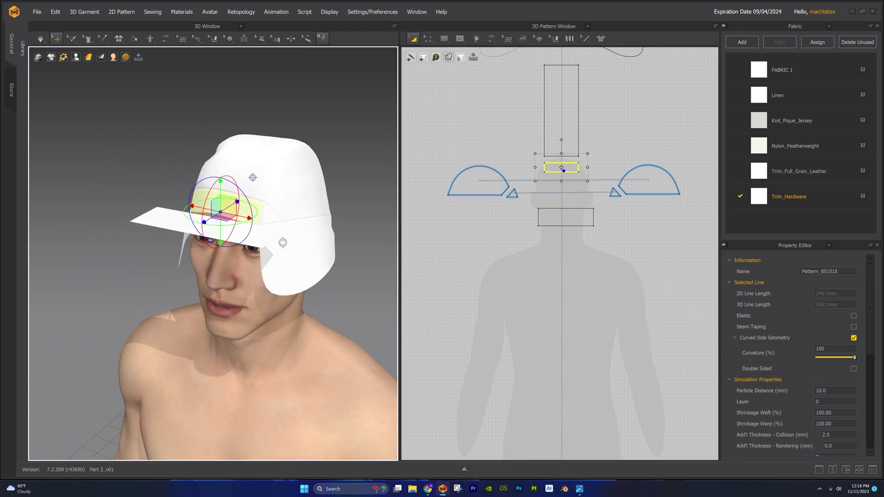
{"action": "left_click", "coordinate": [262, 224]}
{"action": "right_click_drag", "start_coordinate": [193, 268], "coordinate": [230, 280]}
{"action": "scroll", "coordinate": [655, 335], "scroll_direction": "up", "scroll_amount": 2}
{"action": "middle_click_drag", "start_coordinate": [656, 336], "coordinate": [601, 293]}
{"action": "scroll", "coordinate": [600, 292], "scroll_direction": "up", "scroll_amount": 2}
{"action": "middle_click_drag", "start_coordinate": [557, 273], "coordinate": [564, 275]}
{"action": "key", "text": "m"}
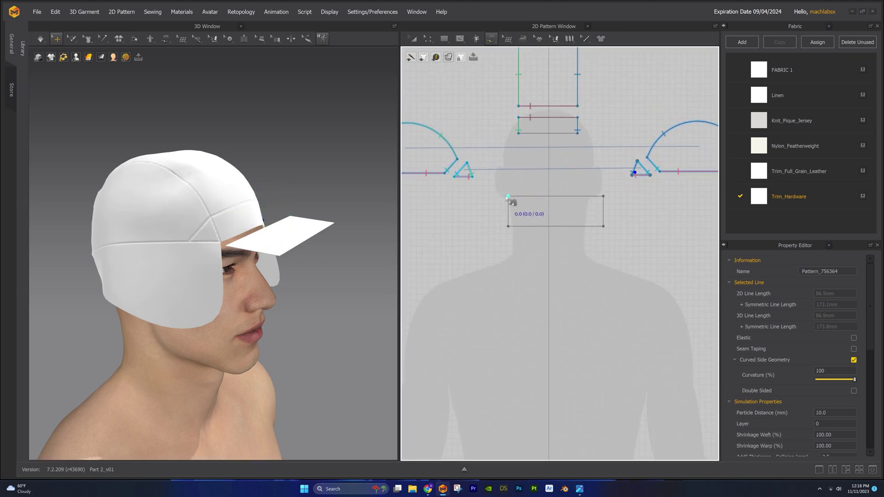
{"action": "left_click", "coordinate": [507, 196]}
{"action": "left_click", "coordinate": [509, 197]}
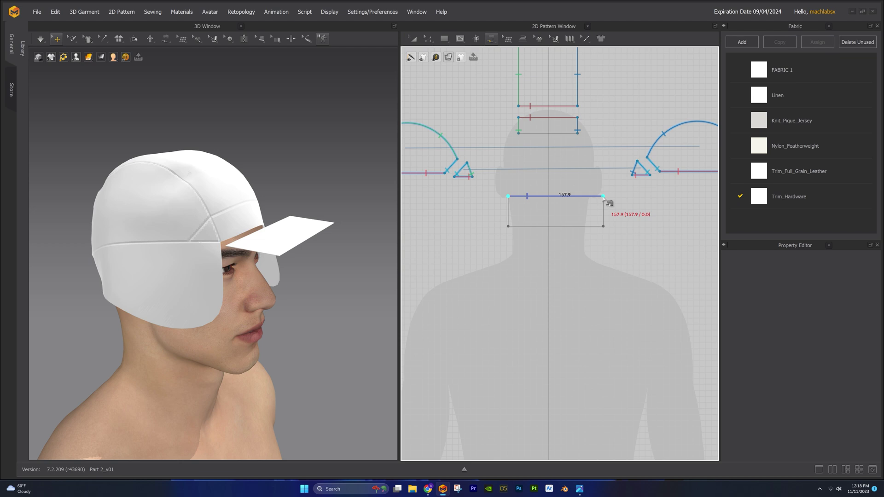
{"action": "left_click", "coordinate": [598, 196]}
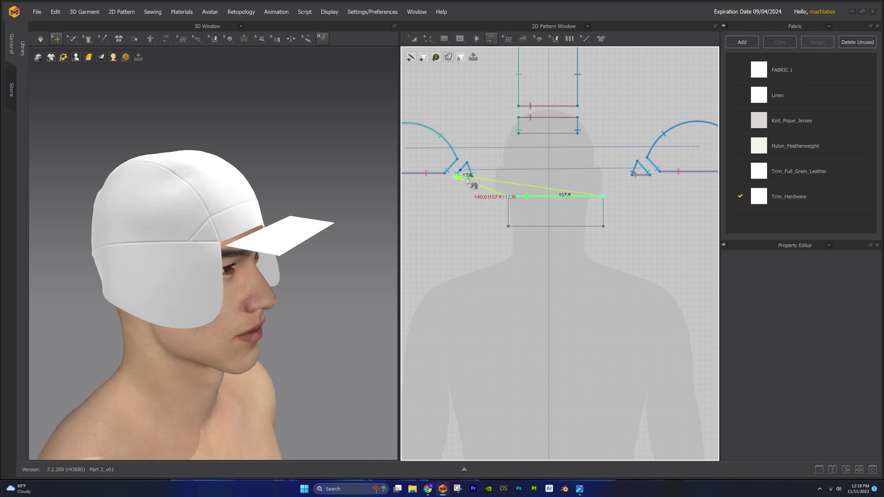
{"action": "left_click", "coordinate": [555, 133]}
{"action": "left_click", "coordinate": [634, 178]}
Simulate the garment to pull the sewn visor onto the front of the cap
{"action": "key", "text": "space"}
{"action": "scroll", "coordinate": [333, 270], "scroll_direction": "down", "scroll_amount": 3}
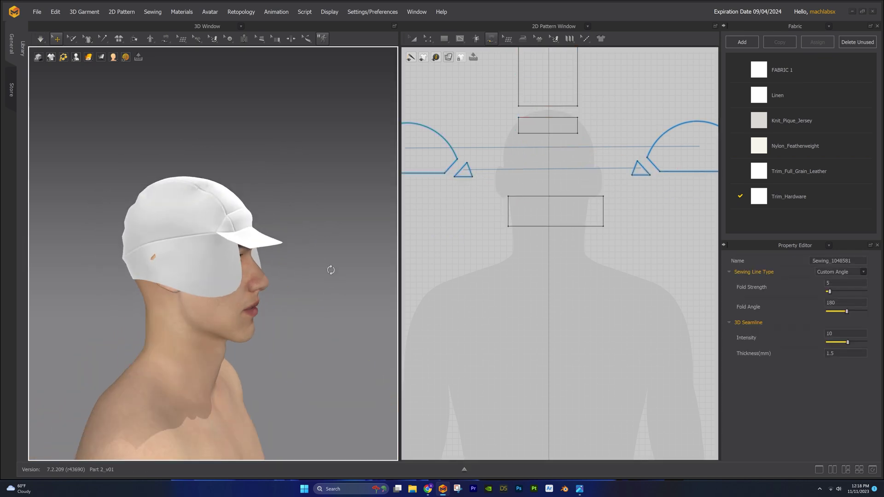
{"action": "right_click_drag", "start_coordinate": [333, 269], "coordinate": [312, 278]}
{"action": "key", "text": "space"}
{"action": "middle_click_drag", "start_coordinate": [312, 278], "coordinate": [318, 273]}
Curve the visor's sewn edge inward to about 171 mm long and simulate how it drapes
{"action": "key", "text": "v"}
{"action": "middle_click_drag", "start_coordinate": [557, 200], "coordinate": [555, 220]}
{"action": "left_click_drag", "start_coordinate": [553, 215], "coordinate": [553, 227]}
{"action": "key", "text": "space"}
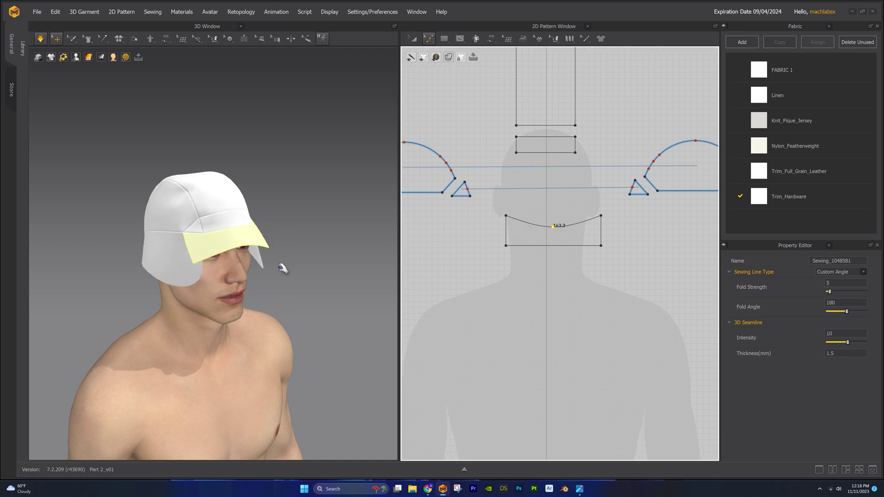
{"action": "right_click_drag", "start_coordinate": [282, 264], "coordinate": [295, 257]}
{"action": "left_click_drag", "start_coordinate": [552, 227], "coordinate": [553, 234]}
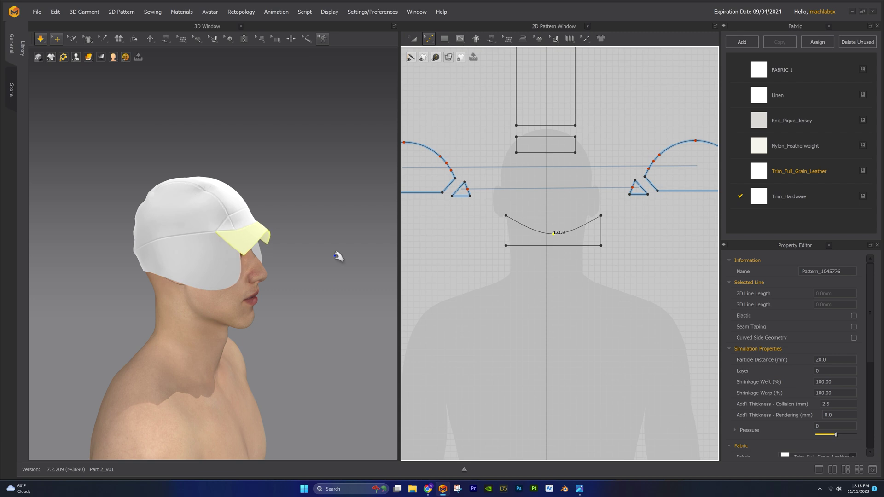
{"action": "left_click", "coordinate": [339, 257]}
{"action": "mouse_move", "coordinate": [331, 254]}
{"action": "right_mouse_down"}
{"action": "mouse_move", "coordinate": [302, 258]}
{"action": "mouse_move", "coordinate": [322, 266]}
{"action": "mouse_move", "coordinate": [327, 258]}
{"action": "right_mouse_up"}
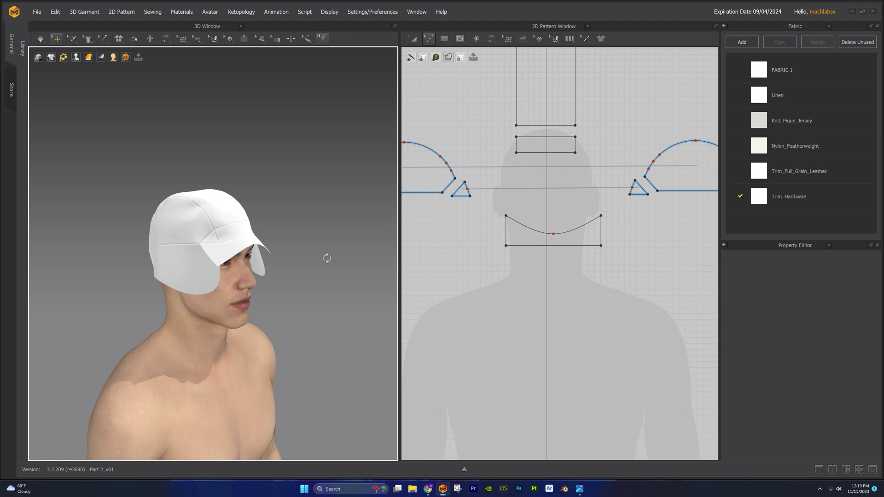
Deepen the visor by moving its front edge outward on the avatar with Move Styleline
{"action": "left_click", "coordinate": [88, 40]}
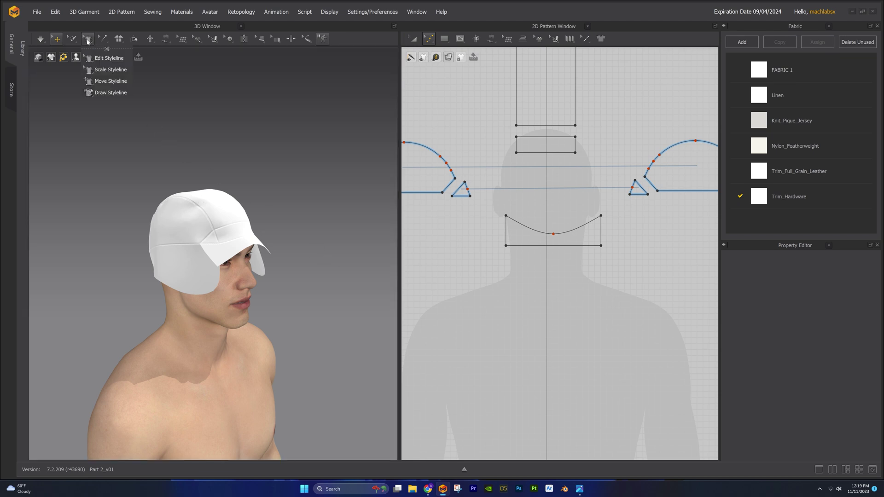
{"action": "left_click", "coordinate": [90, 81]}
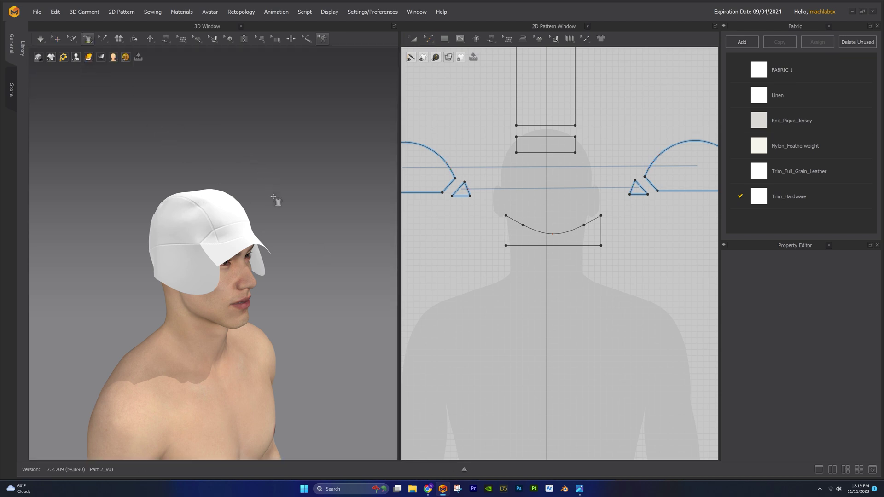
{"action": "middle_click_drag", "start_coordinate": [293, 211], "coordinate": [271, 152]}
{"action": "right_click_drag", "start_coordinate": [271, 152], "coordinate": [296, 227]}
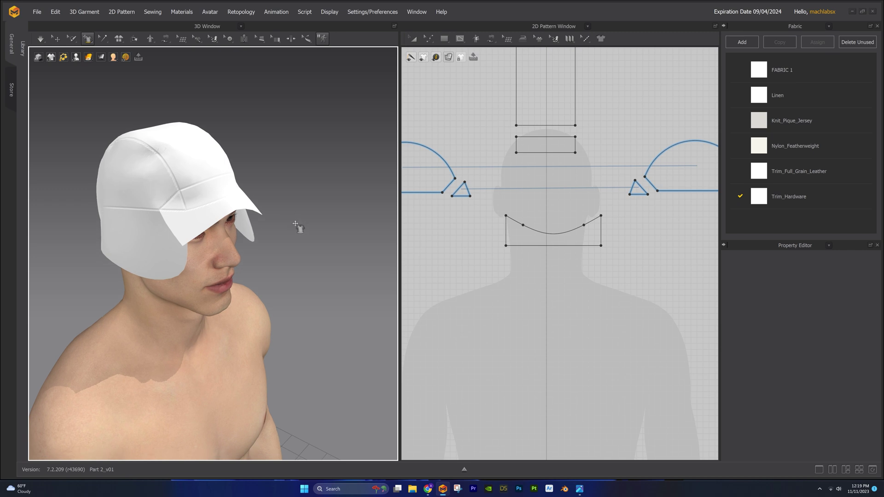
{"action": "left_click", "coordinate": [236, 208]}
{"action": "left_click_drag", "start_coordinate": [237, 213], "coordinate": [249, 231]}
{"action": "right_click_drag", "start_coordinate": [269, 241], "coordinate": [277, 232]}
{"action": "scroll", "coordinate": [278, 232], "scroll_direction": "up", "scroll_amount": 2}
{"action": "left_click_drag", "start_coordinate": [268, 169], "coordinate": [263, 163]}
{"action": "mouse_move", "coordinate": [329, 201]}
{"action": "right_mouse_down"}
{"action": "mouse_move", "coordinate": [301, 192]}
{"action": "mouse_move", "coordinate": [331, 203]}
{"action": "mouse_move", "coordinate": [308, 194]}
{"action": "mouse_move", "coordinate": [317, 198]}
{"action": "right_mouse_up"}
{"action": "scroll", "coordinate": [331, 203], "scroll_direction": "up", "scroll_amount": 2}
{"action": "scroll", "coordinate": [331, 203], "scroll_direction": "down", "scroll_amount": 3}
{"action": "key", "text": "z"}
Bow the visor's outer edge outward to about 164 mm long and convert its two outer corners to curve points
{"action": "scroll", "coordinate": [600, 296], "scroll_direction": "up", "scroll_amount": 2}
{"action": "middle_click_drag", "start_coordinate": [589, 278], "coordinate": [584, 265]}
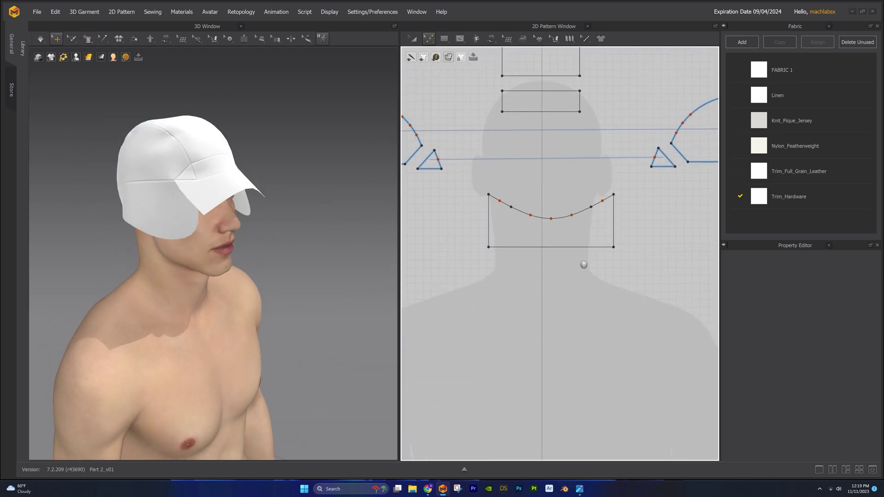
{"action": "left_click_drag", "start_coordinate": [552, 247], "coordinate": [552, 263]}
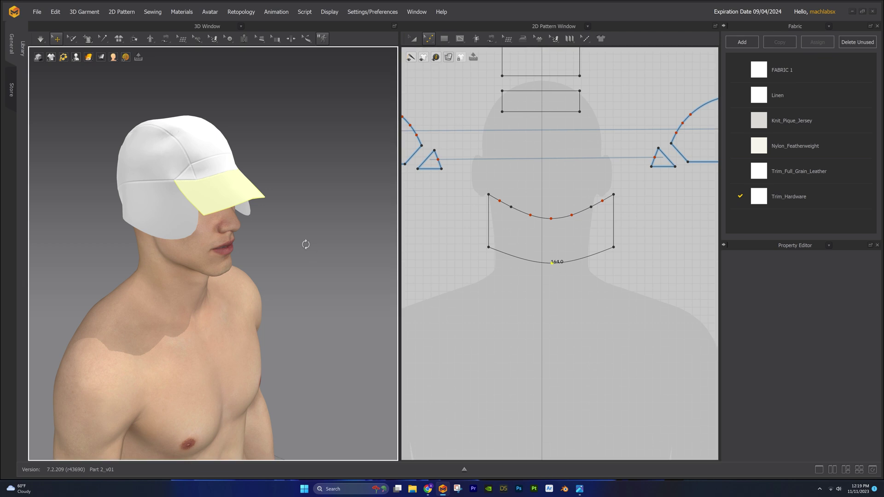
{"action": "right_click_drag", "start_coordinate": [308, 250], "coordinate": [289, 251]}
{"action": "left_click", "coordinate": [613, 247]}
{"action": "right_click", "coordinate": [488, 248]}
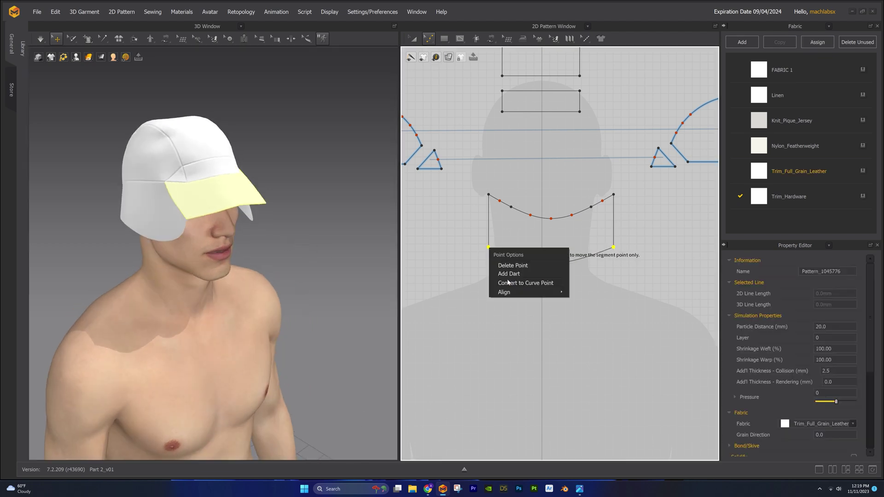
{"action": "left_click", "coordinate": [548, 286]}
Refine the visor's rounded outline by shifting its corner and centre curve points slightly inward, and simulate the shape
{"action": "scroll", "coordinate": [598, 249], "scroll_direction": "up", "scroll_amount": 2}
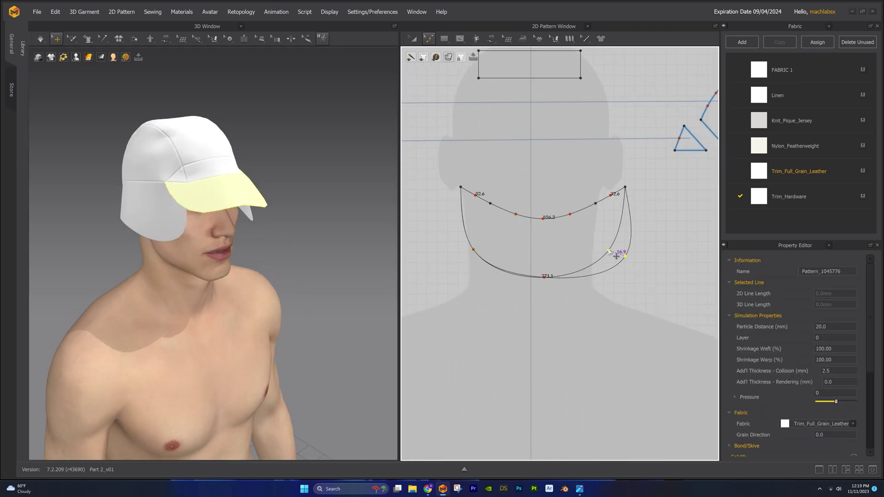
{"action": "left_click_drag", "start_coordinate": [473, 249], "coordinate": [476, 248]}
{"action": "left_click_drag", "start_coordinate": [609, 250], "coordinate": [608, 252]}
{"action": "left_click_drag", "start_coordinate": [544, 277], "coordinate": [542, 270]}
{"action": "left_click_drag", "start_coordinate": [477, 247], "coordinate": [481, 244]}
{"action": "left_click_drag", "start_coordinate": [608, 252], "coordinate": [604, 248]}
{"action": "mouse_move", "coordinate": [304, 242]}
{"action": "right_mouse_down"}
{"action": "mouse_move", "coordinate": [216, 242]}
{"action": "mouse_move", "coordinate": [295, 241]}
{"action": "right_mouse_up"}
{"action": "key", "text": "space"}
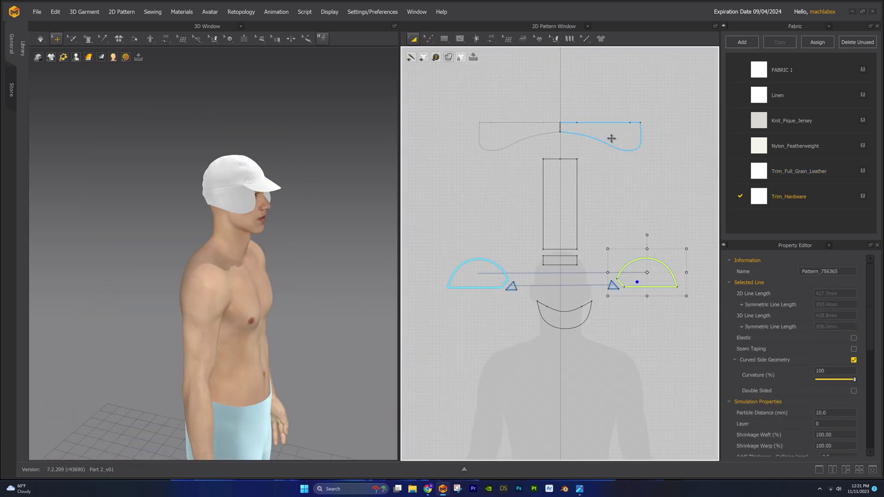
Remove the linked editing from the curved side band pattern
{"action": "right_click", "coordinate": [601, 128]}
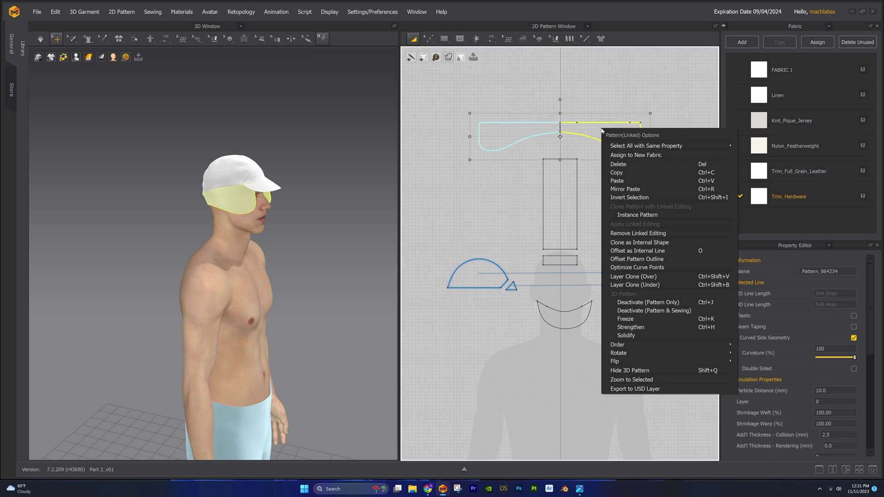
{"action": "left_click", "coordinate": [638, 234]}
{"action": "middle_click_drag", "start_coordinate": [613, 165], "coordinate": [588, 175]}
{"action": "left_click", "coordinate": [575, 168]}
Offset both halves of the side band's curved lower edge as one extended internal line at 5.0 mm
{"action": "key", "text": "z"}
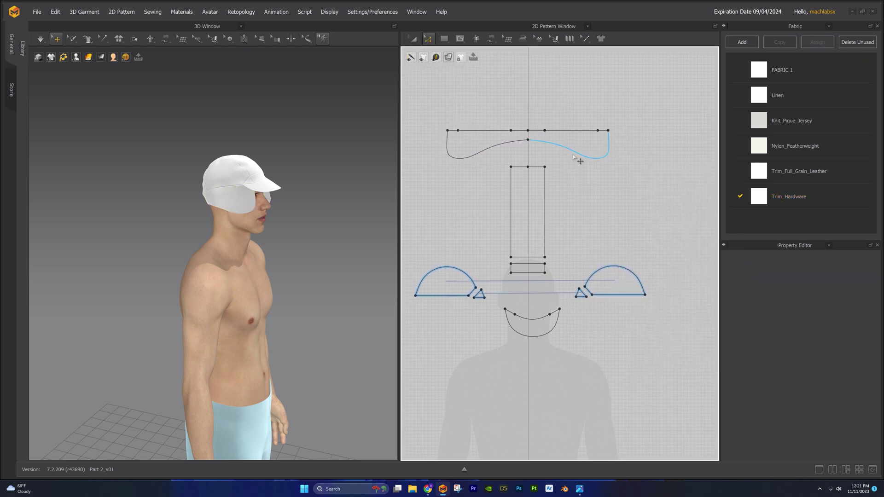
{"action": "left_click", "coordinate": [581, 159]}
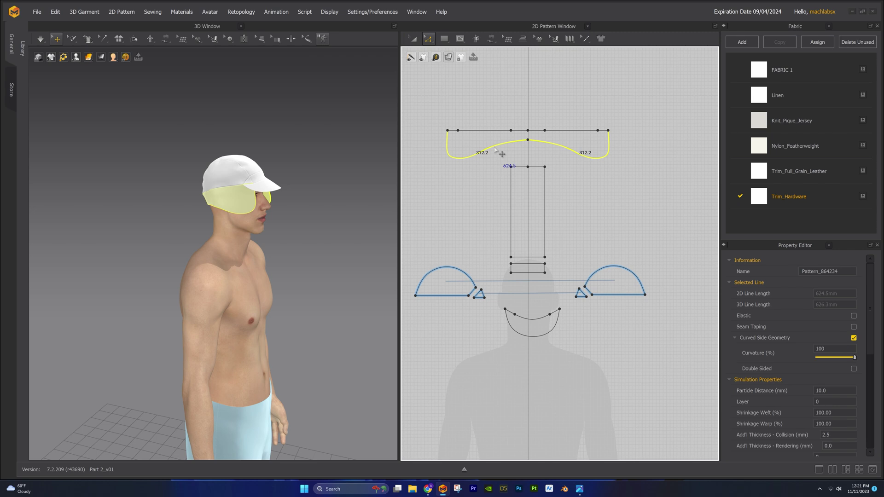
{"action": "right_click", "coordinate": [495, 149]}
{"action": "left_click", "coordinate": [529, 217]}
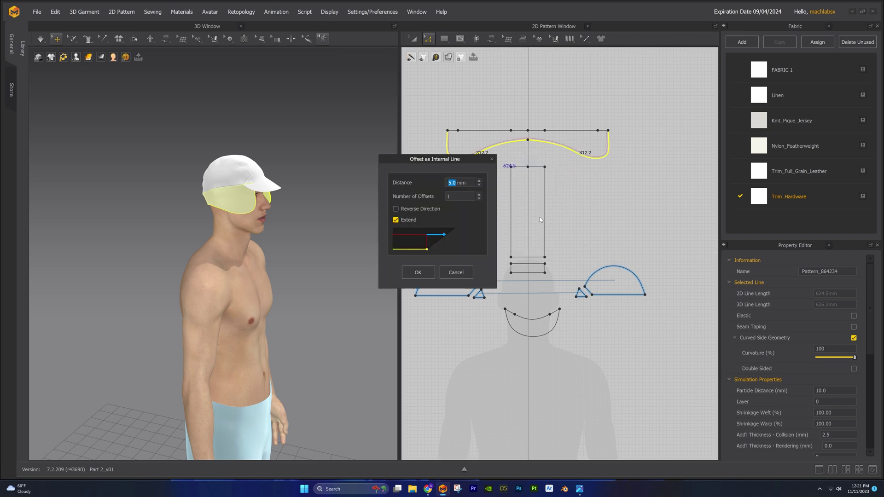
{"action": "left_click", "coordinate": [421, 273]}
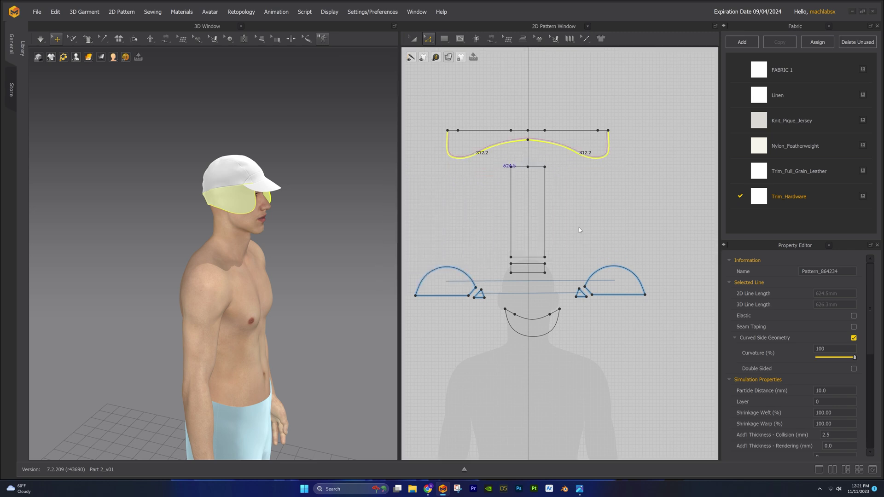
Cut and sew the side band along the offset line, and separate the band from its narrow edge strip in 2D
{"action": "scroll", "coordinate": [580, 217], "scroll_direction": "up", "scroll_amount": 5}
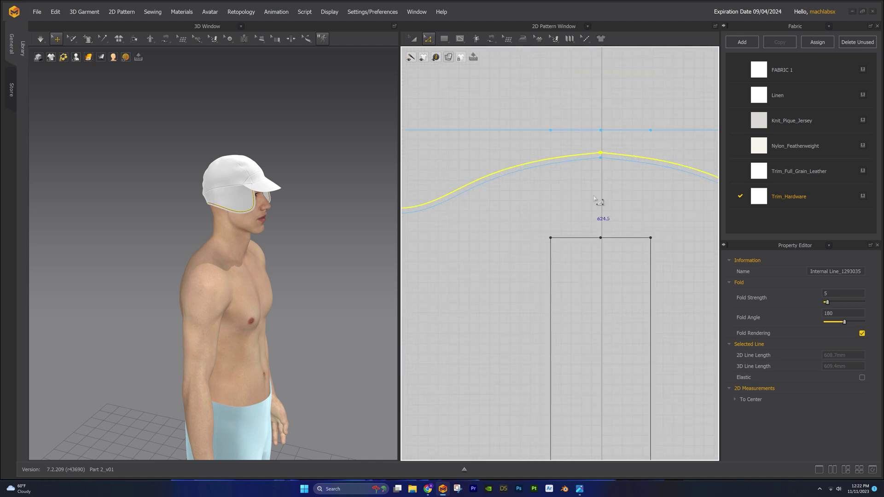
{"action": "right_click", "coordinate": [567, 177]}
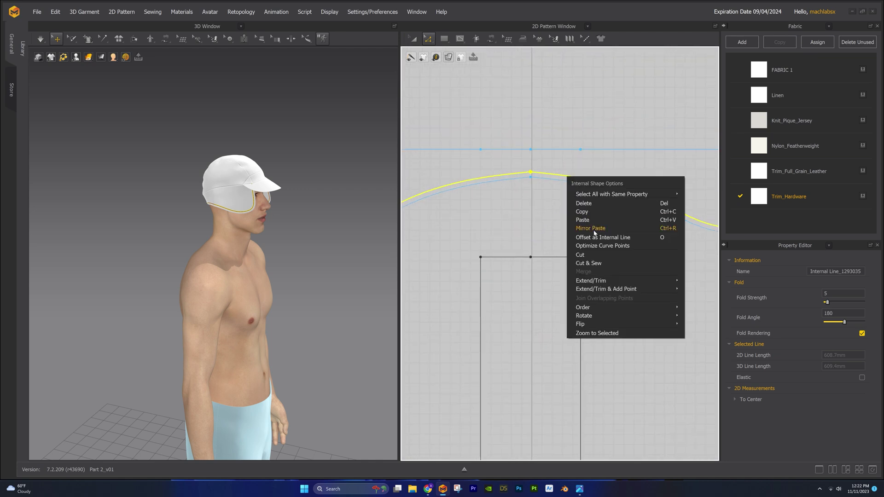
{"action": "left_click", "coordinate": [593, 265]}
{"action": "scroll", "coordinate": [598, 267], "scroll_direction": "down", "scroll_amount": 5}
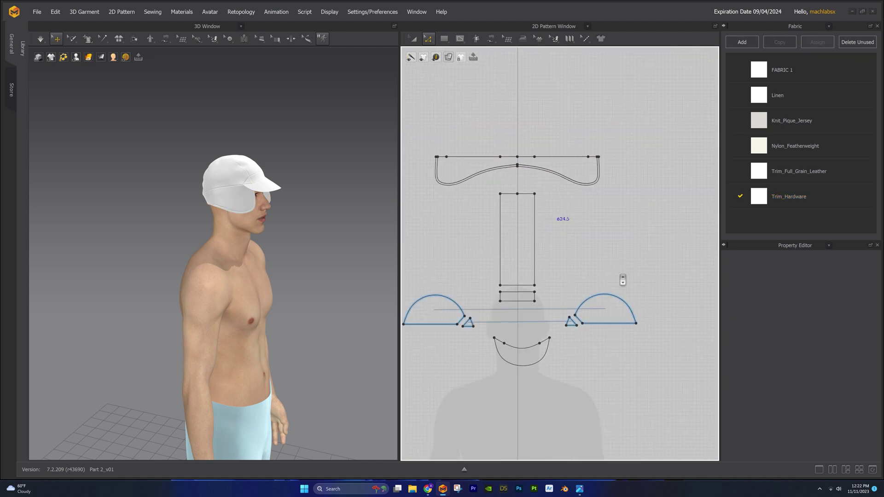
{"action": "left_click_drag", "start_coordinate": [577, 191], "coordinate": [575, 169]}
{"action": "left_click", "coordinate": [637, 230]}
{"action": "left_click", "coordinate": [589, 208]}
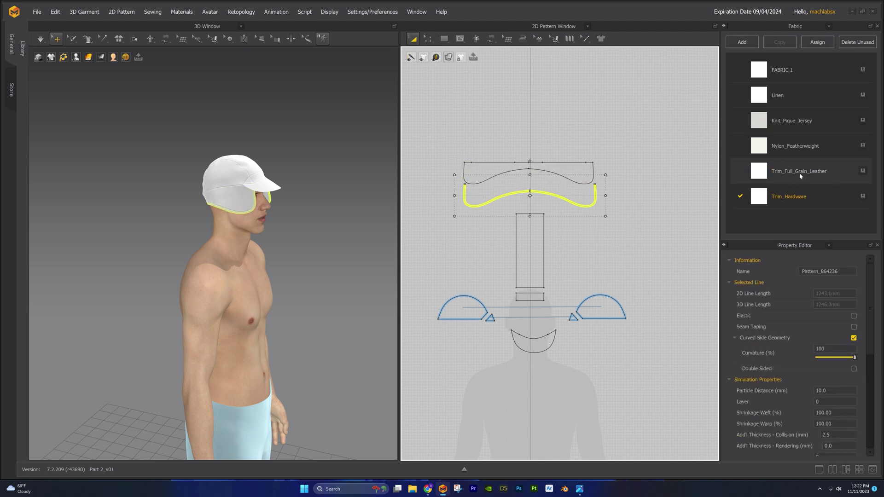
{"action": "left_click", "coordinate": [475, 229]}
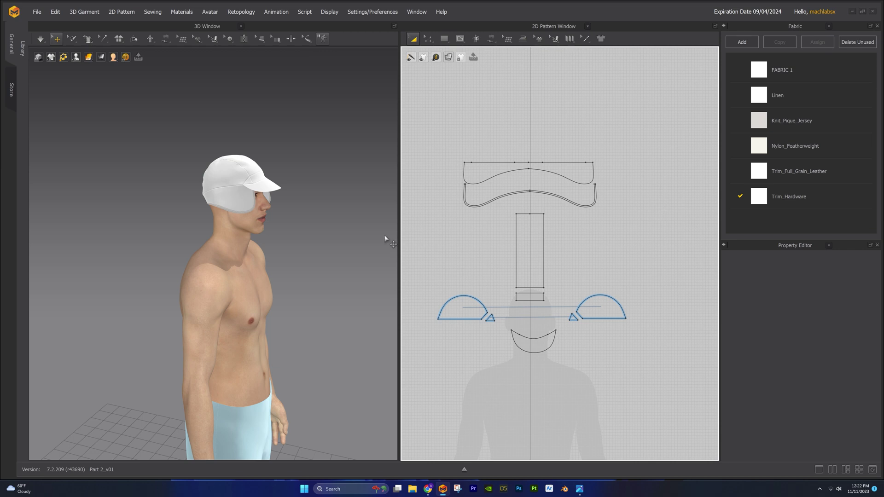
Simulate the cap with the new edge strip sewn along the side band
{"action": "scroll", "coordinate": [309, 227], "scroll_direction": "up", "scroll_amount": 5}
{"action": "key", "text": "q"}
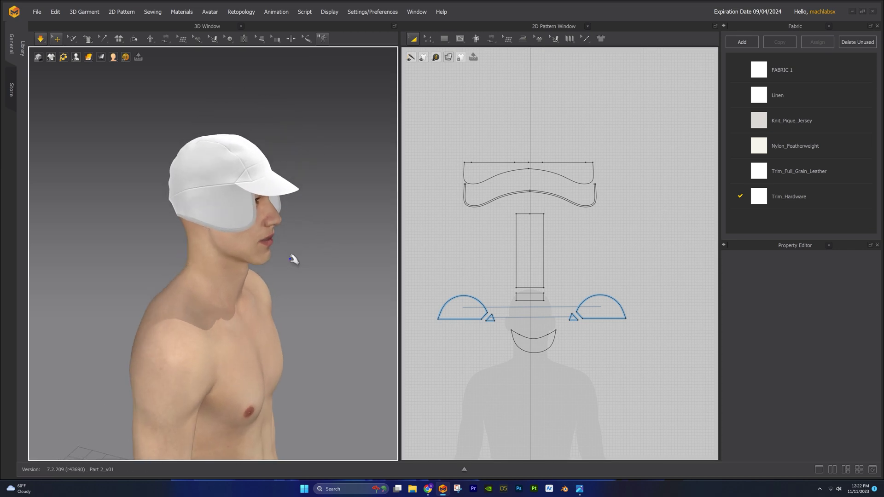
{"action": "mouse_move", "coordinate": [291, 257]}
{"action": "right_mouse_down"}
{"action": "mouse_move", "coordinate": [371, 253]}
{"action": "mouse_move", "coordinate": [275, 262]}
{"action": "mouse_move", "coordinate": [292, 261]}
{"action": "right_mouse_up"}
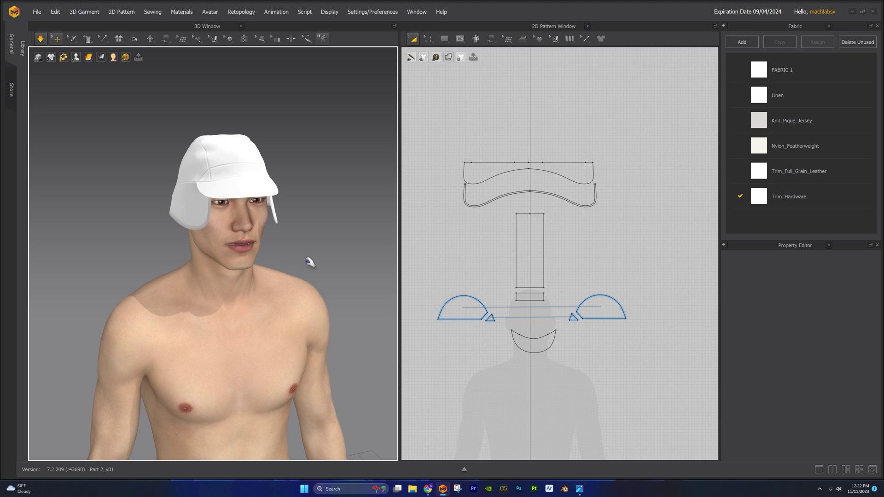
Duplicate all cap patterns with Layer Clone (Over) and place the copies about 900 mm beside the originals
{"action": "scroll", "coordinate": [537, 264], "scroll_direction": "down", "scroll_amount": 5}
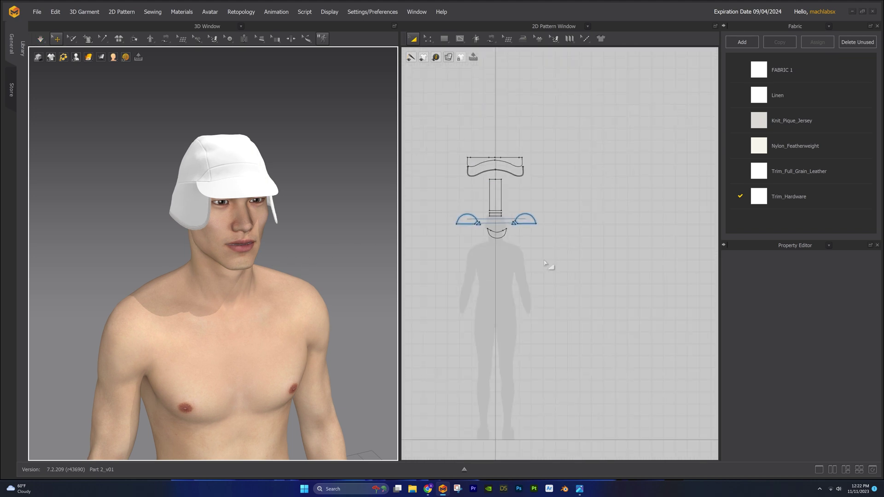
{"action": "left_click_drag", "start_coordinate": [449, 132], "coordinate": [588, 290]}
{"action": "right_click", "coordinate": [527, 170]}
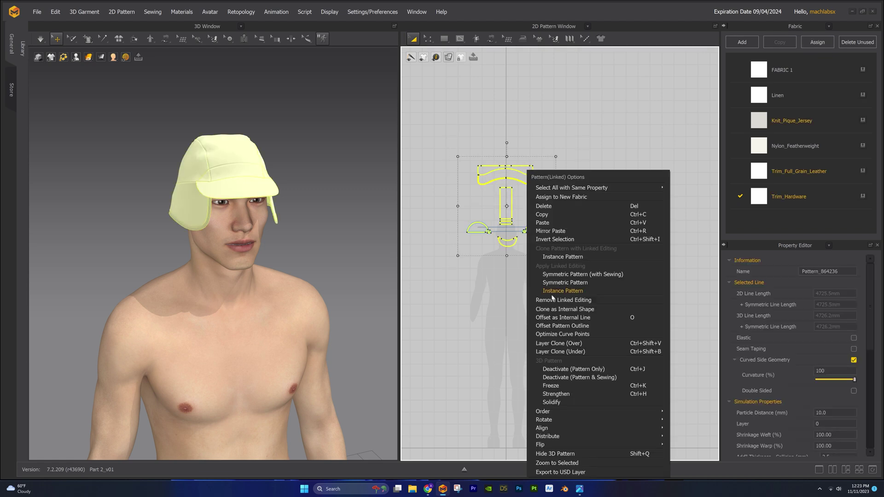
{"action": "left_click", "coordinate": [558, 343]}
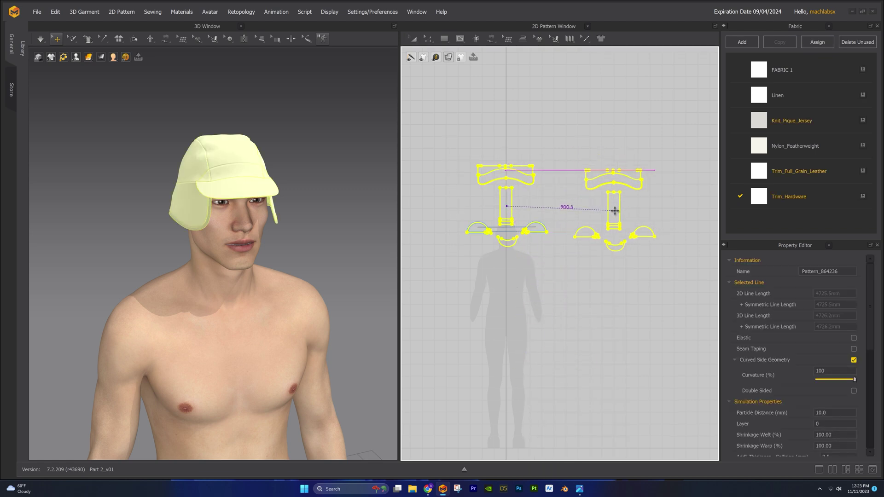
{"action": "left_click", "coordinate": [614, 207]}
Remove the linked editing from the cloned outer-layer patterns
{"action": "middle_click_drag", "start_coordinate": [645, 262], "coordinate": [614, 252]}
{"action": "right_click", "coordinate": [586, 191]}
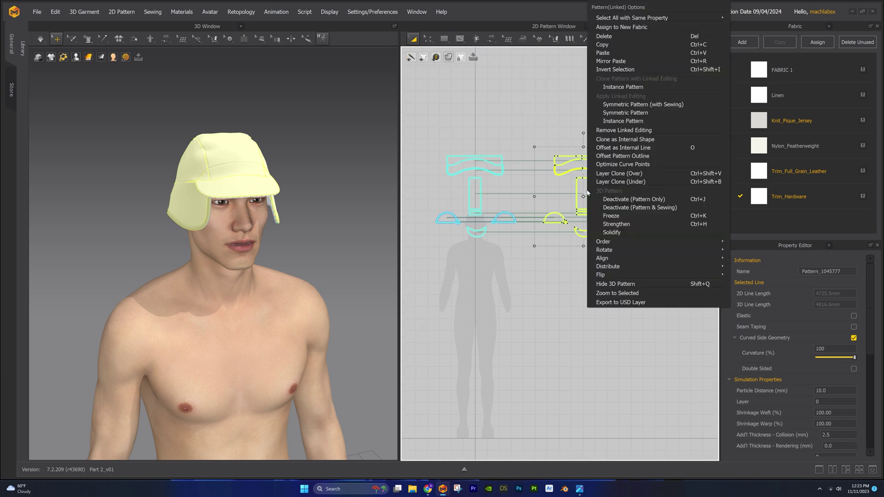
{"action": "left_click", "coordinate": [615, 130]}
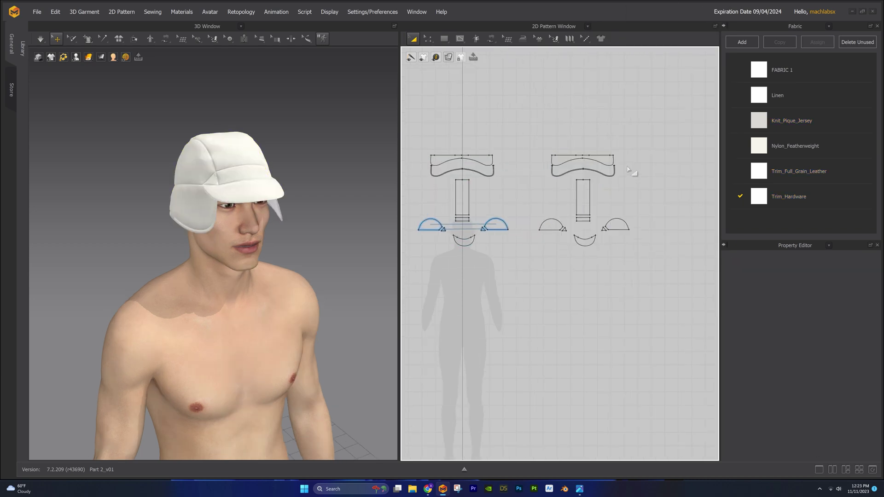
Move the cloned side band and its edge strip apart in 2D, and select the remaining cloned outer-layer patterns
{"action": "left_click", "coordinate": [614, 173]}
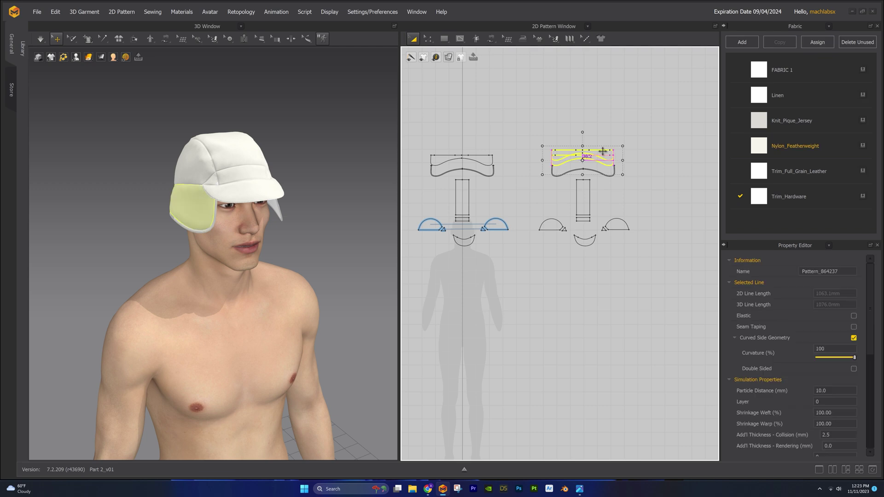
{"action": "left_click", "coordinate": [613, 175]}
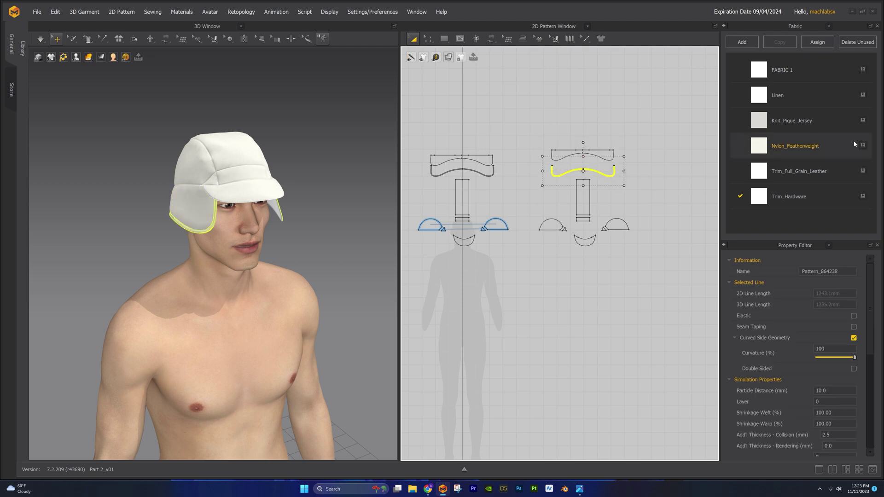
{"action": "left_click", "coordinate": [637, 169]}
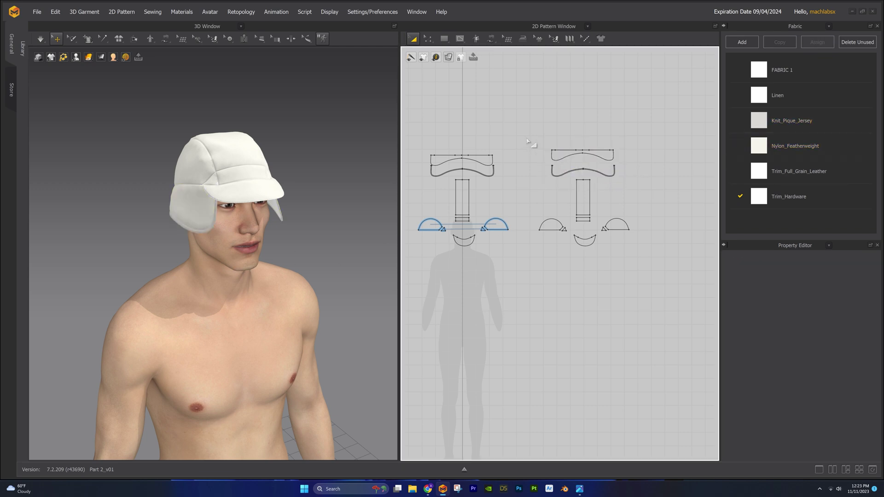
{"action": "left_click_drag", "start_coordinate": [594, 172], "coordinate": [587, 131]}
{"action": "left_click_drag", "start_coordinate": [528, 145], "coordinate": [657, 277]}
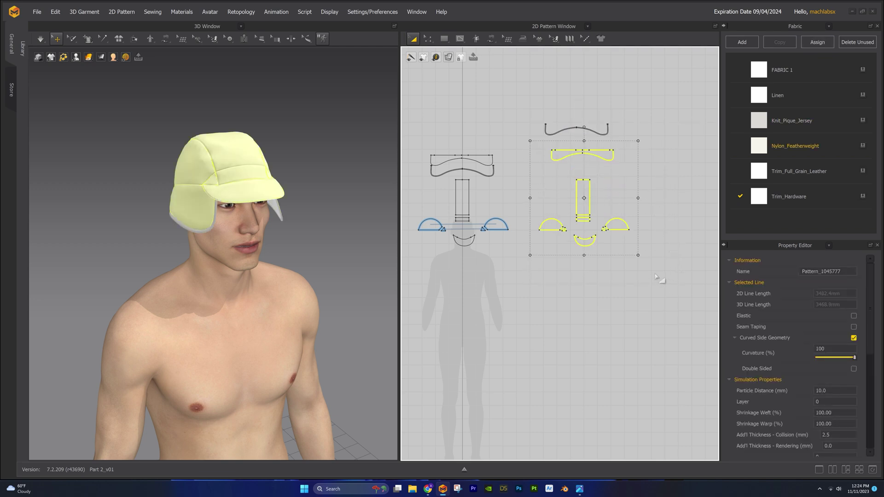
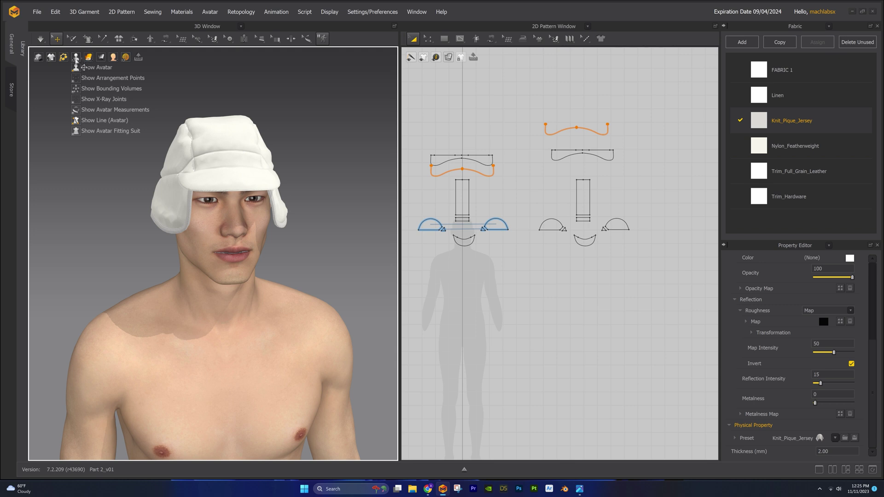
Hide the avatar so only the cap is displayed in 3D
{"action": "left_click", "coordinate": [85, 73]}
{"action": "right_click_drag", "start_coordinate": [198, 272], "coordinate": [292, 298]}
{"action": "scroll", "coordinate": [544, 293], "scroll_direction": "up", "scroll_amount": 2}
{"action": "scroll", "coordinate": [544, 293], "scroll_direction": "up", "scroll_amount": 2}
{"action": "middle_click_drag", "start_coordinate": [612, 302], "coordinate": [404, 284]}
{"action": "scroll", "coordinate": [483, 248], "scroll_direction": "up", "scroll_amount": 2}
{"action": "middle_click_drag", "start_coordinate": [483, 249], "coordinate": [590, 245]}
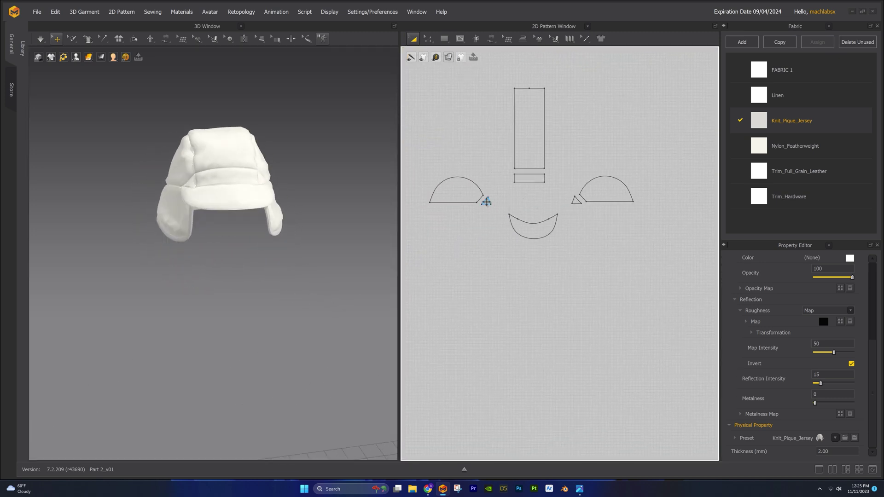
Duplicate the front strip and its two small triangles with Layer Clone (Over), placing the copies about 650 mm beside the originals
{"action": "left_click", "coordinate": [486, 202]}
{"action": "scroll", "coordinate": [535, 178], "scroll_direction": "down", "scroll_amount": 3}
{"action": "right_click", "coordinate": [507, 182]}
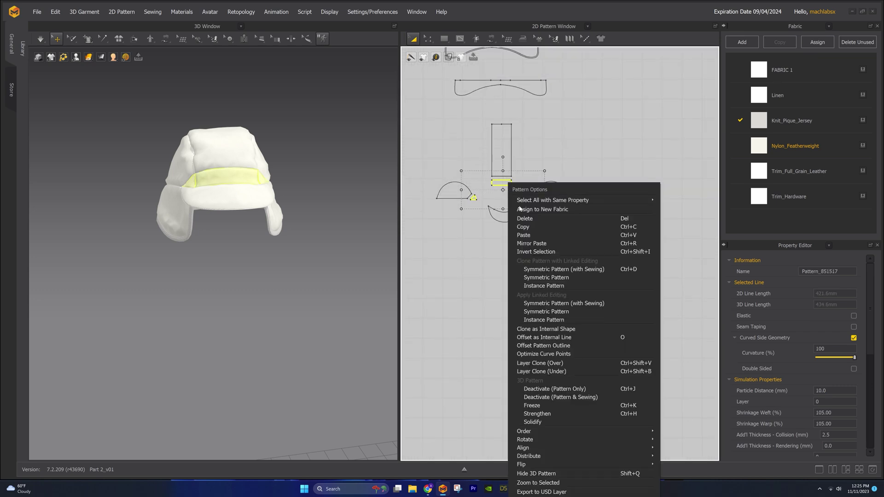
{"action": "left_click", "coordinate": [559, 363]}
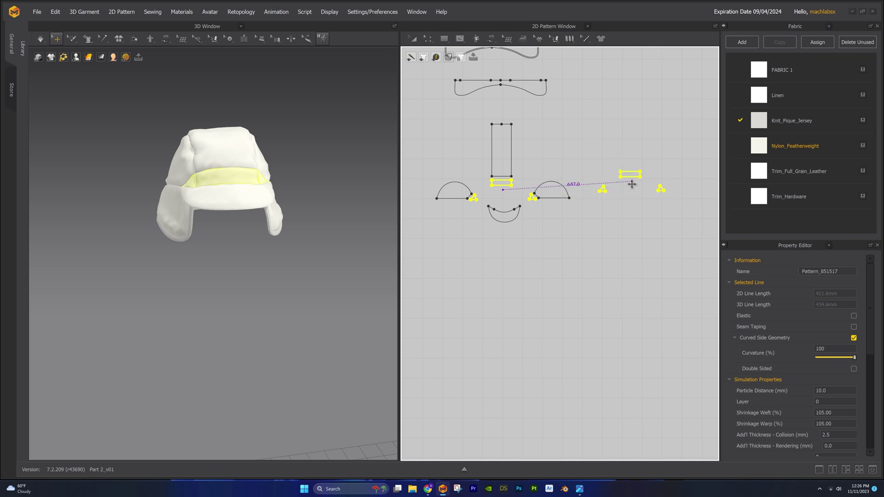
{"action": "left_click", "coordinate": [632, 187]}
Remove the linked editing from the cloned front pieces and move the triangles to either end of the cloned strip
{"action": "middle_click_drag", "start_coordinate": [646, 220], "coordinate": [579, 217]}
{"action": "scroll", "coordinate": [556, 191], "scroll_direction": "up", "scroll_amount": 2}
{"action": "right_click", "coordinate": [570, 179]}
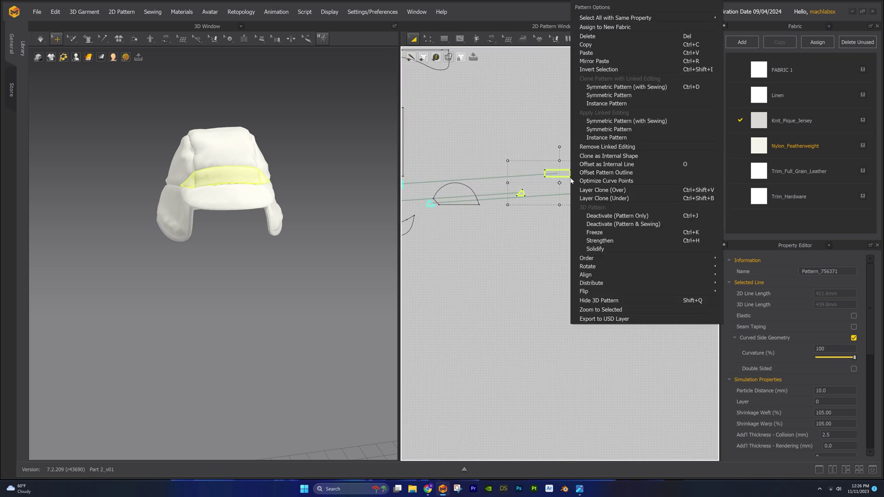
{"action": "left_click", "coordinate": [606, 148]}
{"action": "left_click_drag", "start_coordinate": [481, 238], "coordinate": [498, 206]}
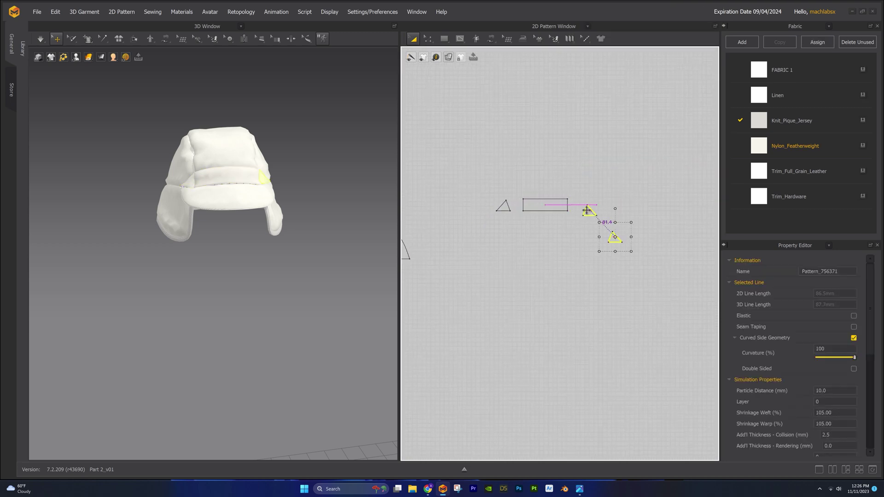
{"action": "left_click_drag", "start_coordinate": [586, 210], "coordinate": [585, 206]}
{"action": "left_click", "coordinate": [568, 243]}
Merge the facing edges of both cloned triangles with the ends of the cloned strip to form one front trim pattern
{"action": "scroll", "coordinate": [568, 243], "scroll_direction": "up", "scroll_amount": 4}
{"action": "middle_click_drag", "start_coordinate": [611, 311], "coordinate": [570, 279]}
{"action": "key", "text": "z"}
{"action": "left_click", "coordinate": [466, 218]}
{"action": "left_click", "coordinate": [492, 213], "text": "shift"}
{"action": "right_click", "coordinate": [492, 213]}
{"action": "left_click", "coordinate": [514, 309]}
{"action": "left_click", "coordinate": [568, 214]}
{"action": "left_click", "coordinate": [594, 214], "text": "shift"}
{"action": "right_click", "coordinate": [594, 213]}
{"action": "left_click", "coordinate": [605, 309]}
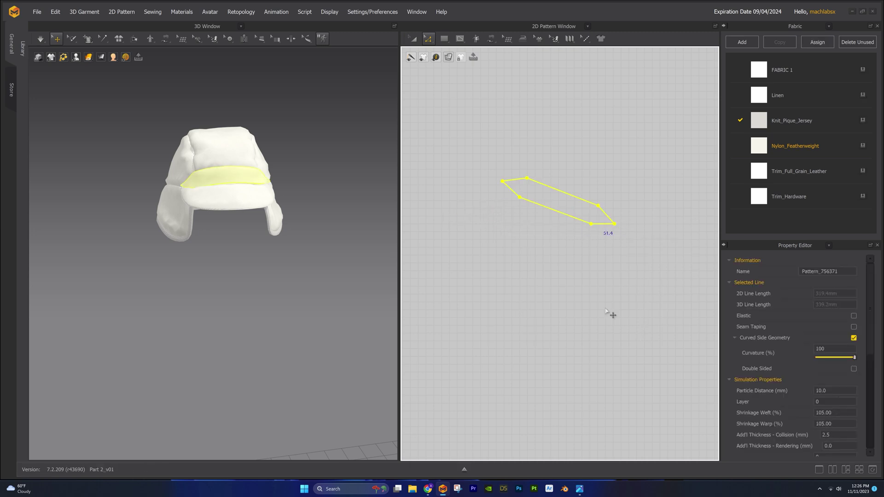
Rotate the merged front trim level and place it between the original front strip and the visor pattern
{"action": "left_click_drag", "start_coordinate": [544, 151], "coordinate": [540, 153]}
{"action": "scroll", "coordinate": [571, 193], "scroll_direction": "down", "scroll_amount": 5}
{"action": "middle_click_drag", "start_coordinate": [506, 305], "coordinate": [610, 271]}
{"action": "left_click_drag", "start_coordinate": [550, 201], "coordinate": [468, 219]}
{"action": "scroll", "coordinate": [606, 251], "scroll_direction": "up", "scroll_amount": 4}
{"action": "middle_click_drag", "start_coordinate": [506, 255], "coordinate": [608, 263]}
{"action": "left_click_drag", "start_coordinate": [558, 209], "coordinate": [558, 251]}
{"action": "middle_click_drag", "start_coordinate": [598, 272], "coordinate": [608, 303]}
{"action": "left_click_drag", "start_coordinate": [564, 180], "coordinate": [558, 190]}
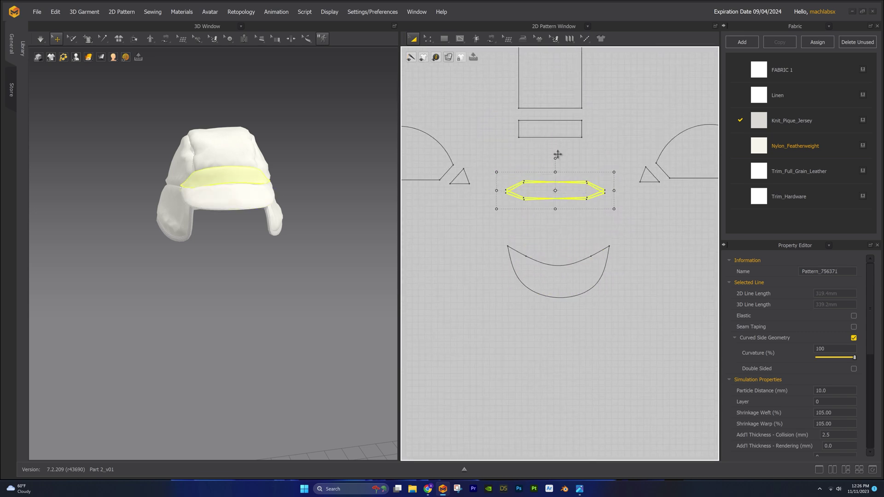
{"action": "left_click_drag", "start_coordinate": [560, 156], "coordinate": [557, 157]}
{"action": "left_click", "coordinate": [592, 227]}
{"action": "middle_click_drag", "start_coordinate": [592, 226], "coordinate": [590, 240]}
Sew the upper edge of the merged front trim to the matching upper edges of the front strip and both triangles
{"action": "right_click_drag", "start_coordinate": [203, 223], "coordinate": [272, 228]}
{"action": "scroll", "coordinate": [272, 228], "scroll_direction": "up", "scroll_amount": 2}
{"action": "middle_click_drag", "start_coordinate": [272, 228], "coordinate": [265, 248]}
{"action": "left_click", "coordinate": [219, 209]}
{"action": "right_click_drag", "start_coordinate": [219, 209], "coordinate": [205, 209]}
{"action": "key", "text": "n"}
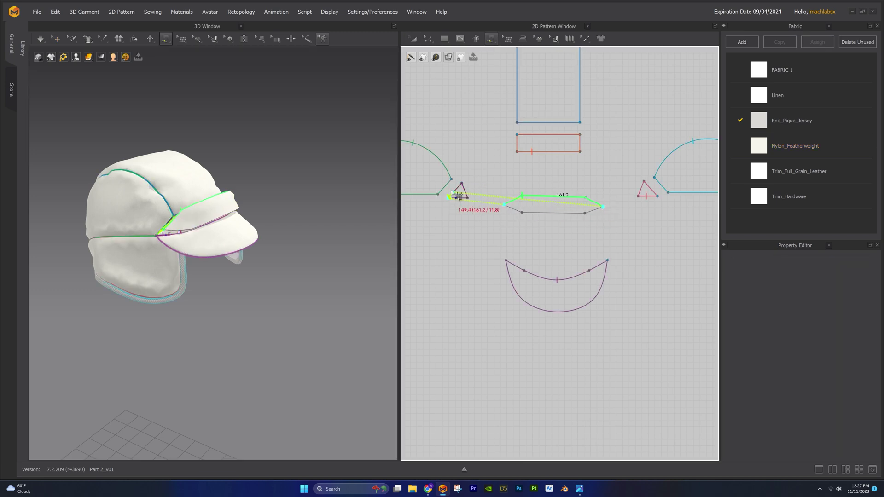
{"action": "left_click", "coordinate": [654, 188], "text": "shift"}
Simulate the cap with the merged front trim sewn on, and check the drape from the side
{"action": "right_click_drag", "start_coordinate": [343, 248], "coordinate": [230, 275]}
{"action": "key", "text": "space"}
{"action": "right_click_drag", "start_coordinate": [302, 276], "coordinate": [232, 270]}
{"action": "left_click", "coordinate": [230, 227]}
{"action": "right_click_drag", "start_coordinate": [233, 230], "coordinate": [283, 290]}
{"action": "key", "text": "n"}
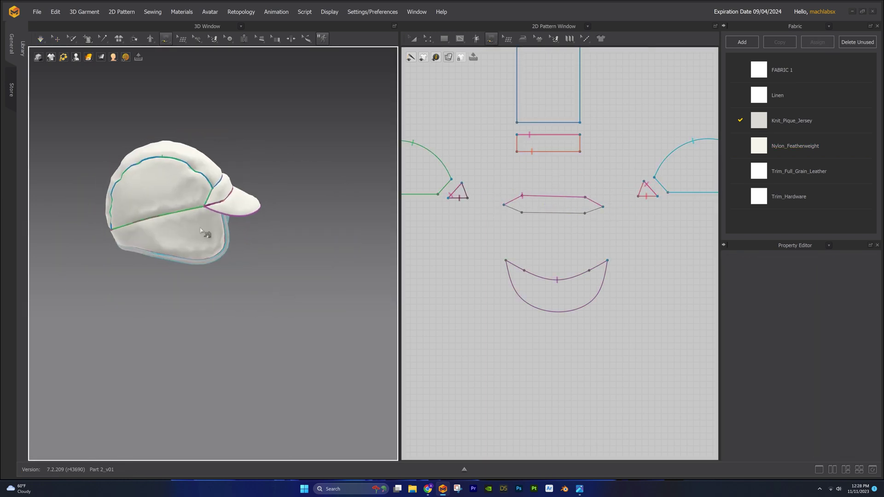
{"action": "key", "text": "q"}
Offset the lower edges of both domed side panels and the rear edge of the center panel as internal lines
{"action": "middle_click_drag", "start_coordinate": [262, 303], "coordinate": [250, 217]}
{"action": "scroll", "coordinate": [566, 266], "scroll_direction": "up", "scroll_amount": 5}
{"action": "scroll", "coordinate": [598, 276], "scroll_direction": "down", "scroll_amount": 2}
{"action": "key", "text": "z"}
{"action": "left_click", "coordinate": [469, 236]}
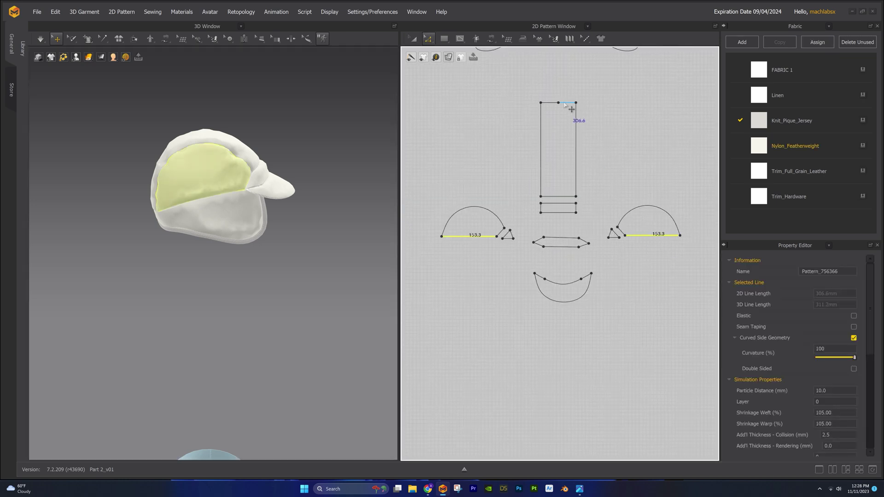
{"action": "scroll", "coordinate": [551, 106], "scroll_direction": "up", "scroll_amount": 3}
{"action": "right_click", "coordinate": [579, 138]}
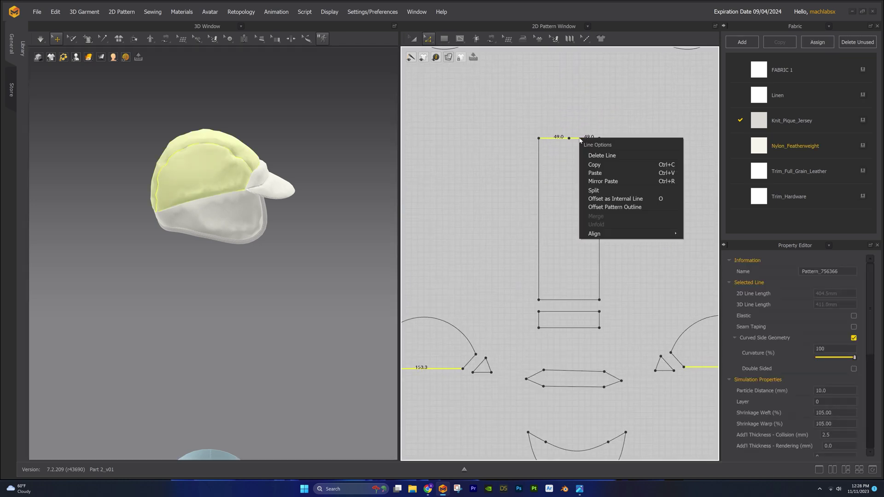
{"action": "left_click", "coordinate": [605, 201]}
{"action": "left_click", "coordinate": [419, 273]}
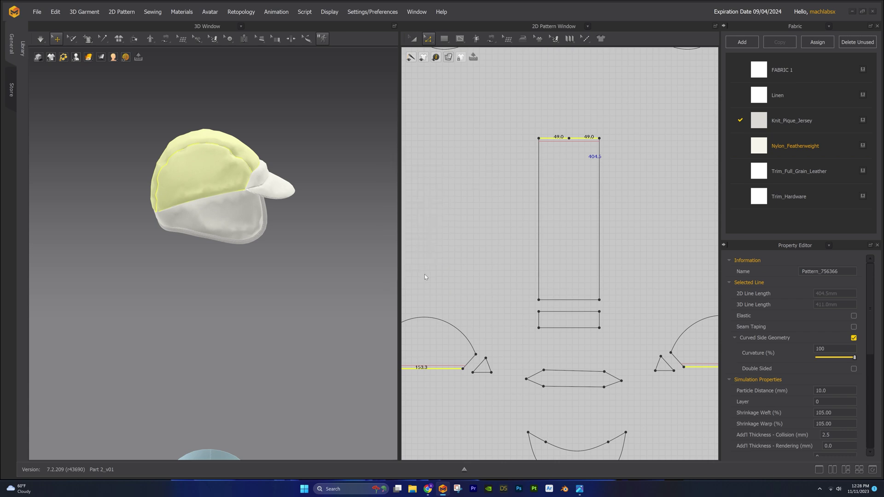
Cut the side panels and center panel along the offset lines to separate narrow strips
{"action": "right_click", "coordinate": [588, 143]}
{"action": "left_click", "coordinate": [603, 228]}
{"action": "right_click_drag", "start_coordinate": [387, 260], "coordinate": [301, 259]}
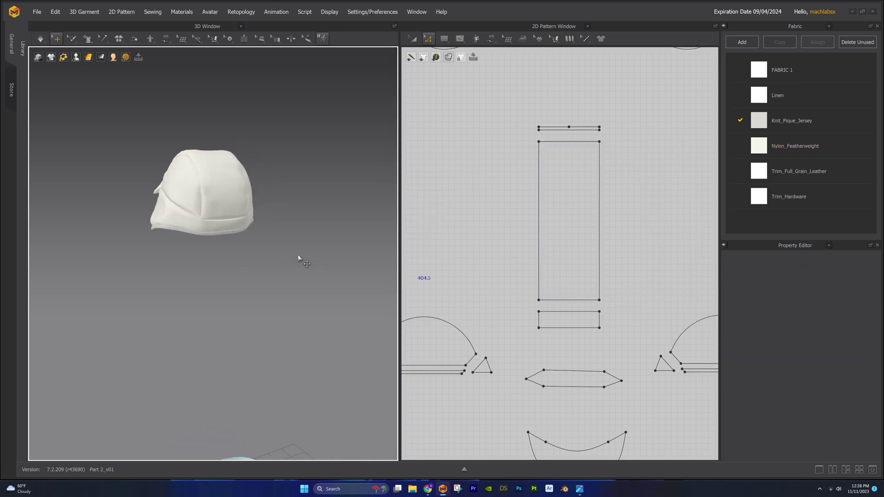
{"action": "scroll", "coordinate": [216, 249], "scroll_direction": "up", "scroll_amount": 3}
{"action": "right_click_drag", "start_coordinate": [220, 244], "coordinate": [262, 233]}
{"action": "right_click_drag", "start_coordinate": [237, 184], "coordinate": [233, 181]}
{"action": "scroll", "coordinate": [296, 249], "scroll_direction": "down", "scroll_amount": 4}
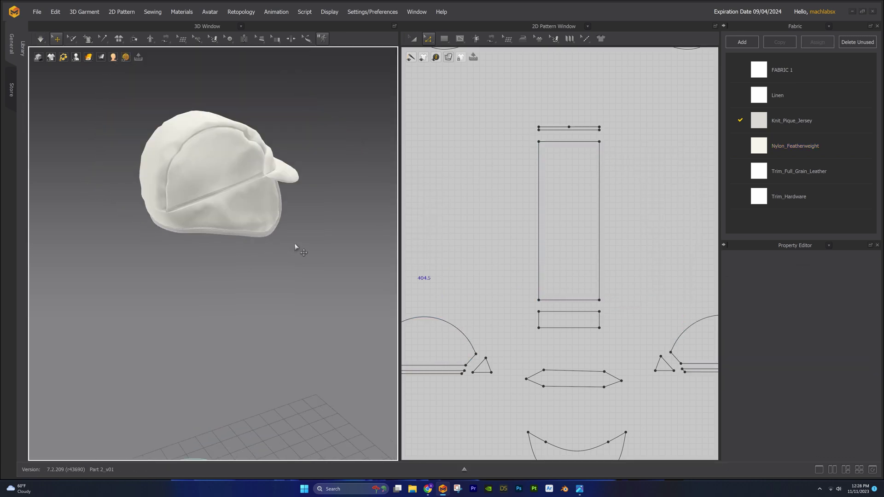
{"action": "scroll", "coordinate": [600, 252], "scroll_direction": "down", "scroll_amount": 4}
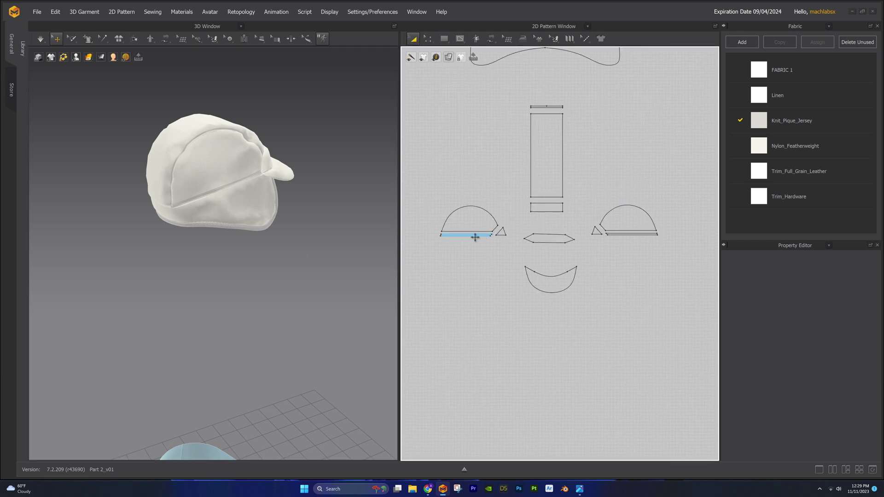
Duplicate the three narrow strips with Layer Clone (Over) and place the copies beside the cap patterns
{"action": "left_click", "coordinate": [475, 236]}
{"action": "scroll", "coordinate": [541, 107], "scroll_direction": "down", "scroll_amount": 1}
{"action": "middle_click_drag", "start_coordinate": [578, 109], "coordinate": [558, 203]}
{"action": "scroll", "coordinate": [553, 135], "scroll_direction": "down", "scroll_amount": 2}
{"action": "right_click", "coordinate": [491, 177]}
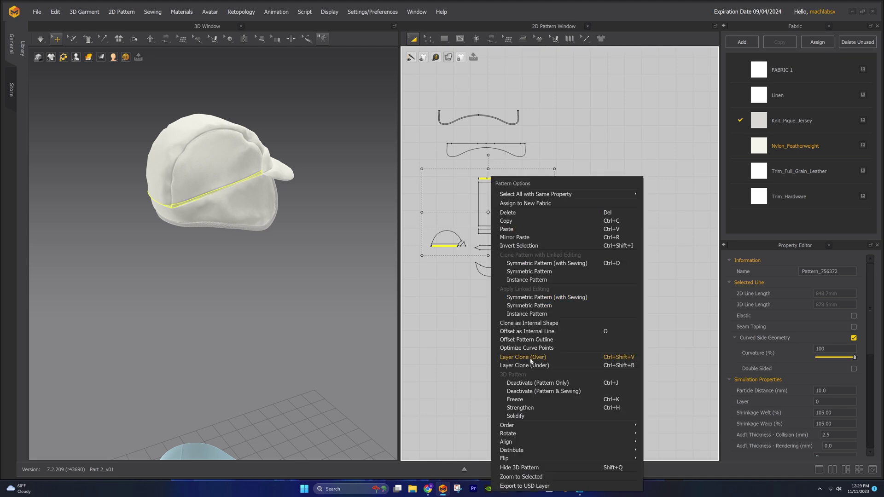
{"action": "left_click", "coordinate": [530, 358]}
{"action": "left_click", "coordinate": [620, 213]}
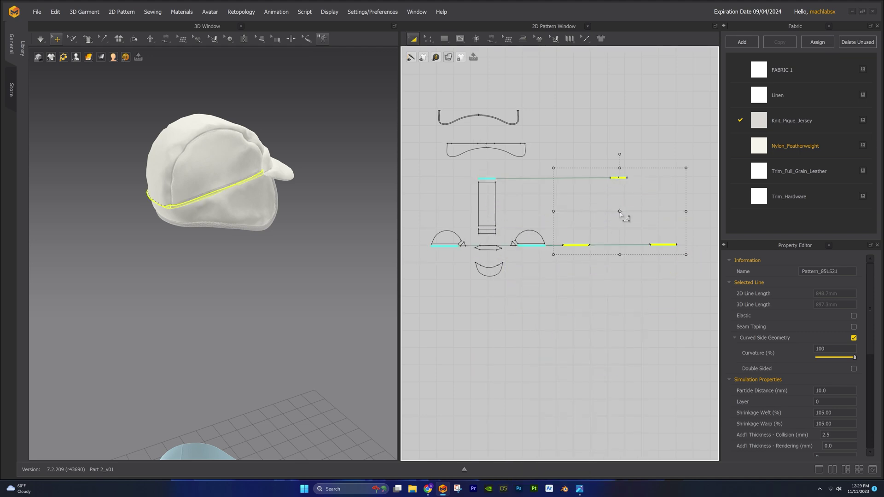
Remove the linked editing from the cloned narrow strips and arrange them in one horizontal row
{"action": "right_click", "coordinate": [623, 177]}
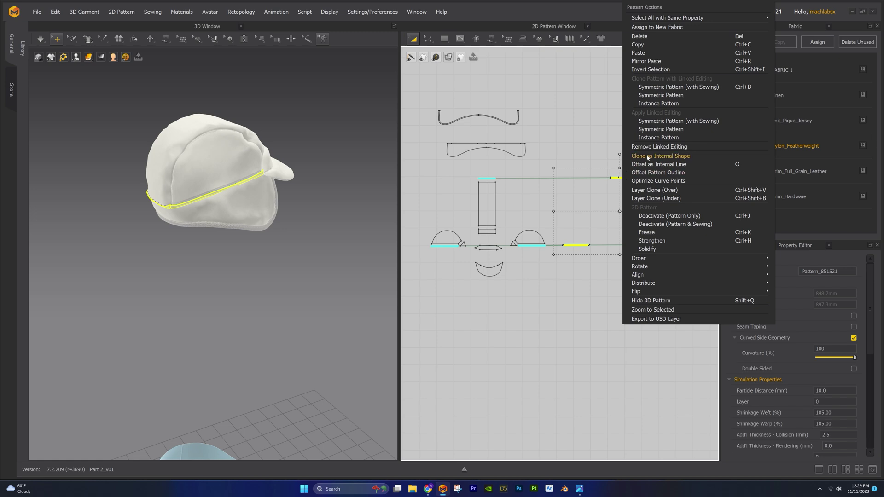
{"action": "left_click", "coordinate": [658, 147]}
{"action": "left_click", "coordinate": [619, 240]}
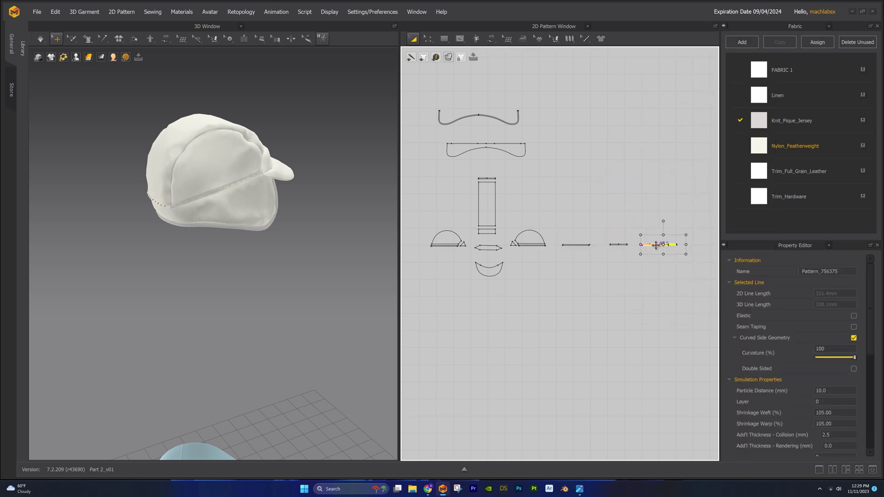
{"action": "left_click_drag", "start_coordinate": [590, 249], "coordinate": [590, 248]}
{"action": "scroll", "coordinate": [578, 278], "scroll_direction": "up", "scroll_amount": 2}
{"action": "left_click_drag", "start_coordinate": [450, 199], "coordinate": [636, 265]}
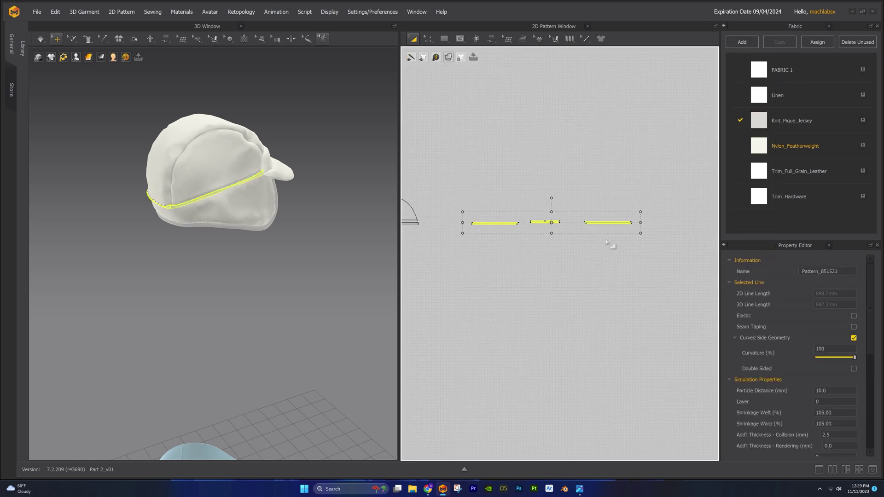
Remove the existing sewing from the three cloned strips and pull them away from the cap in 3D
{"action": "key", "text": "b"}
{"action": "left_click", "coordinate": [607, 224]}
{"action": "scroll", "coordinate": [585, 216], "scroll_direction": "down", "scroll_amount": 3}
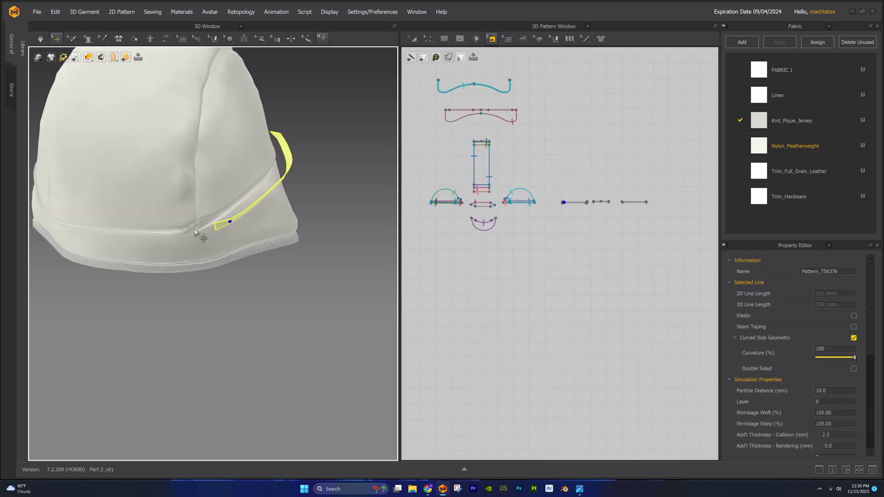
{"action": "right_click_drag", "start_coordinate": [202, 212], "coordinate": [273, 204]}
{"action": "left_click", "coordinate": [187, 226]}
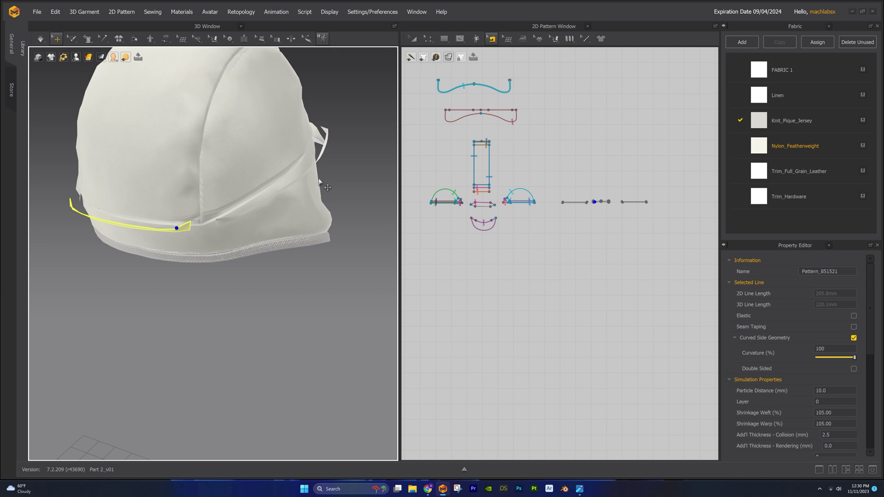
{"action": "middle_click_drag", "start_coordinate": [319, 181], "coordinate": [277, 185]}
{"action": "scroll", "coordinate": [306, 181], "scroll_direction": "up", "scroll_amount": 1}
{"action": "right_click_drag", "start_coordinate": [306, 181], "coordinate": [288, 181]}
{"action": "right_click_drag", "start_coordinate": [301, 272], "coordinate": [302, 251]}
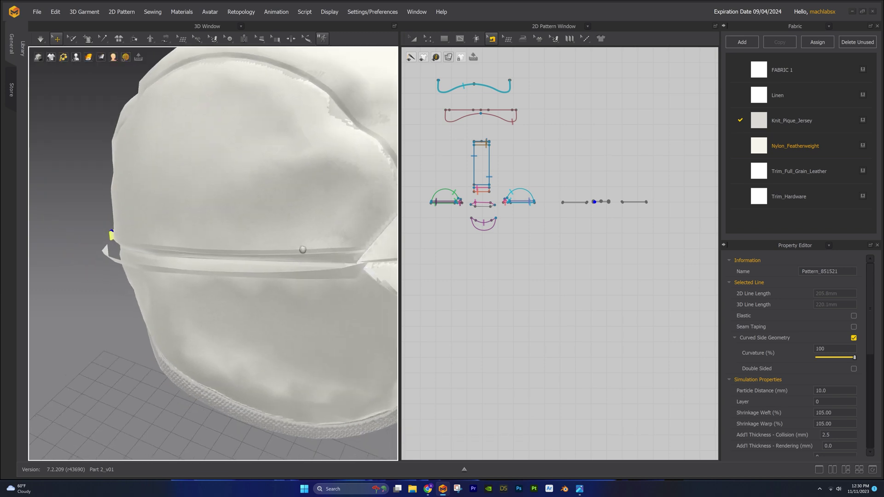
{"action": "middle_click_drag", "start_coordinate": [301, 251], "coordinate": [288, 244]}
Sew one cloned side strip along the side panel's lower edge, and join its rear end to the cloned rear strip
{"action": "key", "text": "n"}
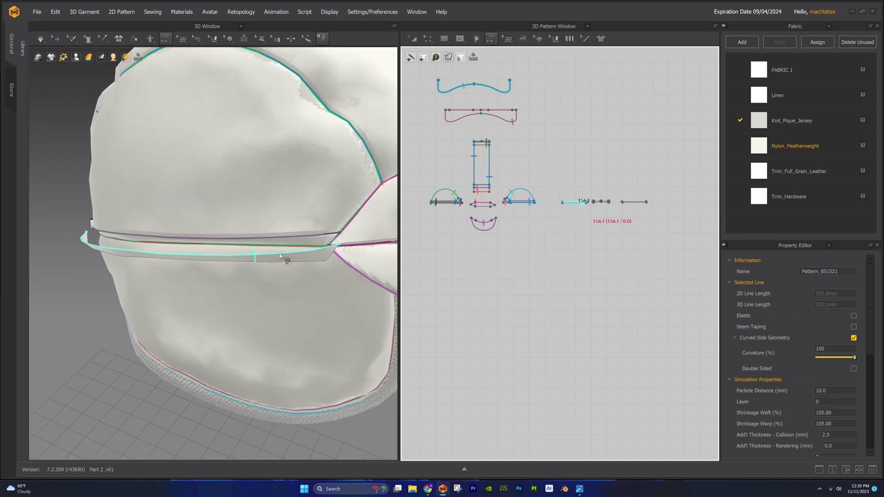
{"action": "left_click", "coordinate": [280, 256]}
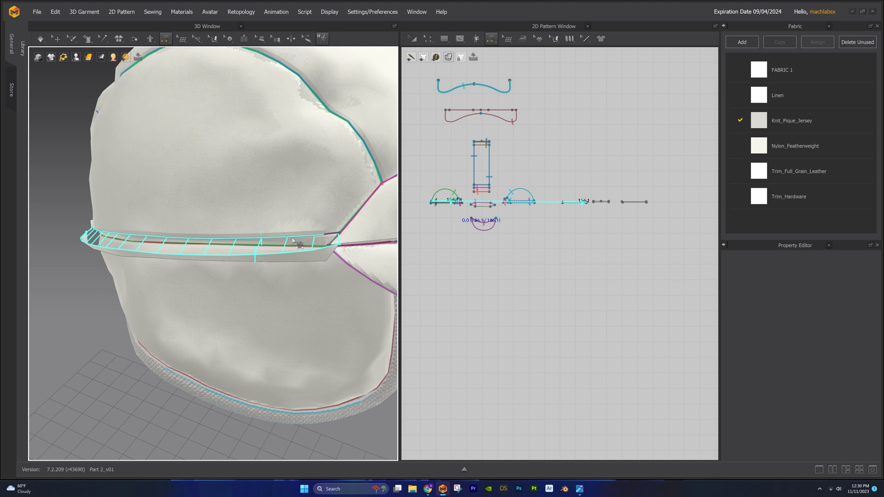
{"action": "left_click", "coordinate": [330, 237]}
{"action": "right_click_drag", "start_coordinate": [330, 237], "coordinate": [261, 226]}
{"action": "left_click", "coordinate": [249, 213]}
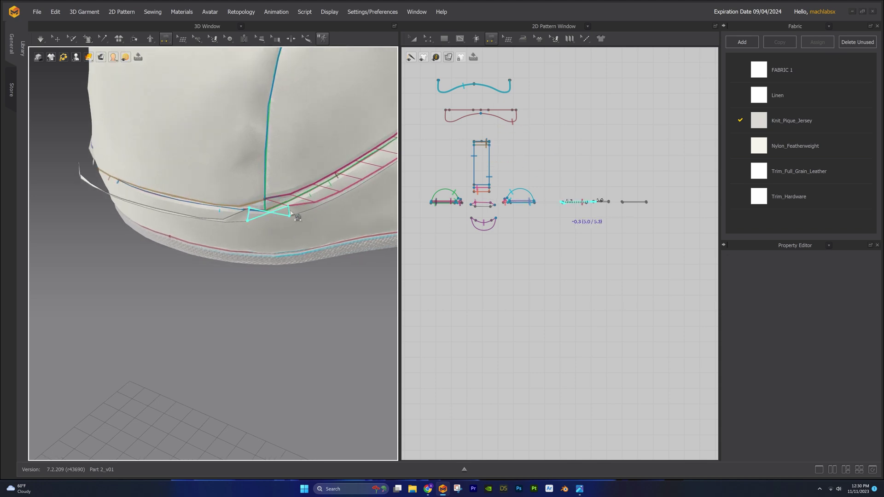
{"action": "left_click", "coordinate": [291, 211]}
{"action": "right_click_drag", "start_coordinate": [291, 212], "coordinate": [185, 289]}
Sew the cloned rear strip along the rear edge of the cap's center panel
{"action": "left_click", "coordinate": [223, 209]}
{"action": "left_click", "coordinate": [171, 258]}
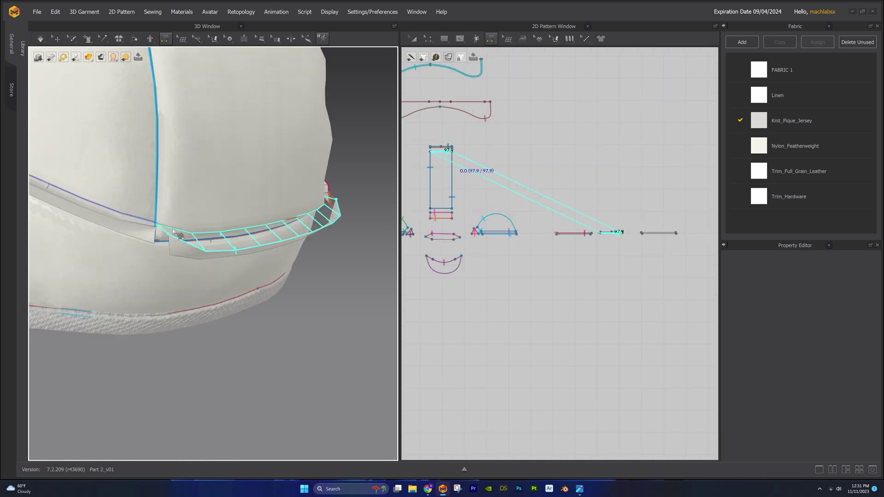
{"action": "left_click", "coordinate": [183, 234]}
{"action": "right_click_drag", "start_coordinate": [156, 246], "coordinate": [183, 218]}
Sew the remaining cloned strip along the lower edge of the opposite side panel
{"action": "left_click", "coordinate": [264, 252]}
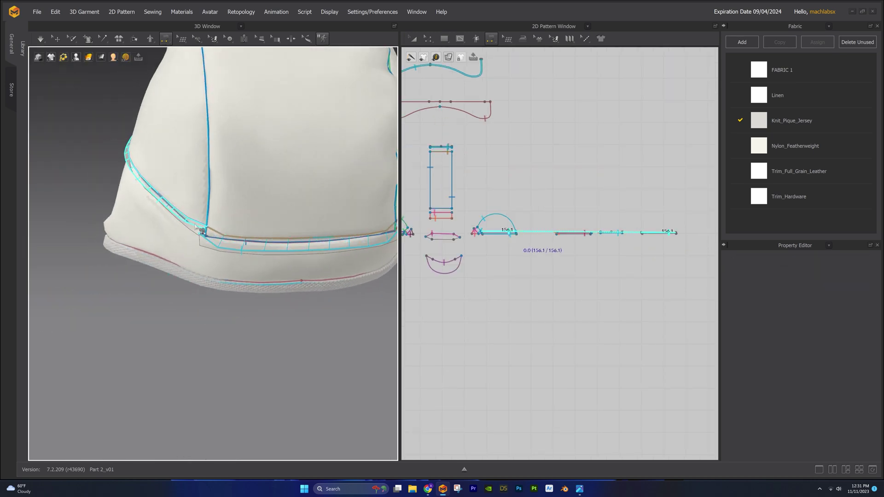
{"action": "scroll", "coordinate": [183, 218], "scroll_direction": "up", "scroll_amount": 2}
{"action": "middle_click_drag", "start_coordinate": [182, 218], "coordinate": [191, 308]}
{"action": "left_click", "coordinate": [191, 307]}
{"action": "middle_click_drag", "start_coordinate": [383, 302], "coordinate": [258, 203]}
{"action": "right_click_drag", "start_coordinate": [257, 203], "coordinate": [295, 207]}
{"action": "left_click", "coordinate": [258, 206]}
{"action": "left_click", "coordinate": [272, 213]}
Simulate the cap to pull the newly sewn strips onto the seam around its sides and back
{"action": "scroll", "coordinate": [302, 233], "scroll_direction": "down", "scroll_amount": 5}
{"action": "scroll", "coordinate": [303, 234], "scroll_direction": "up", "scroll_amount": 5}
{"action": "right_click_drag", "start_coordinate": [304, 270], "coordinate": [230, 281]}
{"action": "key", "text": "space"}
{"action": "middle_click_drag", "start_coordinate": [230, 281], "coordinate": [147, 273]}
{"action": "right_click_drag", "start_coordinate": [150, 274], "coordinate": [173, 282]}
Assign the Knit_Pique_Jersey fabric to the three cloned strips and simulate the cap again
{"action": "left_click_drag", "start_coordinate": [522, 149], "coordinate": [683, 240]}
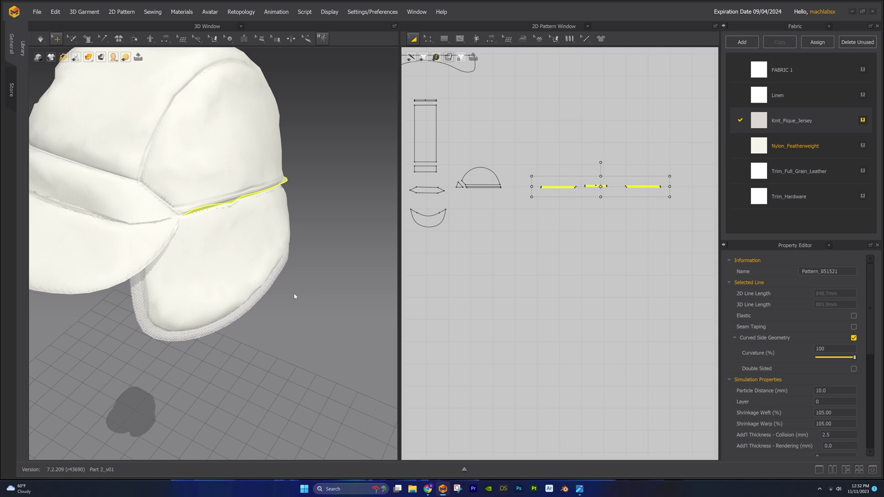
{"action": "left_click", "coordinate": [333, 287]}
{"action": "key", "text": "space"}
{"action": "right_click_drag", "start_coordinate": [334, 287], "coordinate": [296, 231]}
{"action": "scroll", "coordinate": [312, 268], "scroll_direction": "up", "scroll_amount": 3}
{"action": "scroll", "coordinate": [295, 230], "scroll_direction": "up", "scroll_amount": 3}
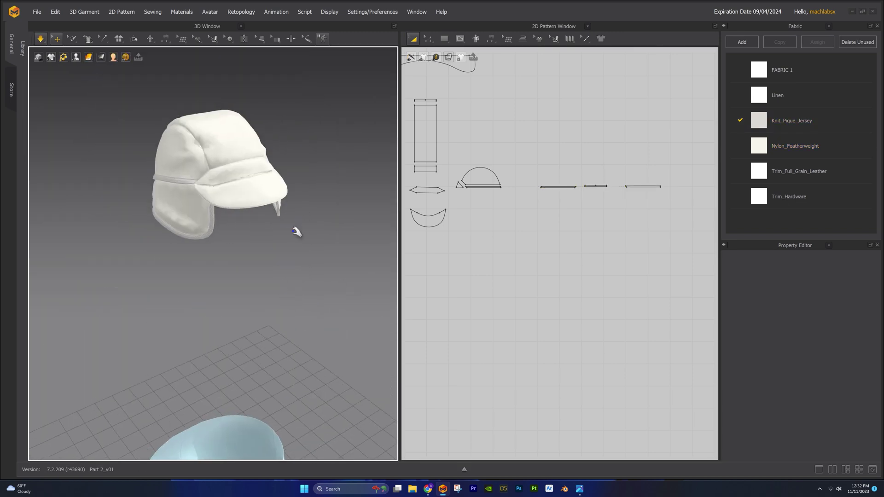
Stop the simulation and draw an internal line about 256.3 mm long down the middle of the cap's outer center panel
{"action": "key", "text": "space"}
{"action": "scroll", "coordinate": [488, 295], "scroll_direction": "up", "scroll_amount": 3}
{"action": "middle_click_drag", "start_coordinate": [488, 295], "coordinate": [617, 284]}
{"action": "right_click_drag", "start_coordinate": [386, 269], "coordinate": [301, 256]}
{"action": "scroll", "coordinate": [302, 257], "scroll_direction": "down", "scroll_amount": 3}
{"action": "middle_click_drag", "start_coordinate": [302, 256], "coordinate": [291, 313]}
{"action": "right_click_drag", "start_coordinate": [292, 313], "coordinate": [288, 311]}
{"action": "scroll", "coordinate": [595, 271], "scroll_direction": "down", "scroll_amount": 4}
{"action": "middle_click_drag", "start_coordinate": [656, 191], "coordinate": [648, 226]}
{"action": "scroll", "coordinate": [629, 210], "scroll_direction": "down", "scroll_amount": 4}
{"action": "key", "text": "g"}
{"action": "scroll", "coordinate": [648, 226], "scroll_direction": "down", "scroll_amount": 1}
{"action": "middle_click_drag", "start_coordinate": [598, 184], "coordinate": [566, 129]}
{"action": "left_click", "coordinate": [505, 95]}
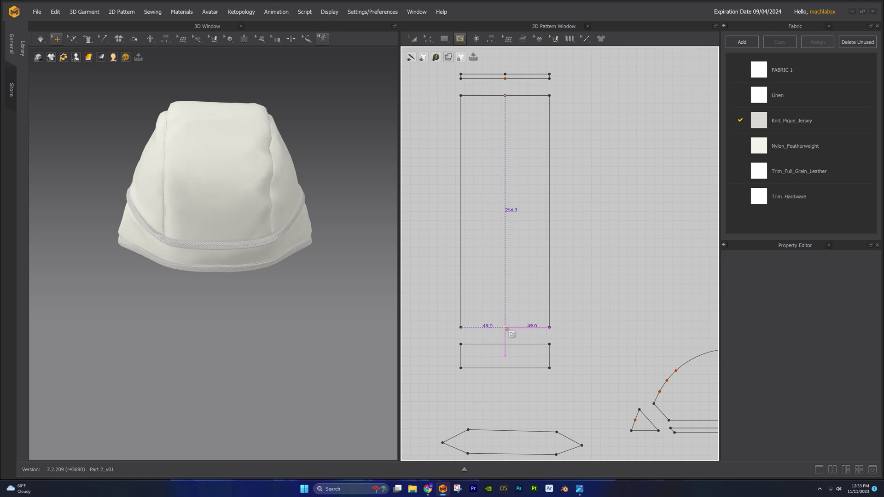
{"action": "left_click", "coordinate": [505, 327]}
Cut and sew the center panel along its new middle line
{"action": "key", "text": "z"}
{"action": "right_click", "coordinate": [505, 219]}
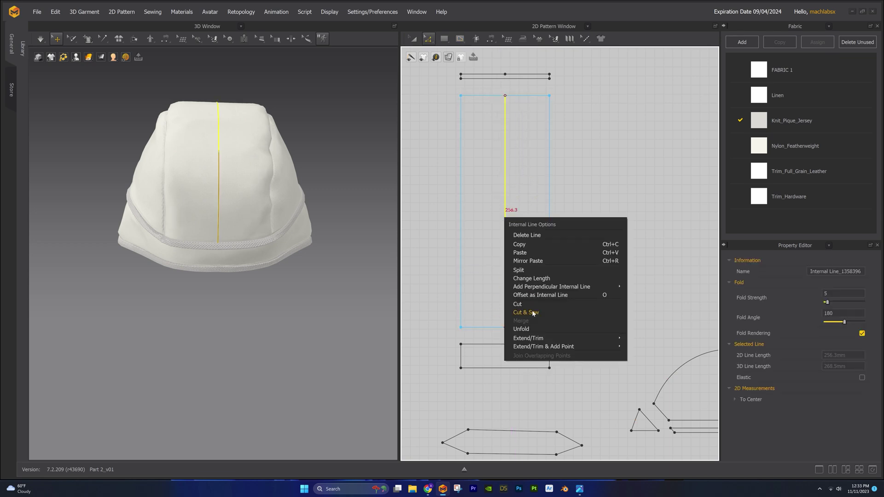
{"action": "left_click", "coordinate": [532, 313]}
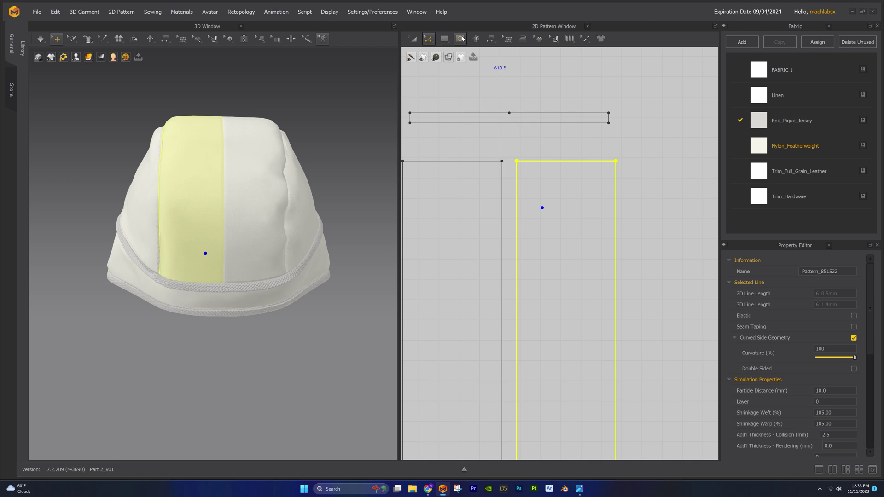
Draw an internal circle near the rear end of one center panel half and scale it to a circumference of about 27.5 mm
{"action": "left_click", "coordinate": [459, 39]}
{"action": "left_click", "coordinate": [478, 80]}
{"action": "left_click_drag", "start_coordinate": [544, 196], "coordinate": [569, 222], "text": "shift"}
{"action": "scroll", "coordinate": [347, 264], "scroll_direction": "up", "scroll_amount": 1}
{"action": "key", "text": "a"}
{"action": "scroll", "coordinate": [582, 226], "scroll_direction": "up", "scroll_amount": 2}
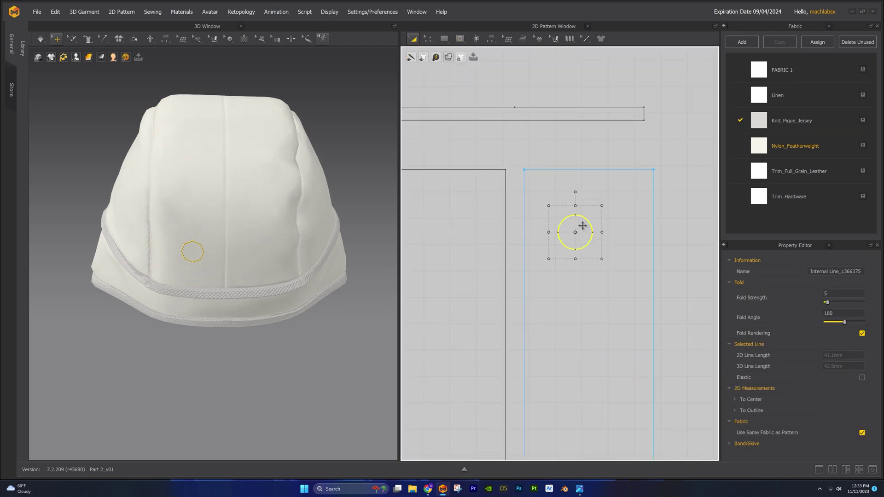
{"action": "scroll", "coordinate": [284, 286], "scroll_direction": "up", "scroll_amount": 1}
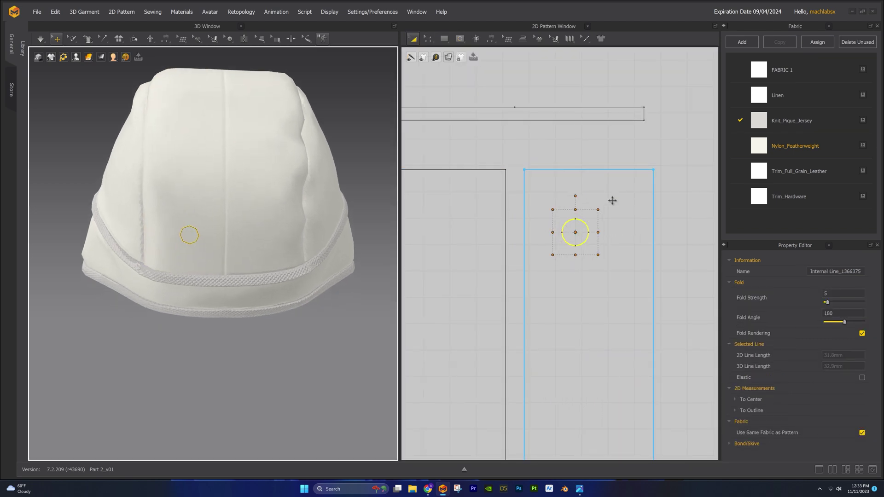
{"action": "left_click_drag", "start_coordinate": [597, 210], "coordinate": [575, 236]}
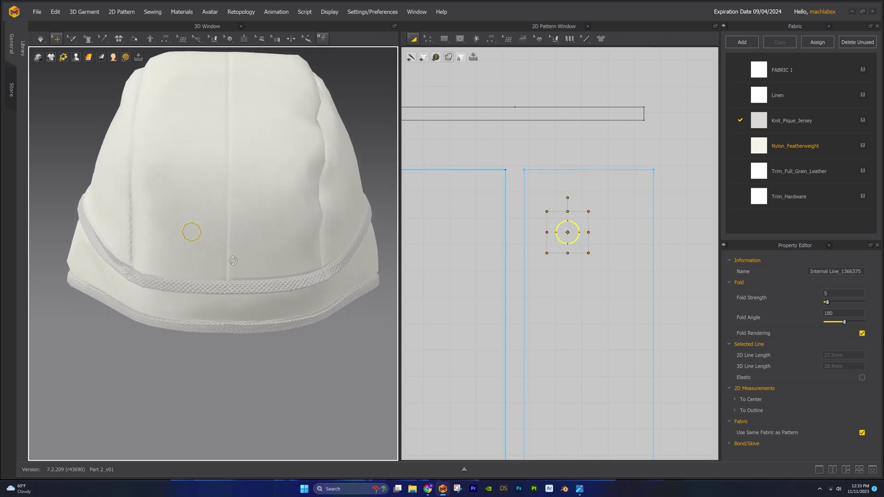
Offset the circle inward as an internal line to form the eyelet's inner ring
{"action": "key", "text": "z"}
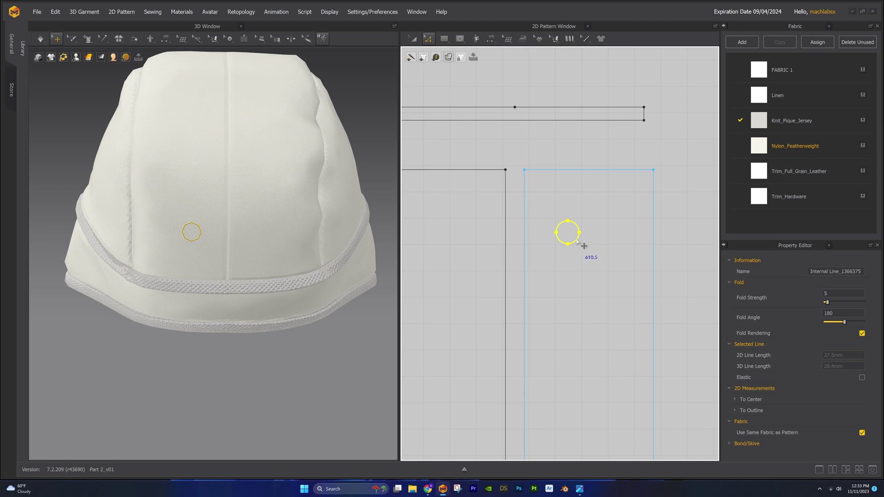
{"action": "right_click", "coordinate": [577, 241]}
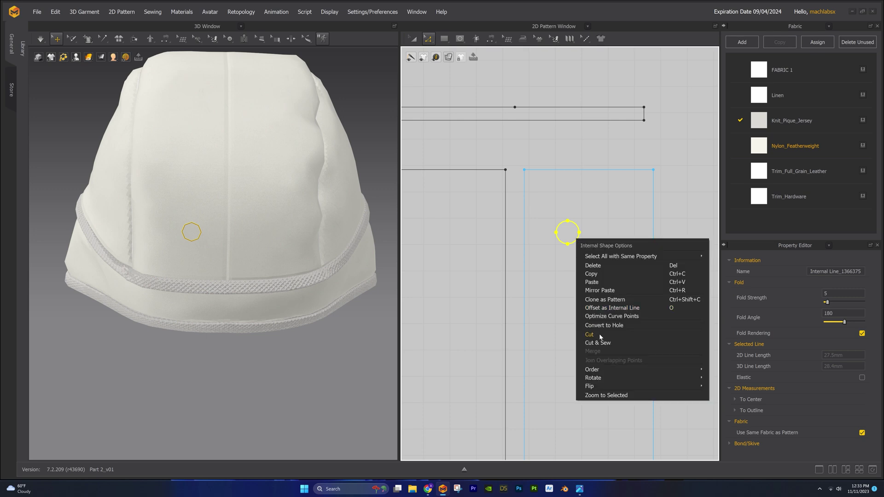
{"action": "left_click", "coordinate": [609, 308]}
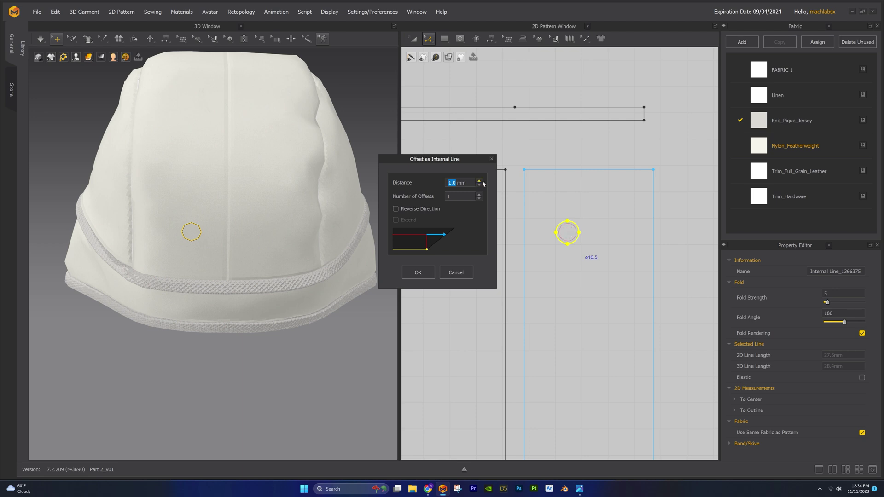
{"action": "left_click", "coordinate": [425, 275]}
{"action": "middle_click_drag", "start_coordinate": [593, 238], "coordinate": [597, 238]}
{"action": "key", "text": "a"}
{"action": "left_click_drag", "start_coordinate": [546, 214], "coordinate": [589, 247]}
{"action": "key", "text": "ctrl+z"}
{"action": "left_click", "coordinate": [586, 150]}
Copy the two concentric circles and paste them level with the originals on the other center panel half
{"action": "key", "text": "z"}
{"action": "left_click", "coordinate": [579, 241]}
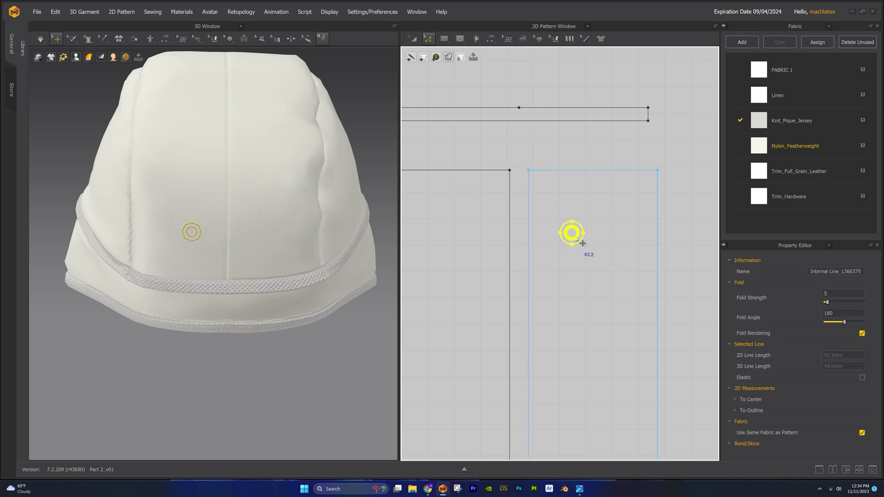
{"action": "key", "text": "ctrl+c"}
{"action": "key", "text": "ctrl+v"}
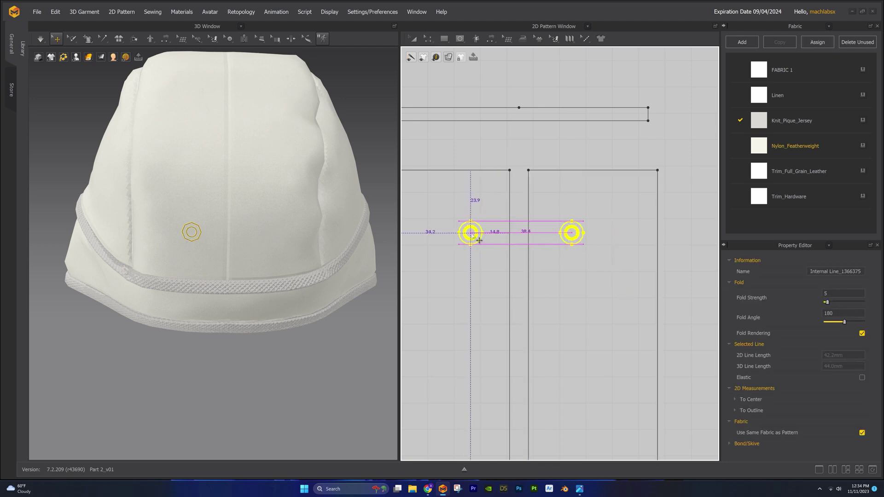
{"action": "left_click_drag", "start_coordinate": [474, 239], "coordinate": [474, 240], "text": "ctrl"}
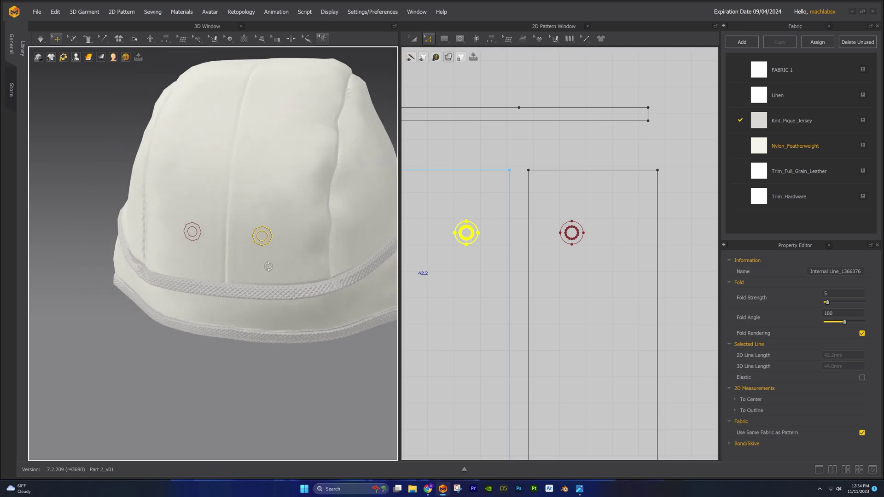
{"action": "left_click", "coordinate": [538, 142]}
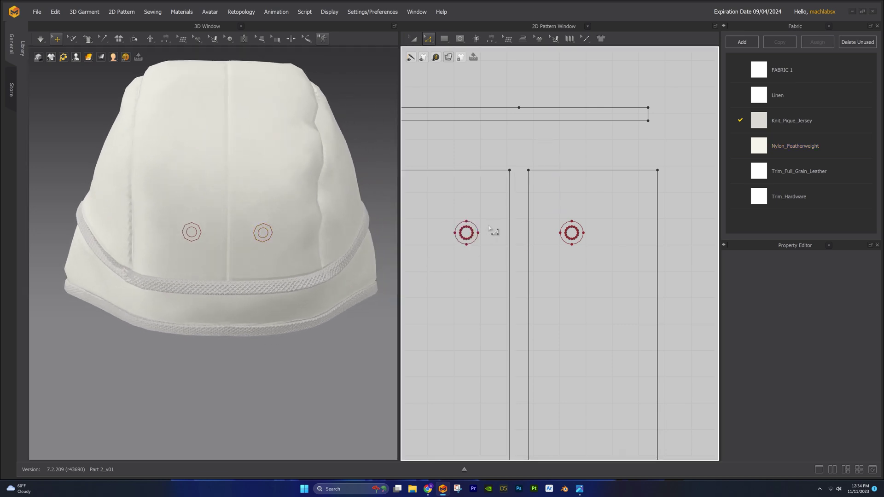
Convert the inner circle on each center panel half to a hole
{"action": "scroll", "coordinate": [495, 233], "scroll_direction": "up", "scroll_amount": 5}
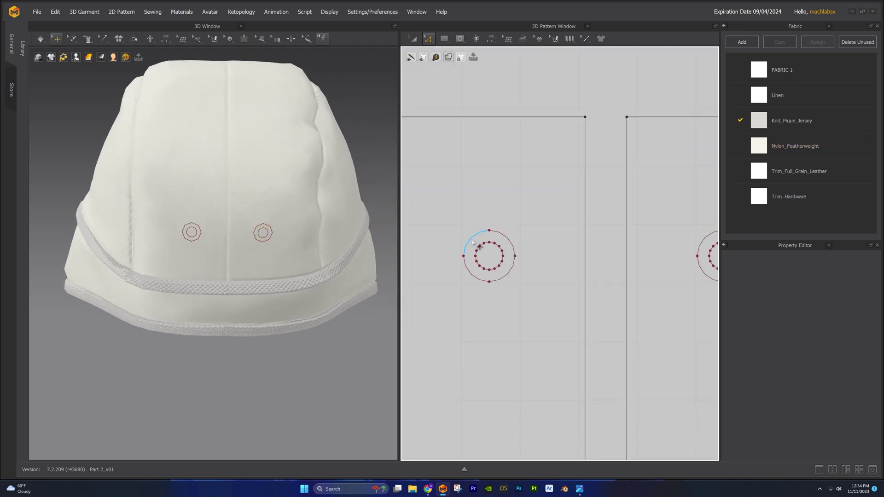
{"action": "left_click_drag", "start_coordinate": [506, 274], "coordinate": [505, 272]}
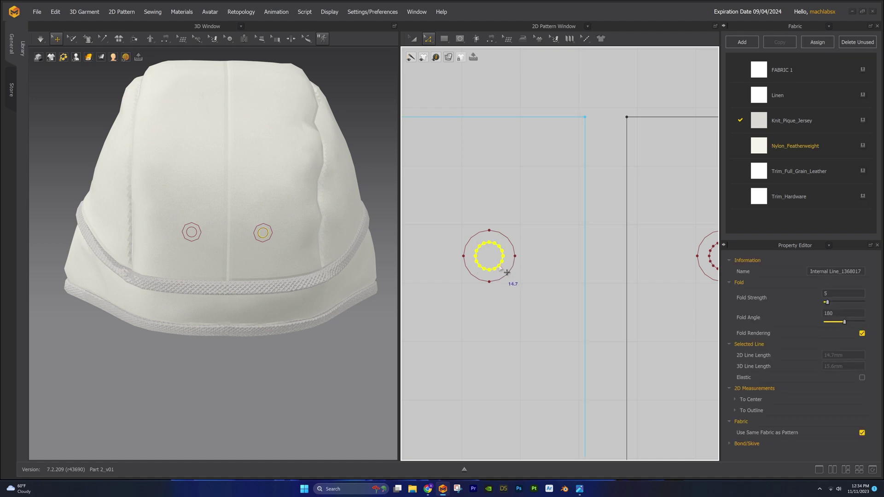
{"action": "right_click", "coordinate": [501, 268]}
{"action": "left_click", "coordinate": [520, 360]}
{"action": "scroll", "coordinate": [590, 233], "scroll_direction": "down", "scroll_amount": 4}
{"action": "scroll", "coordinate": [590, 233], "scroll_direction": "up", "scroll_amount": 5}
{"action": "left_click_drag", "start_coordinate": [583, 241], "coordinate": [613, 251]}
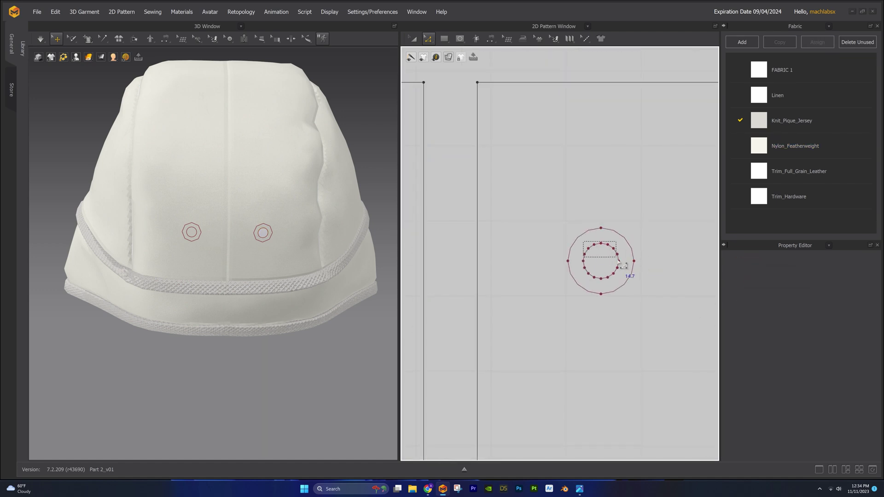
{"action": "left_click_drag", "start_coordinate": [622, 282], "coordinate": [611, 276]}
{"action": "right_click", "coordinate": [608, 278]}
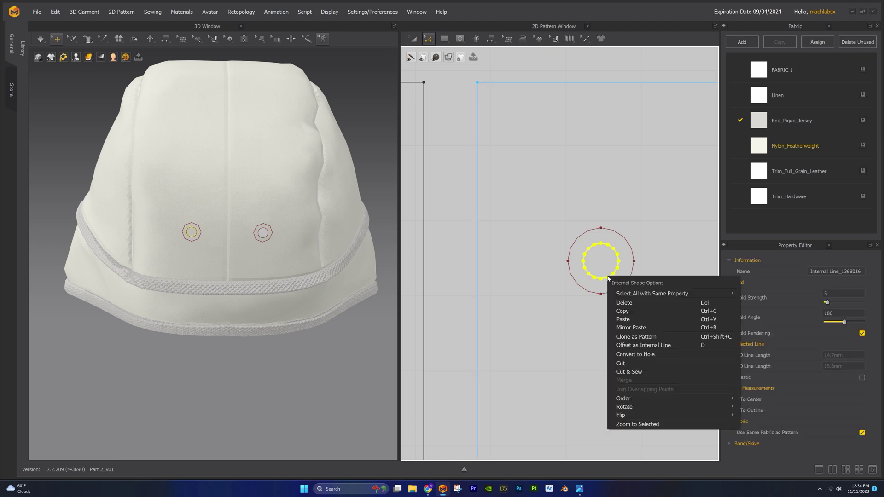
{"action": "left_click", "coordinate": [634, 355]}
Cut and sew the two outer circles so the eyelet rings become separate patterns attached to the center panel halves
{"action": "scroll", "coordinate": [612, 327], "scroll_direction": "down", "scroll_amount": 4}
{"action": "middle_click_drag", "start_coordinate": [599, 322], "coordinate": [623, 319]}
{"action": "key", "text": "a"}
{"action": "left_click", "coordinate": [520, 246]}
{"action": "middle_click_drag", "start_coordinate": [510, 248], "coordinate": [524, 242]}
{"action": "left_click", "coordinate": [616, 196]}
{"action": "left_click", "coordinate": [597, 233]}
{"action": "left_click", "coordinate": [438, 233], "text": "shift"}
{"action": "right_click", "coordinate": [437, 232]}
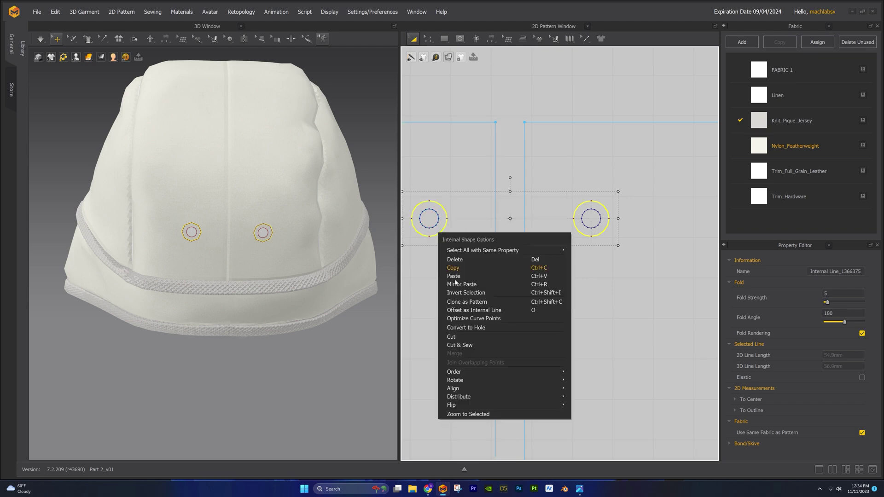
{"action": "left_click", "coordinate": [468, 345]}
{"action": "scroll", "coordinate": [550, 238], "scroll_direction": "down", "scroll_amount": 5}
Rearrange the 2D patterns so the two cut eyelet rings sit just above the center panel halves
{"action": "left_click_drag", "start_coordinate": [468, 242], "coordinate": [570, 242]}
{"action": "left_click_drag", "start_coordinate": [437, 158], "coordinate": [530, 204]}
{"action": "left_click_drag", "start_coordinate": [530, 151], "coordinate": [689, 404]}
{"action": "left_click_drag", "start_coordinate": [623, 340], "coordinate": [524, 347]}
{"action": "left_click", "coordinate": [607, 303]}
{"action": "scroll", "coordinate": [611, 305], "scroll_direction": "up", "scroll_amount": 2}
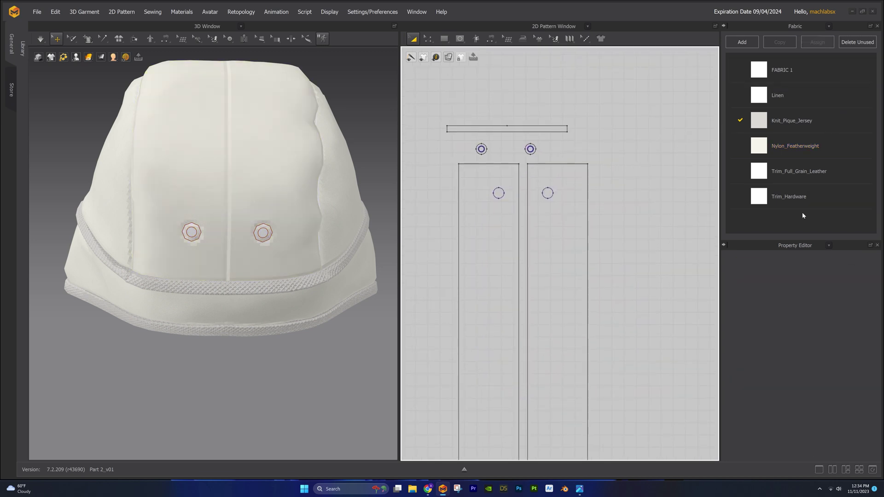
Duplicate the Trim_Hardware fabric and rename the copy "Trim_Hardware - eyelets"
{"action": "left_click", "coordinate": [819, 203]}
{"action": "left_click", "coordinate": [779, 42]}
{"action": "scroll", "coordinate": [815, 211], "scroll_direction": "down", "scroll_amount": 1}
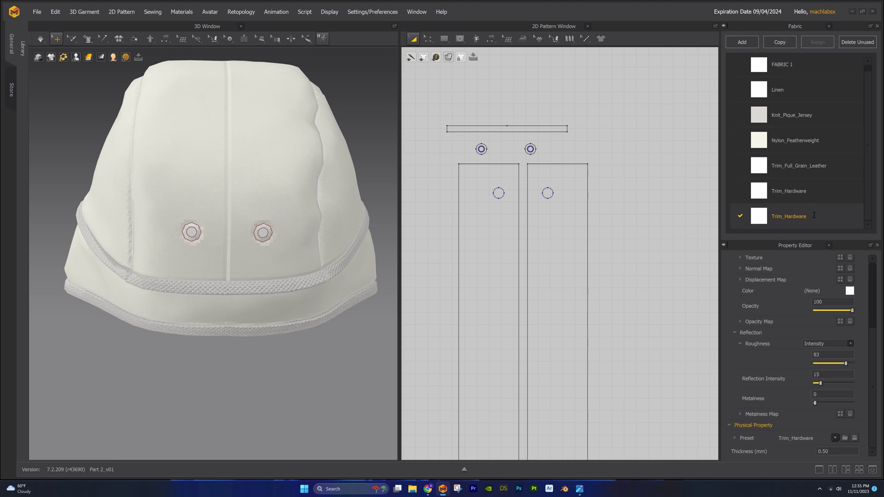
{"action": "type", "text": "s"}
{"action": "key", "text": "Return"}
Assign the Trim_Hardware - eyelets fabric to both eyelet rings and set its material type to Metal
{"action": "left_click_drag", "start_coordinate": [452, 135], "coordinate": [555, 159]}
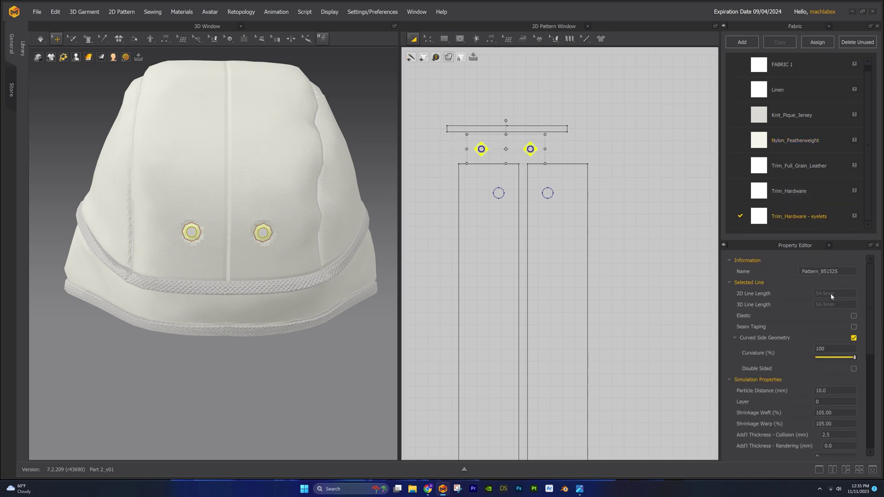
{"action": "left_click", "coordinate": [831, 224]}
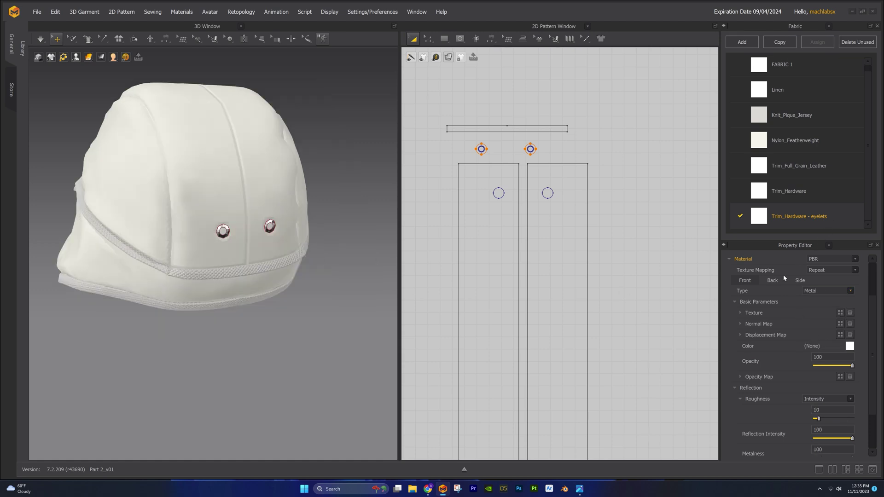
{"action": "scroll", "coordinate": [784, 333], "scroll_direction": "down", "scroll_amount": 3}
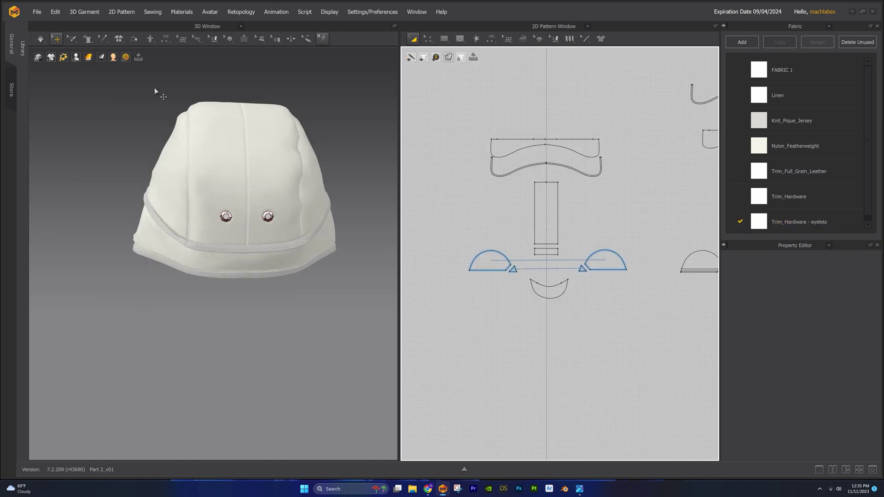
Add Cord_01.zpac from the Hardware_and_Trims library's Cords & Cord Ends folder to the scene, without loading its avatar pose and size
{"action": "left_click", "coordinate": [23, 48]}
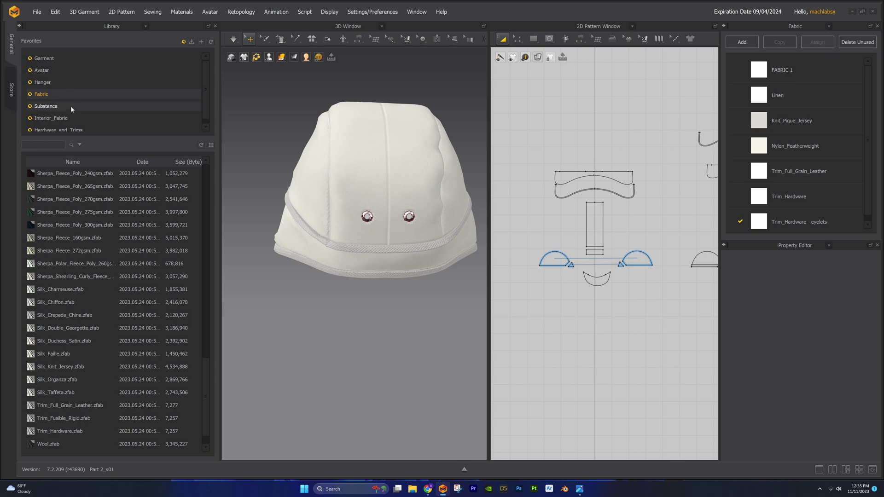
{"action": "left_click", "coordinate": [67, 129]}
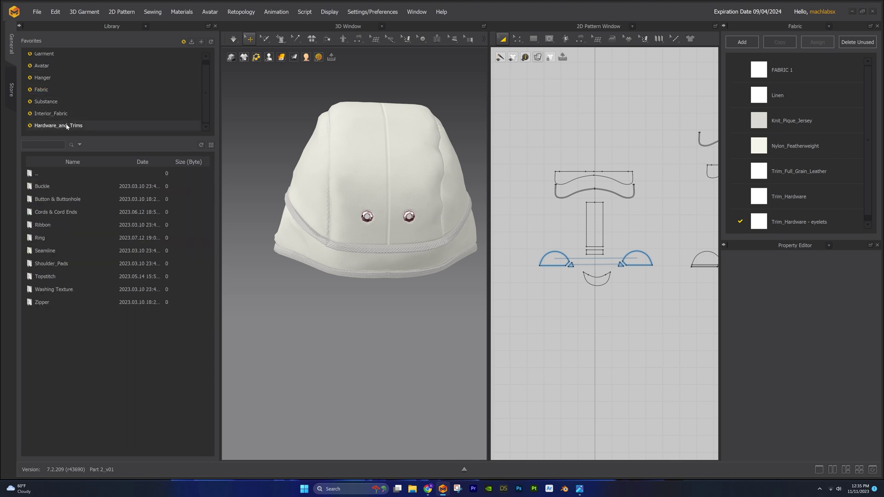
{"action": "double_click", "coordinate": [63, 214]}
{"action": "left_click", "coordinate": [64, 213]}
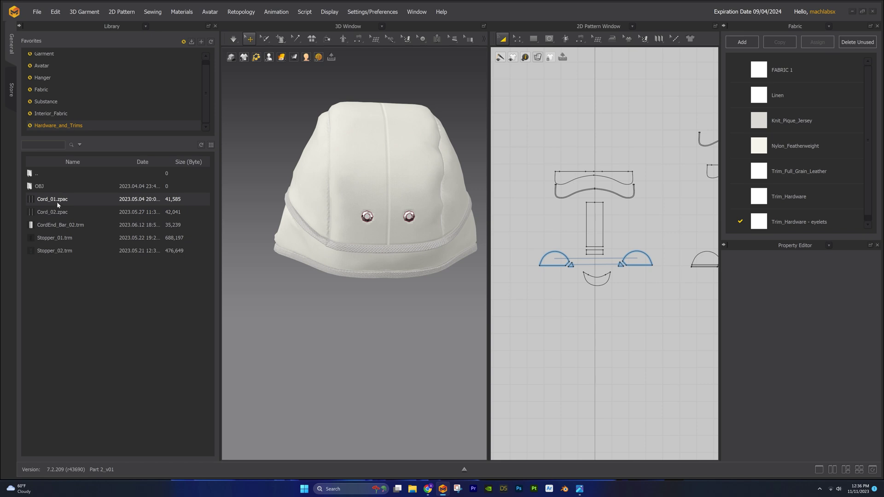
{"action": "double_click", "coordinate": [57, 201]}
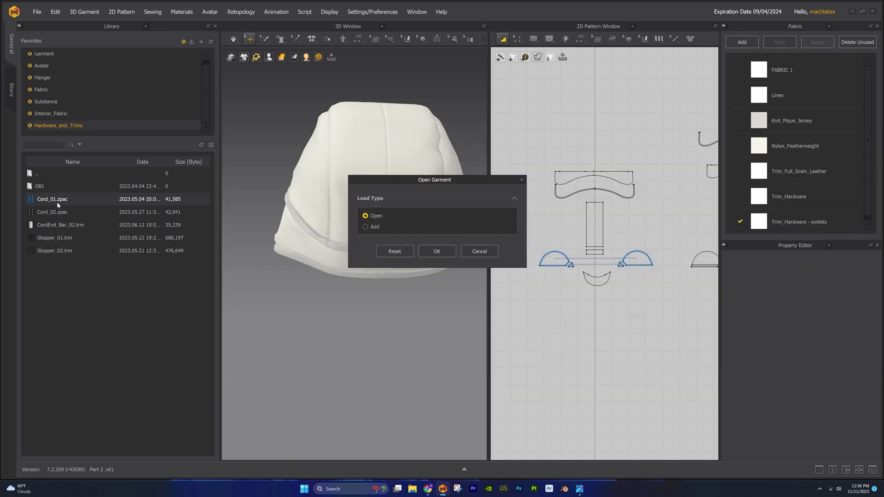
{"action": "left_click", "coordinate": [365, 227]}
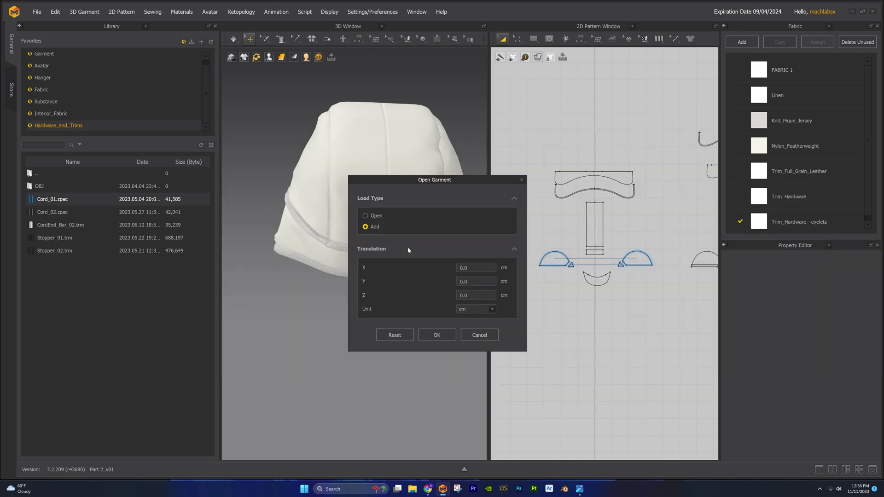
{"action": "left_click", "coordinate": [445, 336]}
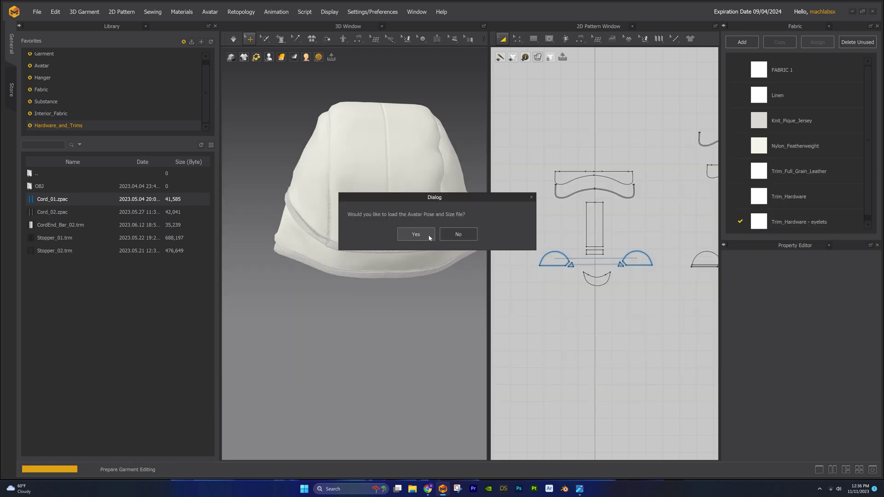
{"action": "left_click", "coordinate": [458, 234]}
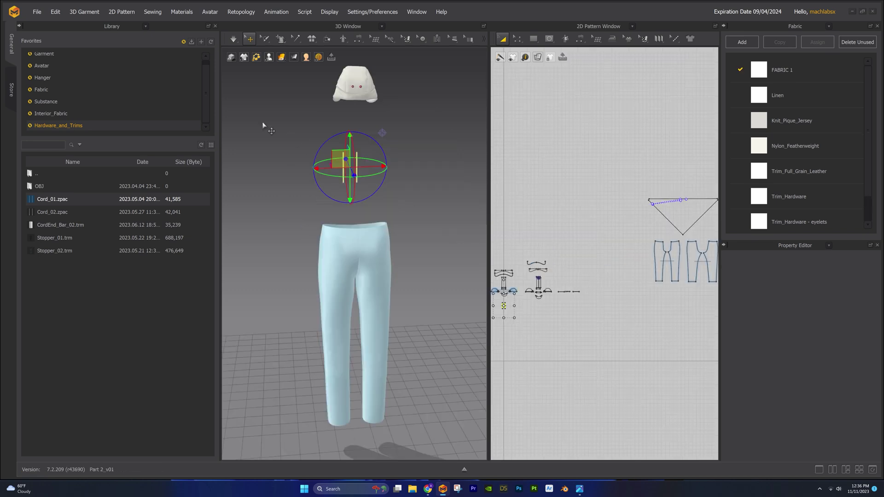
{"action": "left_click", "coordinate": [19, 26]}
Delete one of the imported cords and the cord end pieces, leaving a single plain cord
{"action": "right_click_drag", "start_coordinate": [366, 216], "coordinate": [284, 209]}
{"action": "left_click", "coordinate": [283, 210]}
{"action": "scroll", "coordinate": [290, 208], "scroll_direction": "down", "scroll_amount": 2}
{"action": "middle_click_drag", "start_coordinate": [260, 162], "coordinate": [237, 251]}
{"action": "right_click_drag", "start_coordinate": [237, 252], "coordinate": [268, 258]}
{"action": "scroll", "coordinate": [270, 255], "scroll_direction": "down", "scroll_amount": 2}
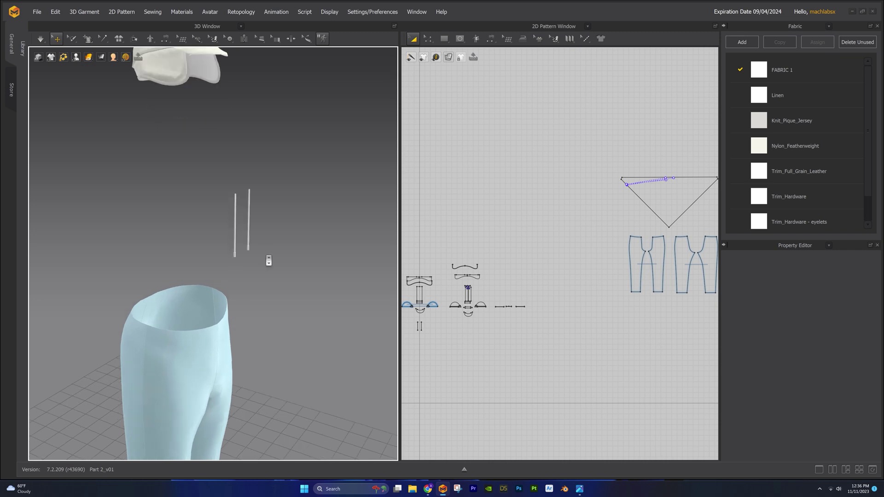
{"action": "left_click", "coordinate": [255, 220]}
{"action": "scroll", "coordinate": [324, 270], "scroll_direction": "down", "scroll_amount": 2}
{"action": "middle_click_drag", "start_coordinate": [323, 270], "coordinate": [306, 276]}
{"action": "key", "text": "Delete"}
{"action": "left_click", "coordinate": [264, 254]}
{"action": "key", "text": "Delete"}
{"action": "left_click", "coordinate": [241, 268]}
{"action": "key", "text": "Delete"}
{"action": "scroll", "coordinate": [283, 246], "scroll_direction": "up", "scroll_amount": 2}
{"action": "scroll", "coordinate": [284, 246], "scroll_direction": "down", "scroll_amount": 3}
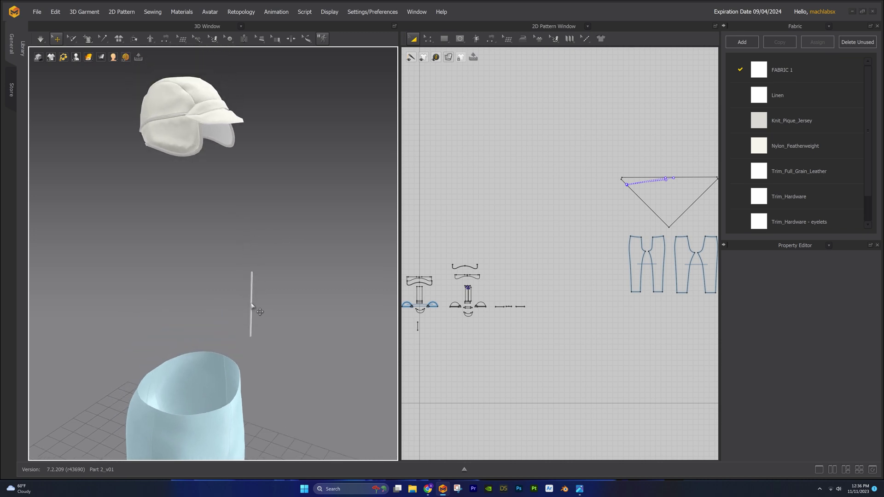
Move the remaining cord in 3D up behind the cap, close to the rear eyelets
{"action": "left_click_drag", "start_coordinate": [249, 306], "coordinate": [113, 129]}
{"action": "right_click_drag", "start_coordinate": [113, 129], "coordinate": [189, 191]}
{"action": "scroll", "coordinate": [189, 191], "scroll_direction": "down", "scroll_amount": 1}
{"action": "middle_click_drag", "start_coordinate": [276, 175], "coordinate": [281, 230]}
{"action": "left_click_drag", "start_coordinate": [288, 201], "coordinate": [208, 223]}
{"action": "right_click_drag", "start_coordinate": [208, 222], "coordinate": [209, 195]}
{"action": "scroll", "coordinate": [296, 192], "scroll_direction": "up", "scroll_amount": 3}
{"action": "scroll", "coordinate": [209, 195], "scroll_direction": "up", "scroll_amount": 1}
{"action": "middle_click_drag", "start_coordinate": [209, 195], "coordinate": [239, 325]}
{"action": "right_click_drag", "start_coordinate": [238, 325], "coordinate": [278, 325]}
{"action": "left_click_drag", "start_coordinate": [278, 325], "coordinate": [260, 378]}
{"action": "right_click_drag", "start_coordinate": [349, 290], "coordinate": [258, 244]}
{"action": "left_click_drag", "start_coordinate": [256, 240], "coordinate": [248, 242]}
{"action": "right_click_drag", "start_coordinate": [249, 241], "coordinate": [271, 250]}
Move the cord's 2D pattern up beside the inner cap's center panel
{"action": "middle_click_drag", "start_coordinate": [477, 342], "coordinate": [534, 282]}
{"action": "left_click", "coordinate": [534, 282]}
{"action": "scroll", "coordinate": [470, 249], "scroll_direction": "up", "scroll_amount": 6}
{"action": "left_click_drag", "start_coordinate": [485, 356], "coordinate": [544, 126]}
{"action": "scroll", "coordinate": [561, 124], "scroll_direction": "up", "scroll_amount": 5}
{"action": "middle_click_drag", "start_coordinate": [568, 166], "coordinate": [681, 214]}
{"action": "left_click_drag", "start_coordinate": [641, 215], "coordinate": [602, 177]}
Raise the cord toward the eyelet and shorten its pattern to an outline length of about 145 mm
{"action": "scroll", "coordinate": [299, 349], "scroll_direction": "down", "scroll_amount": 2}
{"action": "middle_click_drag", "start_coordinate": [295, 350], "coordinate": [294, 220]}
{"action": "right_click_drag", "start_coordinate": [293, 220], "coordinate": [254, 232]}
{"action": "left_click", "coordinate": [605, 226]}
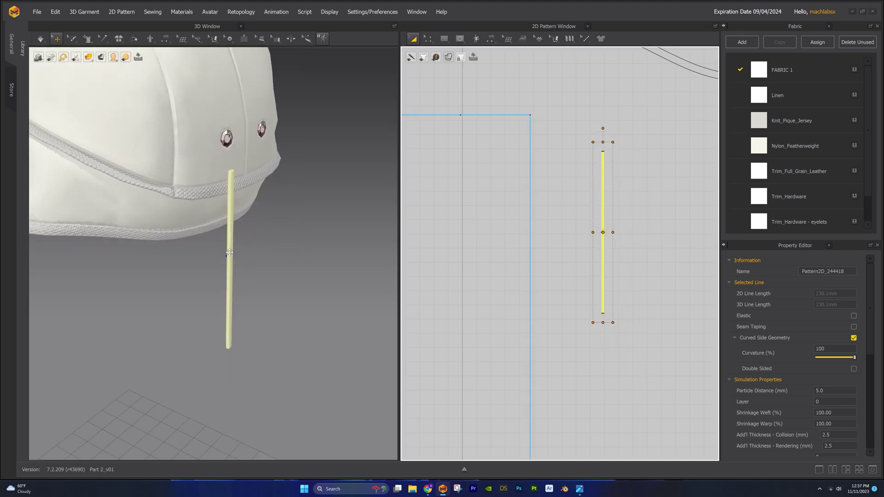
{"action": "left_click_drag", "start_coordinate": [229, 253], "coordinate": [229, 226]}
{"action": "right_click_drag", "start_coordinate": [202, 226], "coordinate": [233, 207]}
{"action": "scroll", "coordinate": [241, 171], "scroll_direction": "up", "scroll_amount": 2}
{"action": "left_click_drag", "start_coordinate": [602, 142], "coordinate": [603, 202]}
Position the shortened cord in 3D with its upper end at the center of the first eyelet
{"action": "left_click_drag", "start_coordinate": [237, 228], "coordinate": [233, 169]}
{"action": "right_click_drag", "start_coordinate": [299, 168], "coordinate": [257, 162]}
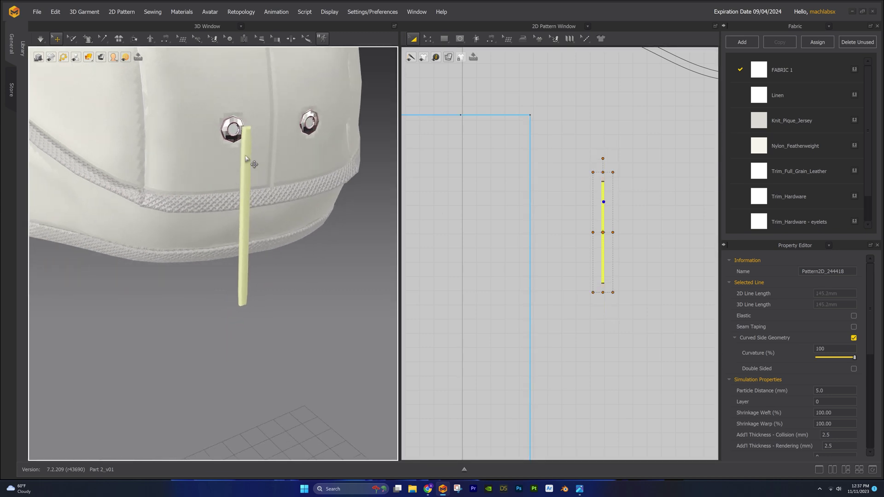
{"action": "left_click_drag", "start_coordinate": [244, 156], "coordinate": [236, 155]}
{"action": "scroll", "coordinate": [521, 201], "scroll_direction": "down", "scroll_amount": 5}
{"action": "scroll", "coordinate": [612, 192], "scroll_direction": "up", "scroll_amount": 2}
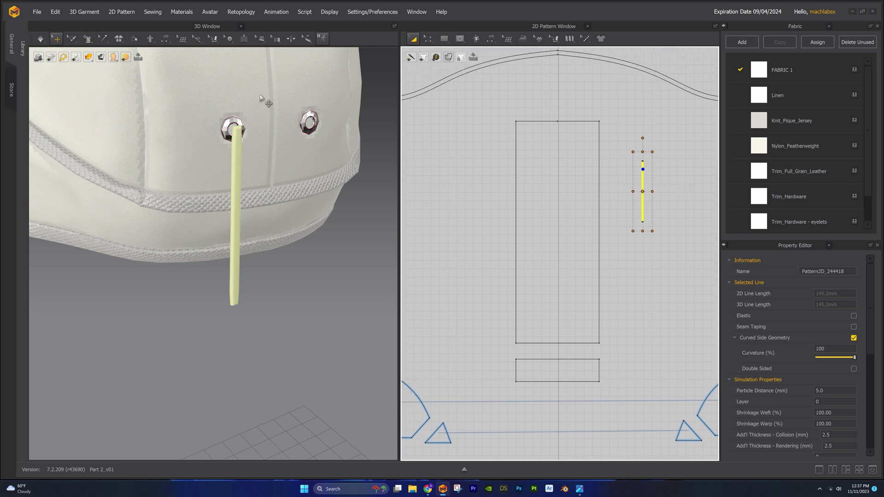
Tack the cord's upper end to the inner cap's center panel, inside the first rear eyelet
{"action": "left_click", "coordinate": [103, 39]}
{"action": "left_click", "coordinate": [107, 69]}
{"action": "scroll", "coordinate": [233, 198], "scroll_direction": "up", "scroll_amount": 2}
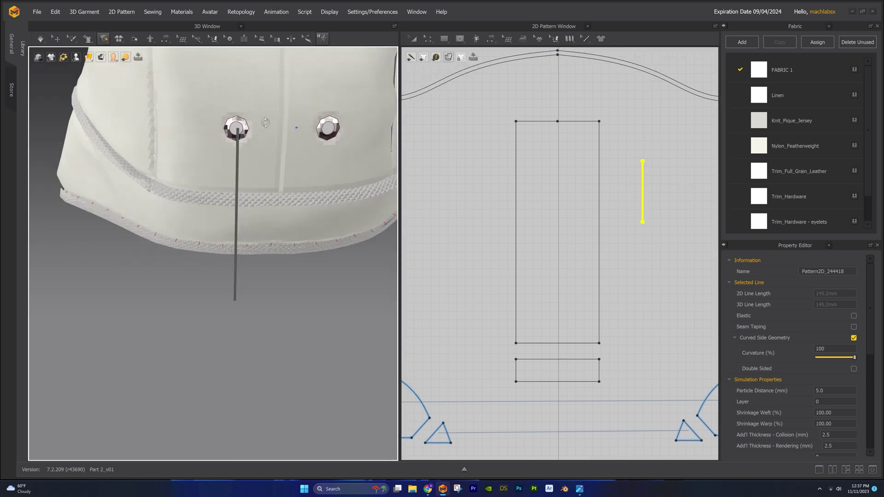
{"action": "scroll", "coordinate": [235, 203], "scroll_direction": "up", "scroll_amount": 4}
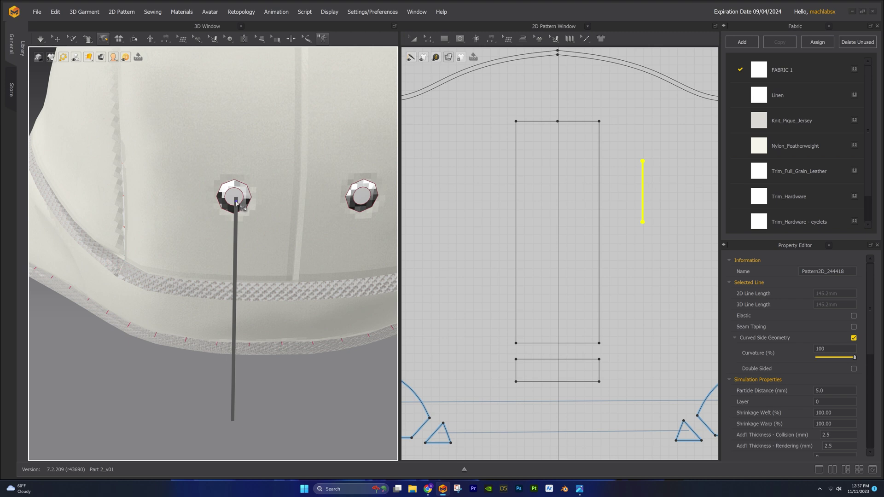
{"action": "left_click", "coordinate": [238, 199]}
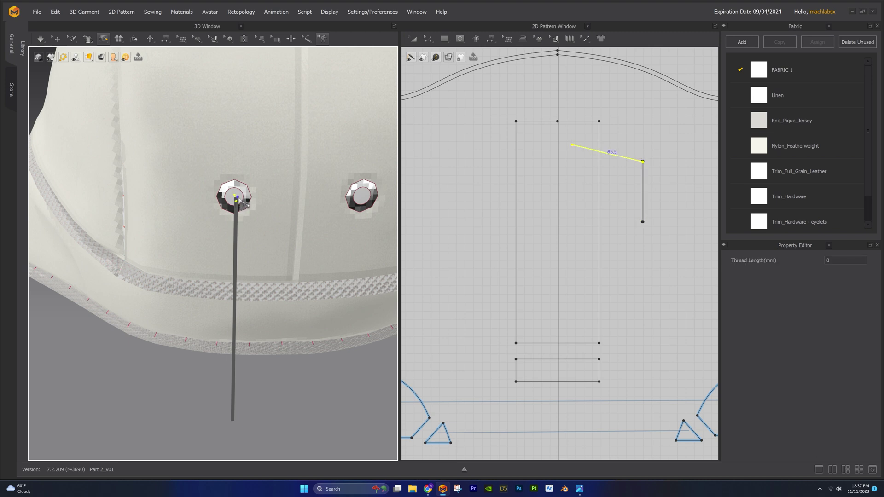
{"action": "scroll", "coordinate": [254, 225], "scroll_direction": "down", "scroll_amount": 2}
{"action": "middle_click_drag", "start_coordinate": [266, 238], "coordinate": [262, 219]}
{"action": "mouse_move", "coordinate": [262, 219]}
{"action": "right_mouse_down"}
{"action": "mouse_move", "coordinate": [234, 211]}
{"action": "mouse_move", "coordinate": [256, 212]}
{"action": "right_mouse_up"}
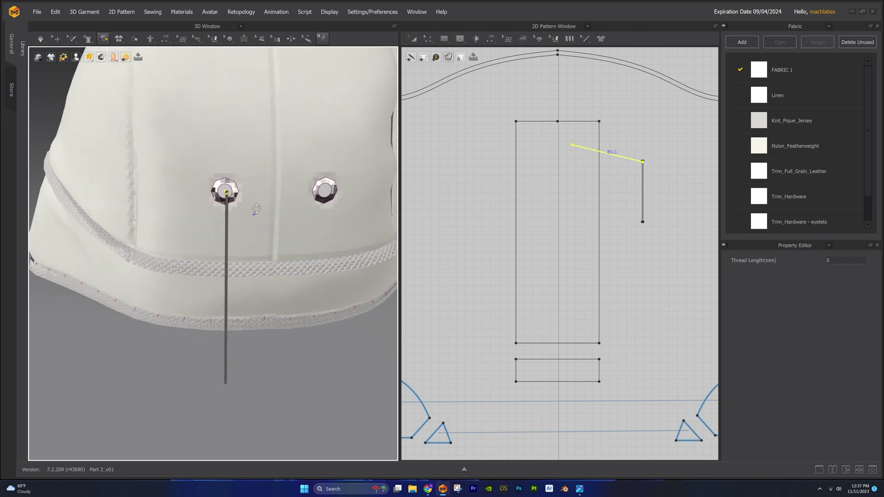
{"action": "middle_click_drag", "start_coordinate": [631, 190], "coordinate": [605, 181]}
{"action": "scroll", "coordinate": [605, 180], "scroll_direction": "up", "scroll_amount": 2}
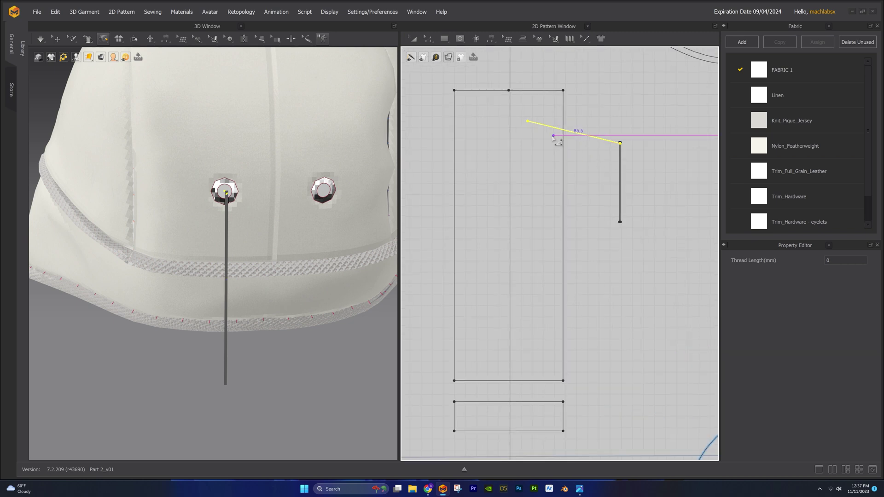
{"action": "scroll", "coordinate": [547, 147], "scroll_direction": "up", "scroll_amount": 2}
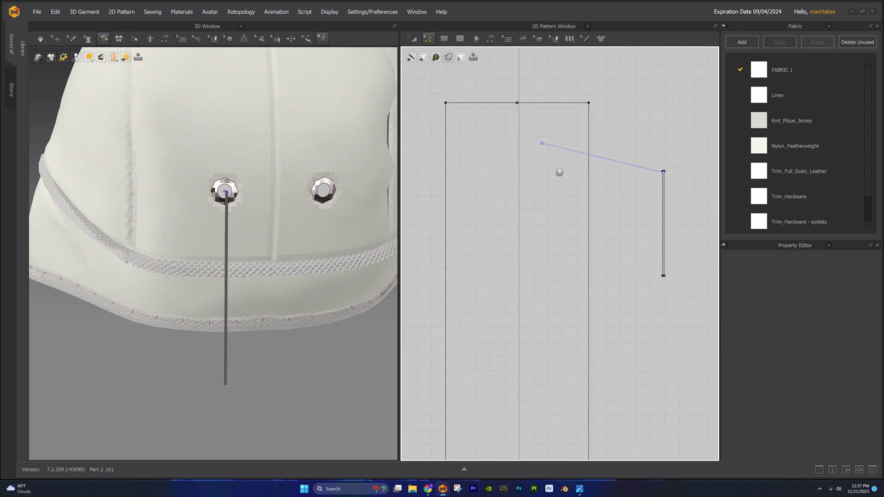
Edit the first tack so that its endpoint on the center panel sits slightly lower
{"action": "left_click", "coordinate": [103, 42]}
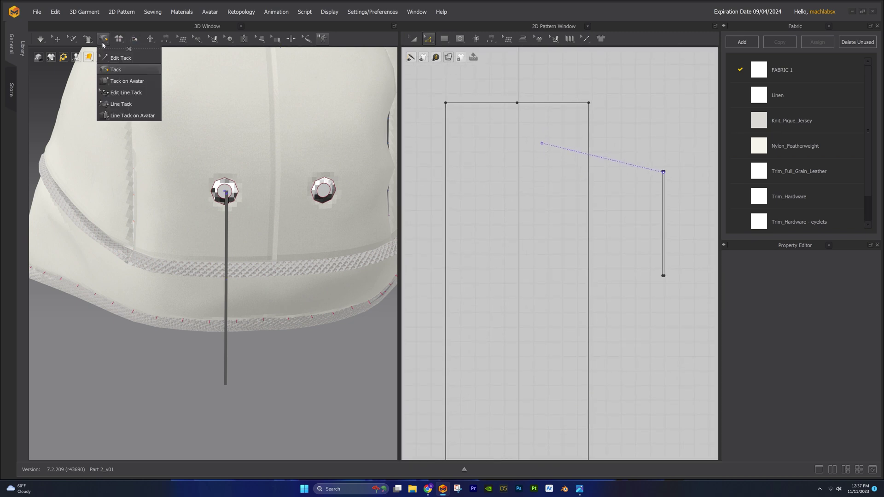
{"action": "left_click", "coordinate": [102, 59]}
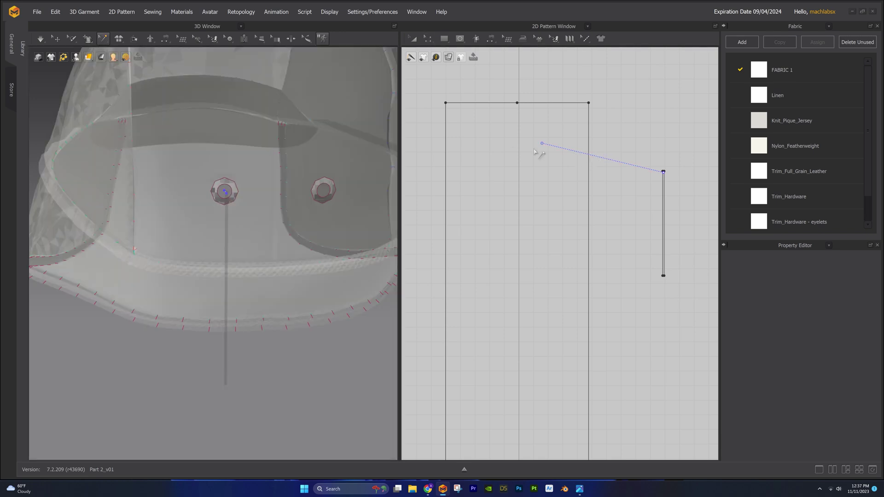
{"action": "left_click_drag", "start_coordinate": [542, 145], "coordinate": [545, 153]}
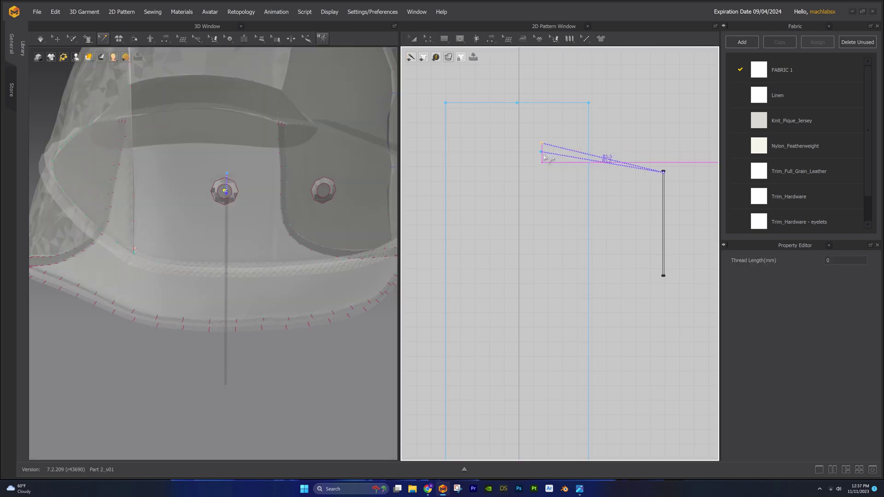
{"action": "right_click_drag", "start_coordinate": [322, 230], "coordinate": [272, 237]}
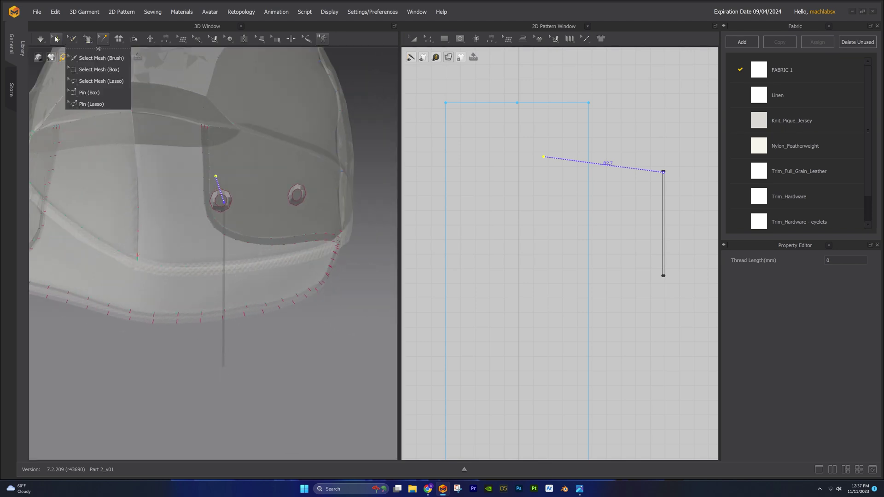
Simulate the tacked cord in 3D and tug it so that it hangs out of the first eyelet
{"action": "left_click", "coordinate": [56, 38]}
{"action": "right_click_drag", "start_coordinate": [294, 284], "coordinate": [248, 232]}
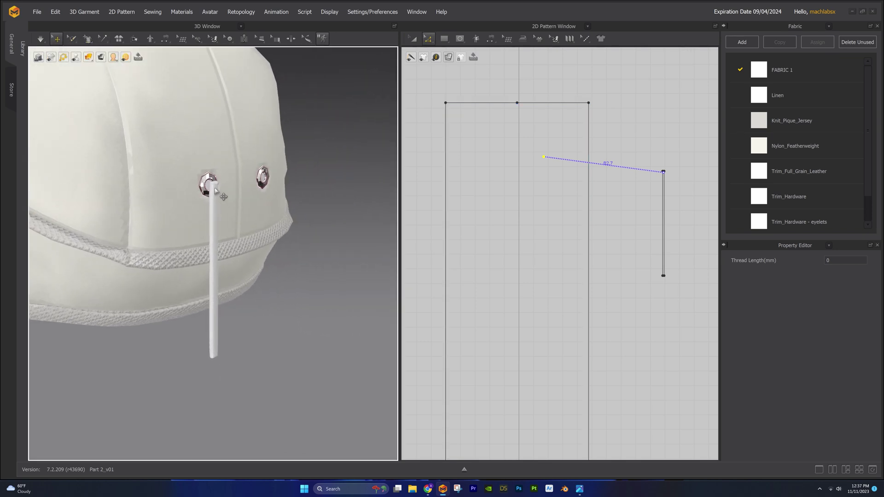
{"action": "left_click", "coordinate": [214, 190]}
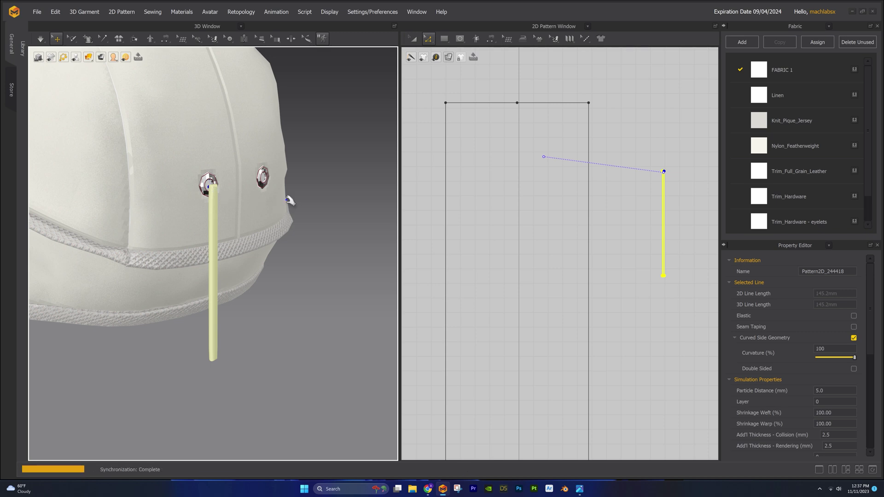
{"action": "left_click_drag", "start_coordinate": [286, 200], "coordinate": [288, 202]}
{"action": "key", "text": "space"}
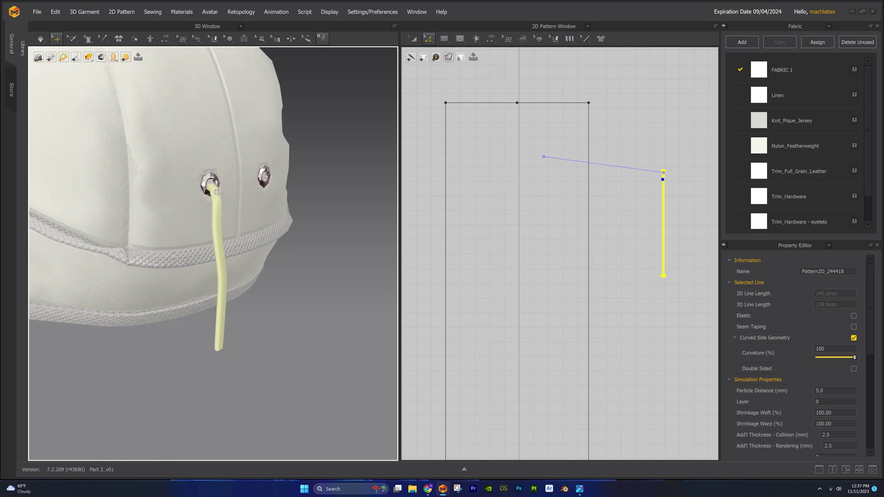
{"action": "left_click_drag", "start_coordinate": [214, 171], "coordinate": [235, 242]}
{"action": "right_click_drag", "start_coordinate": [234, 243], "coordinate": [240, 215]}
{"action": "scroll", "coordinate": [234, 234], "scroll_direction": "up", "scroll_amount": 1}
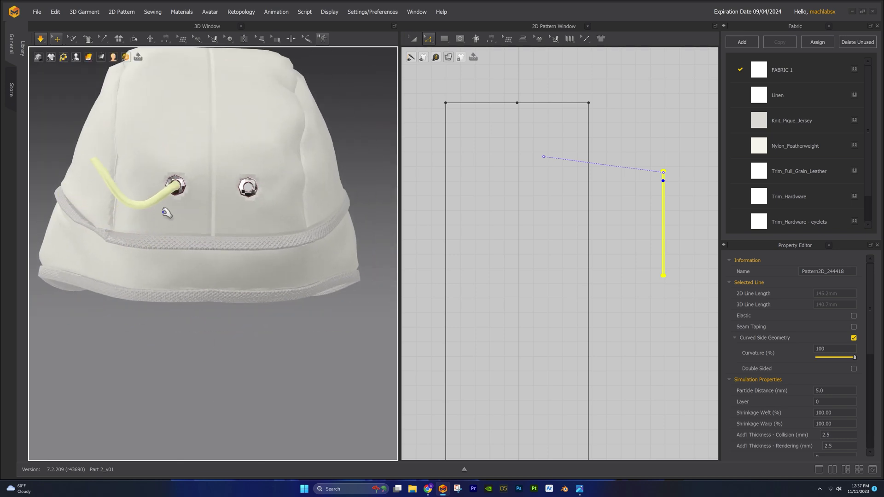
Pull the cord's free end over into the second eyelet during simulation, and stop the simulation
{"action": "left_click_drag", "start_coordinate": [255, 259], "coordinate": [256, 191]}
{"action": "right_click_drag", "start_coordinate": [256, 191], "coordinate": [265, 199]}
{"action": "left_click_drag", "start_coordinate": [266, 199], "coordinate": [215, 210]}
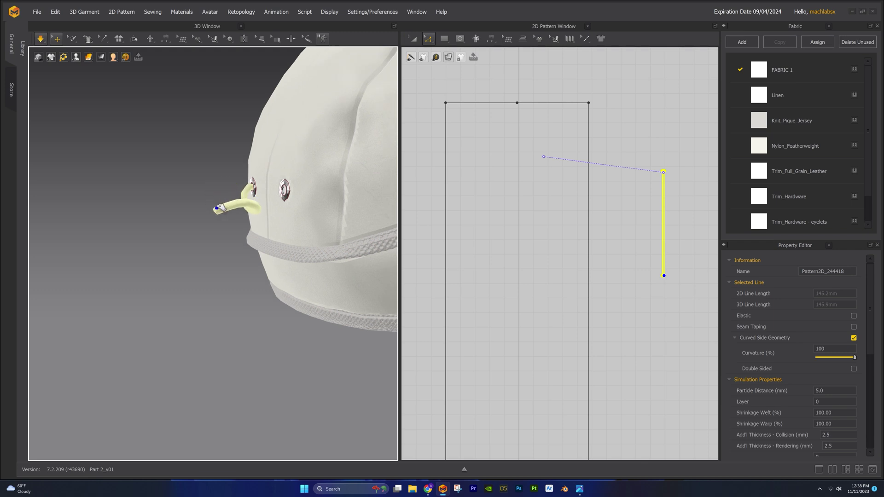
{"action": "right_click_drag", "start_coordinate": [275, 202], "coordinate": [226, 187]}
{"action": "scroll", "coordinate": [227, 186], "scroll_direction": "up", "scroll_amount": 2}
{"action": "mouse_move", "coordinate": [227, 186]}
{"action": "left_mouse_down"}
{"action": "mouse_move", "coordinate": [250, 212]}
{"action": "mouse_move", "coordinate": [235, 199]}
{"action": "left_mouse_up"}
{"action": "key", "text": "space"}
Tack the cord's free end to the inner cap's center panel, inside the second rear eyelet
{"action": "scroll", "coordinate": [386, 204], "scroll_direction": "down", "scroll_amount": 2}
{"action": "scroll", "coordinate": [640, 220], "scroll_direction": "down", "scroll_amount": 2}
{"action": "middle_click_drag", "start_coordinate": [640, 220], "coordinate": [582, 183]}
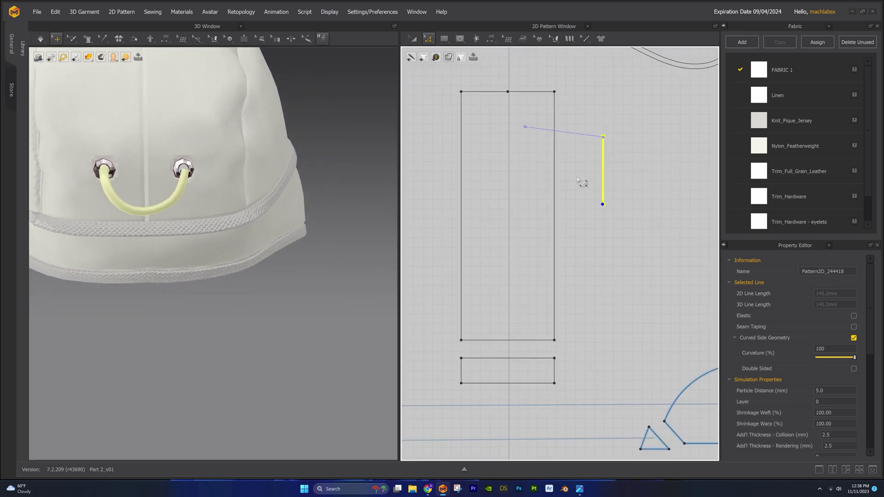
{"action": "left_click", "coordinate": [103, 39]}
{"action": "left_click", "coordinate": [116, 72]}
{"action": "scroll", "coordinate": [138, 115], "scroll_direction": "up", "scroll_amount": 2}
{"action": "scroll", "coordinate": [249, 218], "scroll_direction": "up", "scroll_amount": 2}
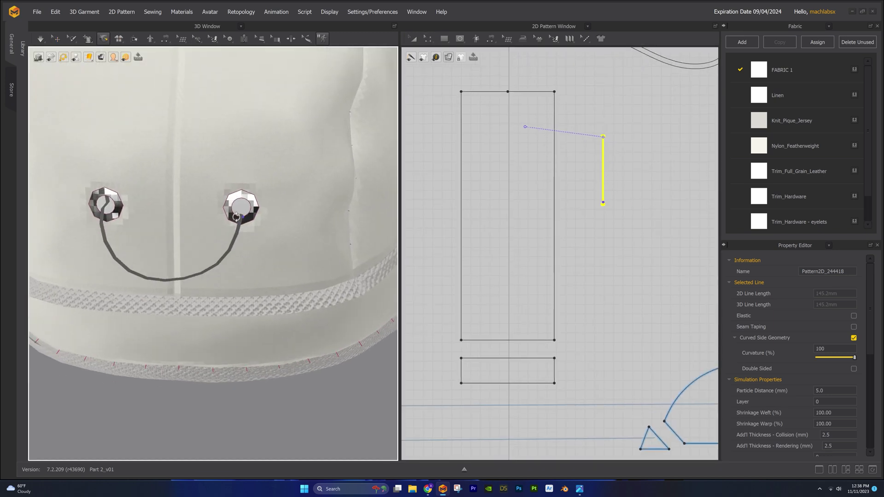
{"action": "left_click", "coordinate": [240, 216]}
{"action": "left_click", "coordinate": [244, 206]}
{"action": "right_click_drag", "start_coordinate": [271, 212], "coordinate": [297, 211]}
{"action": "scroll", "coordinate": [495, 138], "scroll_direction": "up", "scroll_amount": 5}
{"action": "middle_click_drag", "start_coordinate": [495, 137], "coordinate": [522, 195]}
{"action": "scroll", "coordinate": [522, 194], "scroll_direction": "down", "scroll_amount": 1}
{"action": "scroll", "coordinate": [229, 92], "scroll_direction": "down", "scroll_amount": 2}
Simulate the cord with both ends tacked at the eyelets
{"action": "key", "text": "q"}
{"action": "right_click_drag", "start_coordinate": [272, 194], "coordinate": [242, 273]}
{"action": "scroll", "coordinate": [292, 277], "scroll_direction": "down", "scroll_amount": 2}
{"action": "key", "text": "space"}
{"action": "scroll", "coordinate": [474, 129], "scroll_direction": "down", "scroll_amount": 4}
{"action": "scroll", "coordinate": [582, 181], "scroll_direction": "up", "scroll_amount": 3}
{"action": "middle_click_drag", "start_coordinate": [582, 181], "coordinate": [603, 209]}
{"action": "key", "text": "Escape"}
Lengthen the cord's 2D pattern to an outline length of about 166 mm and simulate it
{"action": "left_click", "coordinate": [636, 206]}
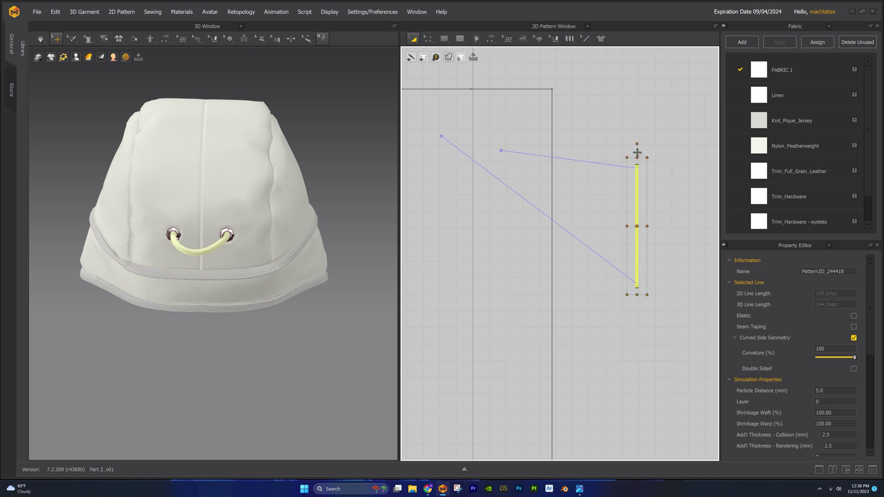
{"action": "left_click_drag", "start_coordinate": [636, 140], "coordinate": [636, 142]}
{"action": "mouse_move", "coordinate": [204, 248]}
{"action": "right_mouse_down"}
{"action": "mouse_move", "coordinate": [220, 236]}
{"action": "mouse_move", "coordinate": [203, 232]}
{"action": "mouse_move", "coordinate": [281, 250]}
{"action": "mouse_move", "coordinate": [205, 237]}
{"action": "right_mouse_up"}
{"action": "key", "text": "space"}
{"action": "key", "text": "space"}
Move the second tack's endpoint lower on the center panel and simulate the cord again
{"action": "middle_click_drag", "start_coordinate": [441, 137], "coordinate": [495, 118]}
{"action": "left_click", "coordinate": [110, 58]}
{"action": "right_click_drag", "start_coordinate": [226, 207], "coordinate": [148, 211]}
{"action": "scroll", "coordinate": [459, 81], "scroll_direction": "down", "scroll_amount": 3}
{"action": "left_click_drag", "start_coordinate": [520, 142], "coordinate": [519, 165]}
{"action": "right_click_drag", "start_coordinate": [170, 304], "coordinate": [219, 299]}
{"action": "key", "text": "space"}
{"action": "right_click_drag", "start_coordinate": [223, 236], "coordinate": [216, 238]}
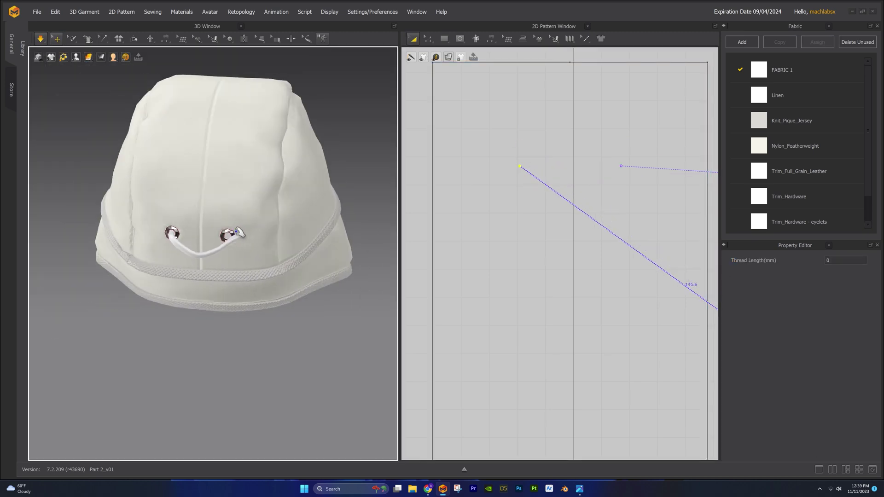
Tug the simulated cord downward so that it forms a loop between the two eyelets
{"action": "left_click", "coordinate": [228, 241]}
{"action": "scroll", "coordinate": [234, 238], "scroll_direction": "up", "scroll_amount": 3}
{"action": "left_click_drag", "start_coordinate": [236, 238], "coordinate": [241, 269]}
{"action": "right_click_drag", "start_coordinate": [242, 269], "coordinate": [260, 270]}
{"action": "middle_click_drag", "start_coordinate": [261, 270], "coordinate": [253, 239]}
{"action": "left_click_drag", "start_coordinate": [233, 225], "coordinate": [236, 279]}
{"action": "right_click_drag", "start_coordinate": [237, 279], "coordinate": [260, 265]}
{"action": "scroll", "coordinate": [258, 258], "scroll_direction": "down", "scroll_amount": 3}
{"action": "scroll", "coordinate": [259, 266], "scroll_direction": "up", "scroll_amount": 2}
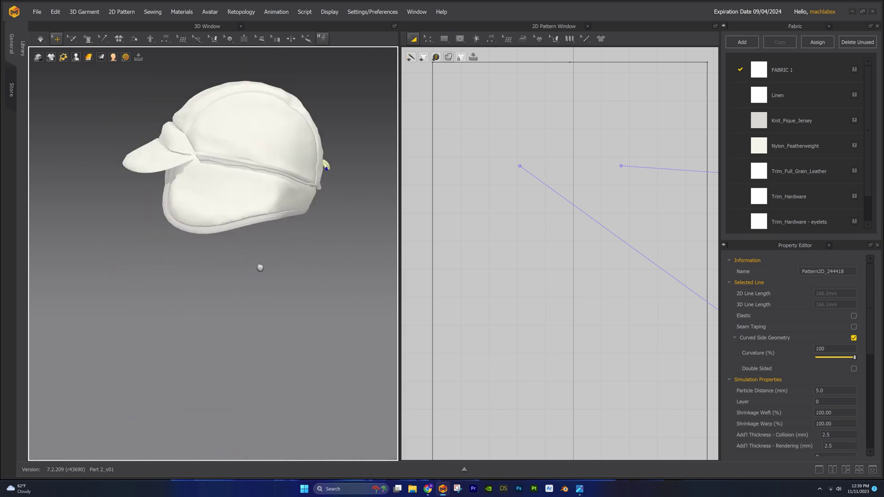
Copy the Knit_Pique_Jersey fabric and name the copy Knit_Pique_Jersey - Strap
{"action": "middle_click_drag", "start_coordinate": [550, 257], "coordinate": [532, 261]}
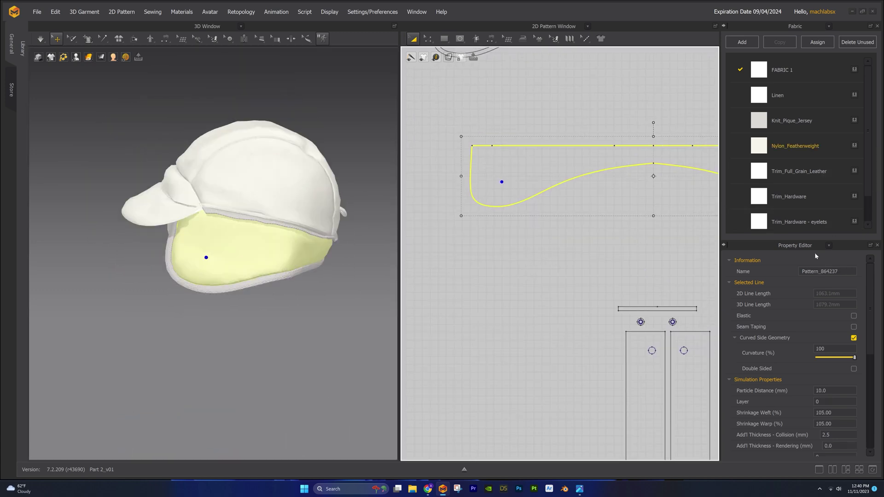
{"action": "left_click_drag", "start_coordinate": [830, 239], "coordinate": [830, 335]}
{"action": "left_click", "coordinate": [837, 117]}
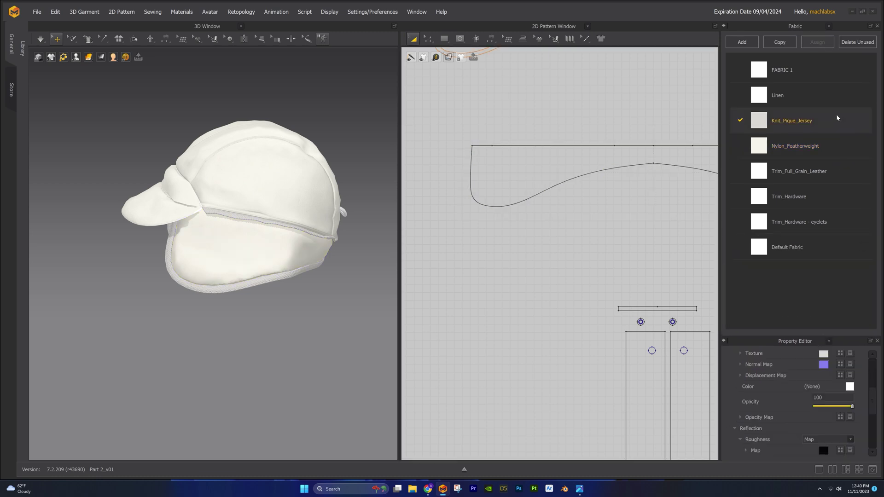
{"action": "left_click", "coordinate": [785, 43]}
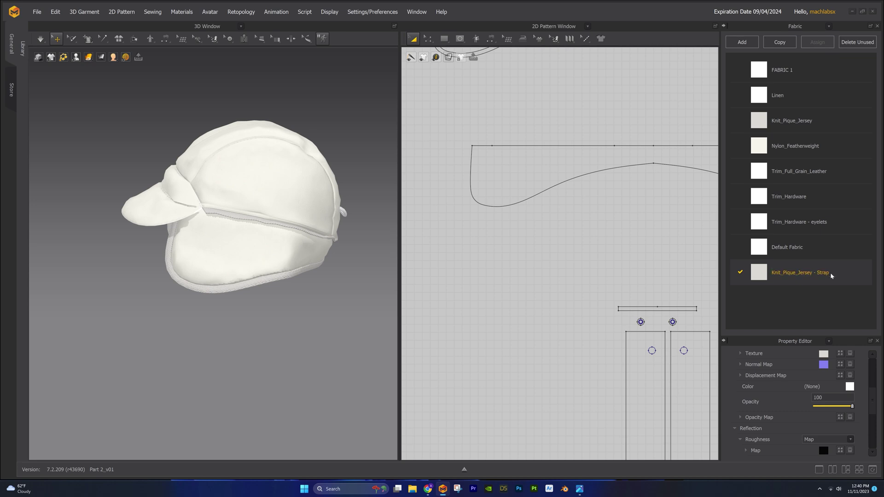
Draw a rectangular strap pattern about 19 mm wide and 69 mm tall beside the ear flap pattern
{"action": "left_click", "coordinate": [450, 40]}
{"action": "left_click", "coordinate": [464, 69]}
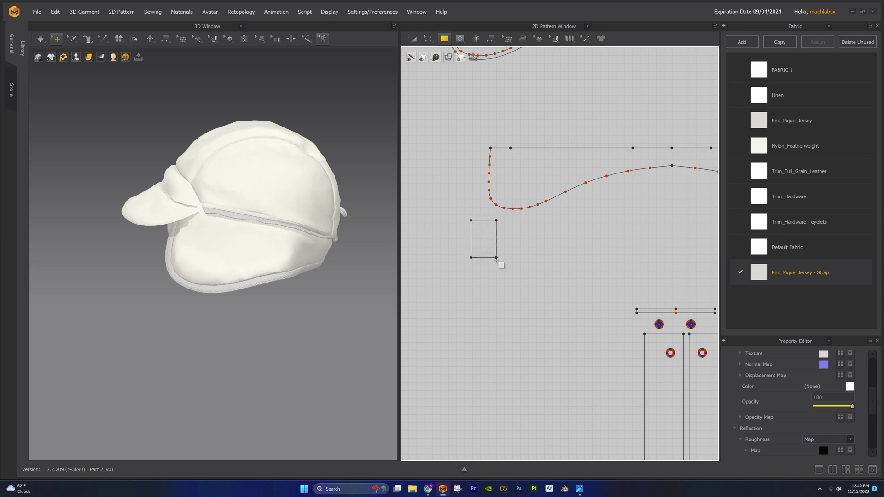
{"action": "left_click_drag", "start_coordinate": [494, 273], "coordinate": [495, 275]}
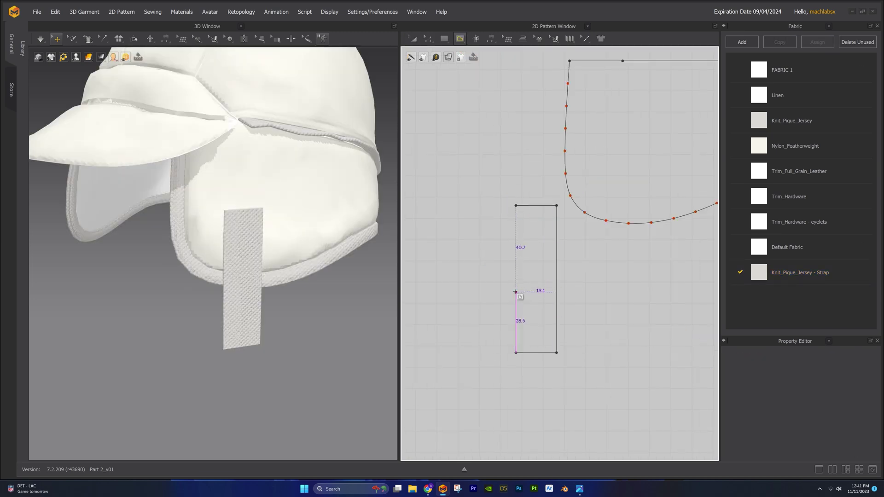
Add a horizontal internal line slightly below the strap's middle and use Cut & Sew to split the strap there
{"action": "left_click", "coordinate": [555, 287]}
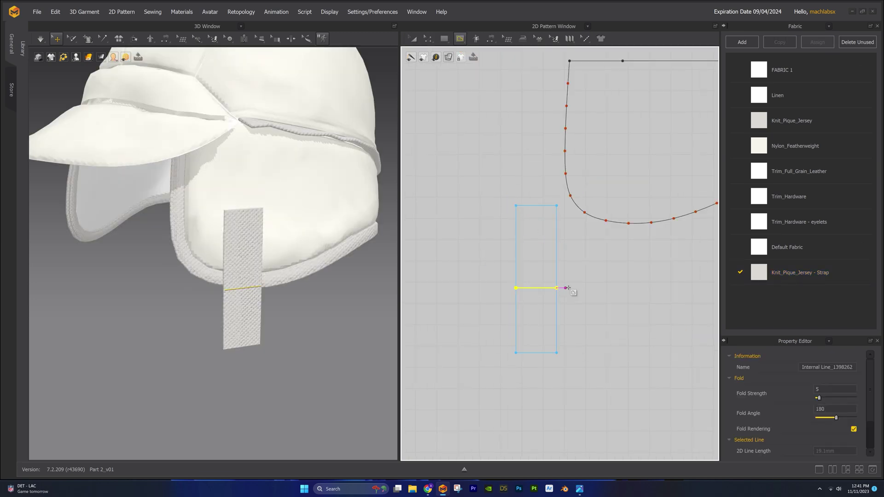
{"action": "right_click", "coordinate": [529, 289]}
{"action": "left_click", "coordinate": [552, 365]}
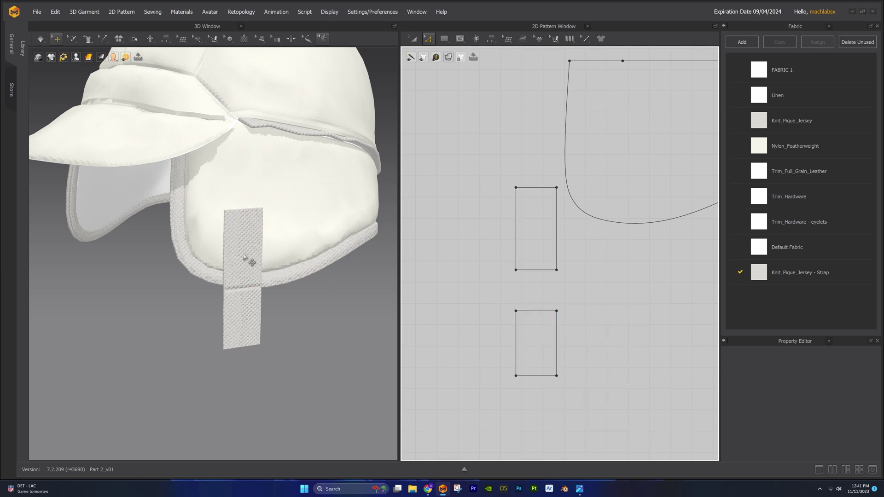
Clone the upper strap piece as an internal shape near the front lower corner of the ear flap pattern
{"action": "scroll", "coordinate": [572, 282], "scroll_direction": "down", "scroll_amount": 3}
{"action": "key", "text": "a"}
{"action": "left_click", "coordinate": [516, 227]}
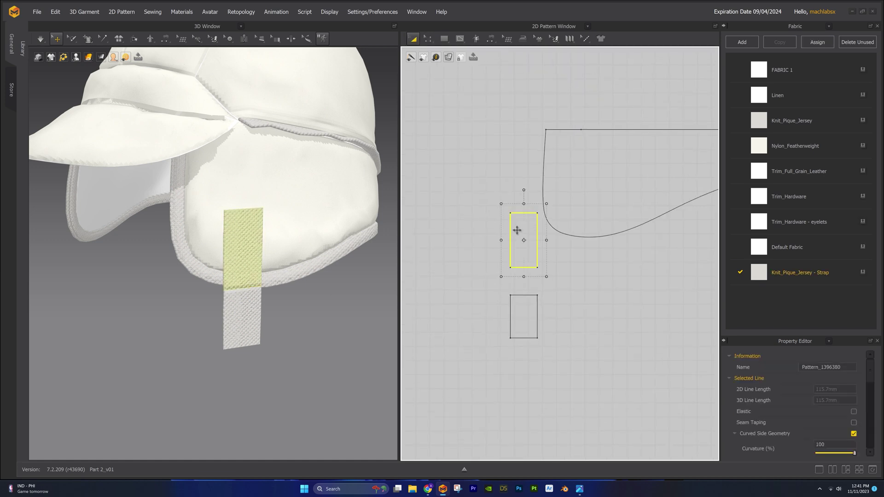
{"action": "right_click", "coordinate": [517, 231]}
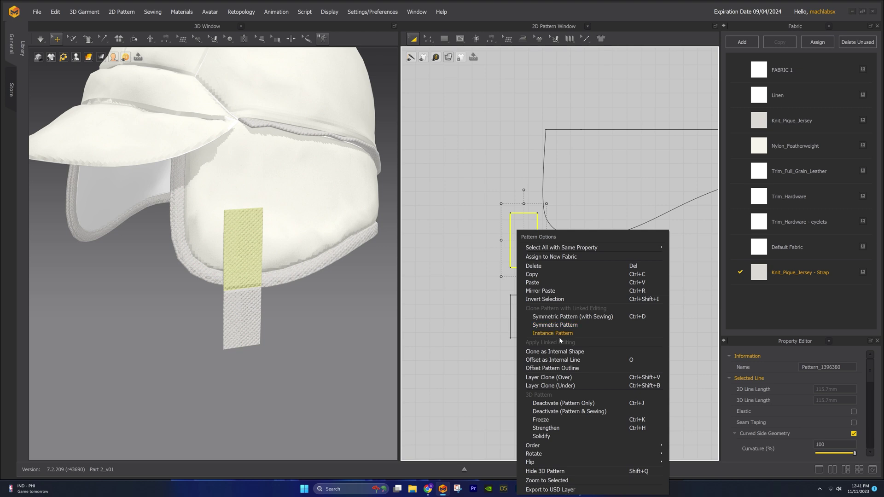
{"action": "left_click", "coordinate": [568, 352]}
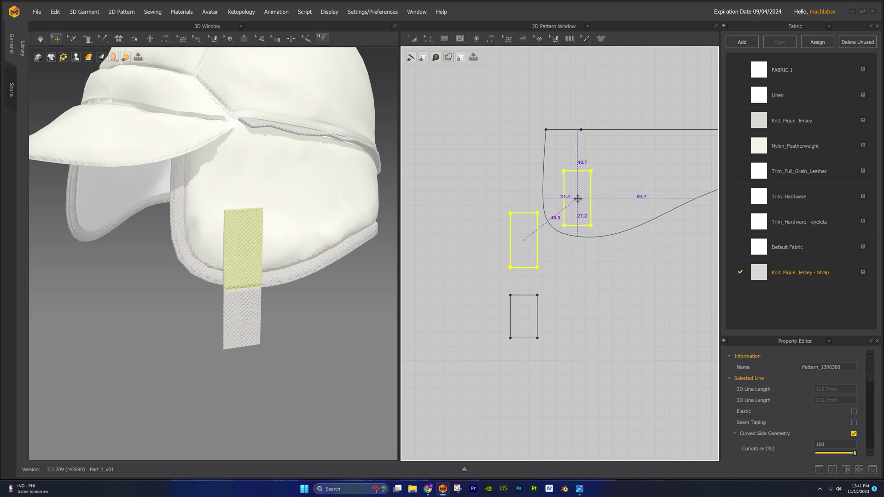
{"action": "left_click", "coordinate": [577, 201]}
Lower the top edges of the upper strap piece and its internal shape, shortening both to about 30 mm
{"action": "right_click_drag", "start_coordinate": [218, 272], "coordinate": [302, 249]}
{"action": "left_click", "coordinate": [219, 256]}
{"action": "key", "text": "z"}
{"action": "left_click", "coordinate": [529, 213]}
{"action": "left_click_drag", "start_coordinate": [578, 171], "coordinate": [581, 189], "text": "shift"}
{"action": "right_click_drag", "start_coordinate": [332, 262], "coordinate": [243, 282]}
{"action": "left_click_drag", "start_coordinate": [525, 234], "coordinate": [523, 227]}
{"action": "mouse_move", "coordinate": [270, 299]}
{"action": "right_mouse_down"}
{"action": "mouse_move", "coordinate": [292, 303]}
{"action": "mouse_move", "coordinate": [281, 301]}
{"action": "right_mouse_up"}
Sew the whole outline of the upper strap piece to the internal shape on the ear flap and simulate
{"action": "left_click", "coordinate": [478, 274]}
{"action": "key", "text": "m"}
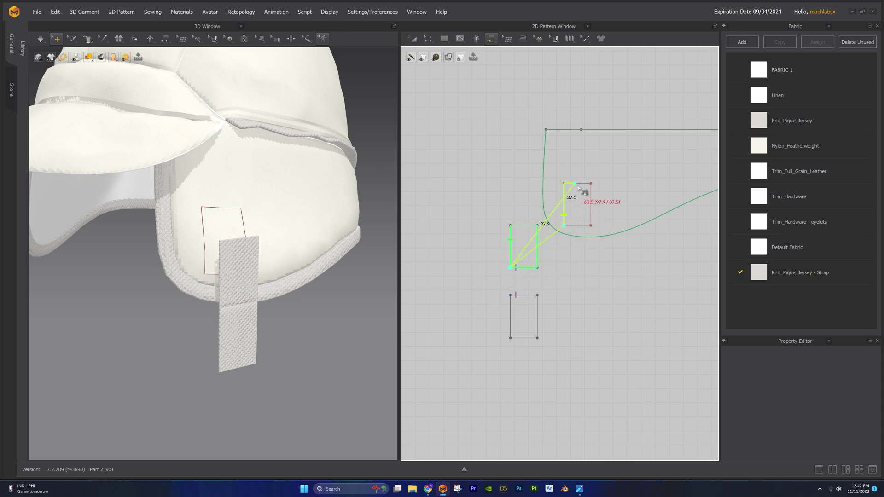
{"action": "left_click", "coordinate": [562, 225]}
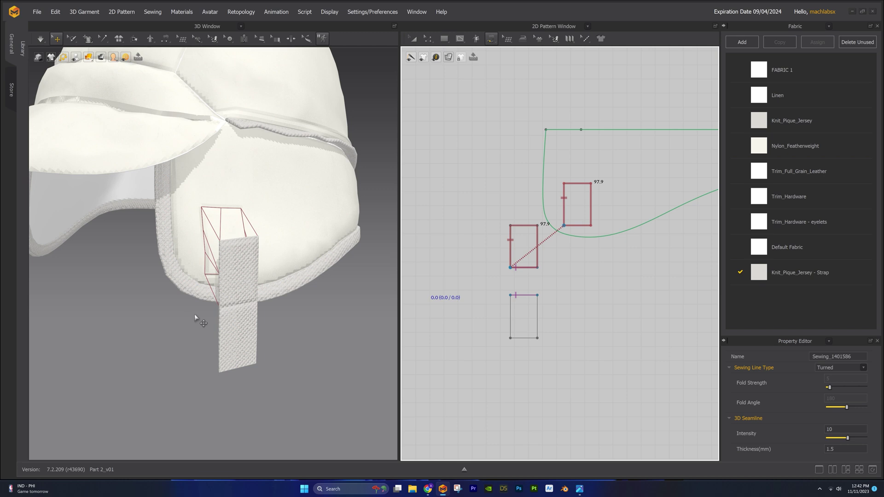
{"action": "key", "text": "space"}
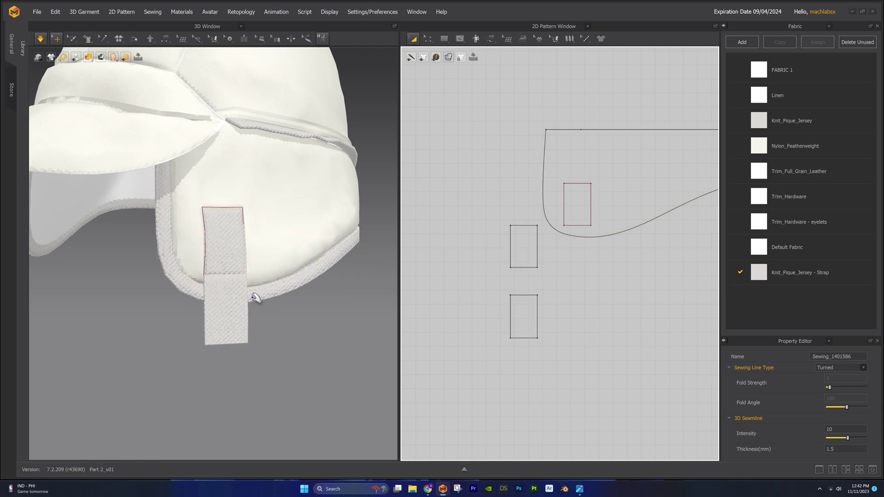
Sew the lower strap piece's bottom edge to the upper strap piece's bottom edge
{"action": "key", "text": "n"}
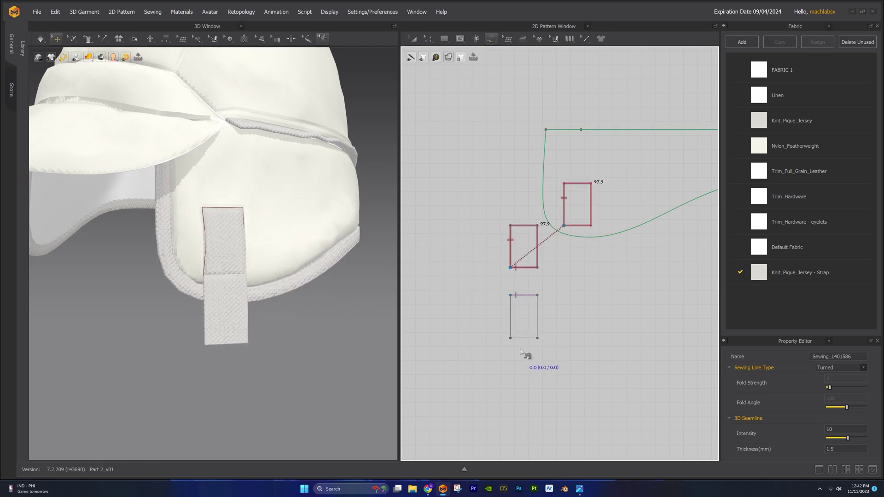
{"action": "left_click", "coordinate": [518, 338]}
{"action": "left_click", "coordinate": [515, 269]}
{"action": "right_click_drag", "start_coordinate": [272, 354], "coordinate": [284, 354]}
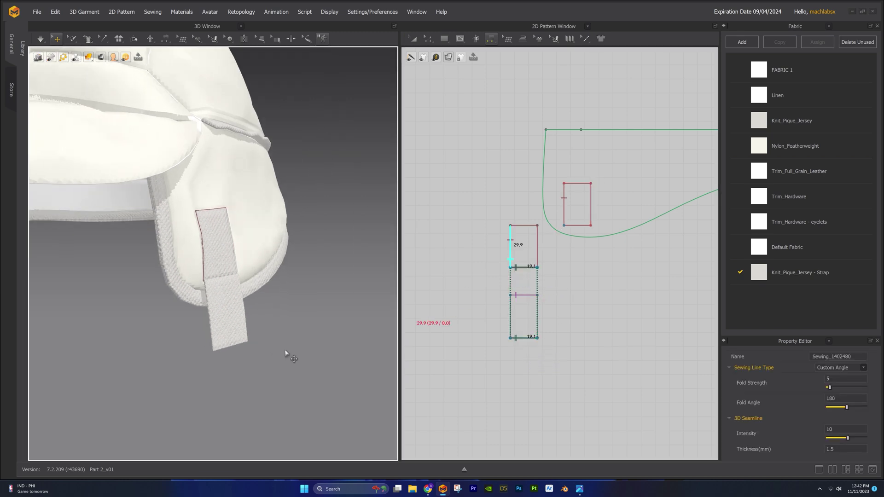
Set the particle distance of both strap pieces to 5 mm
{"action": "key", "text": "a"}
{"action": "left_click", "coordinate": [524, 264]}
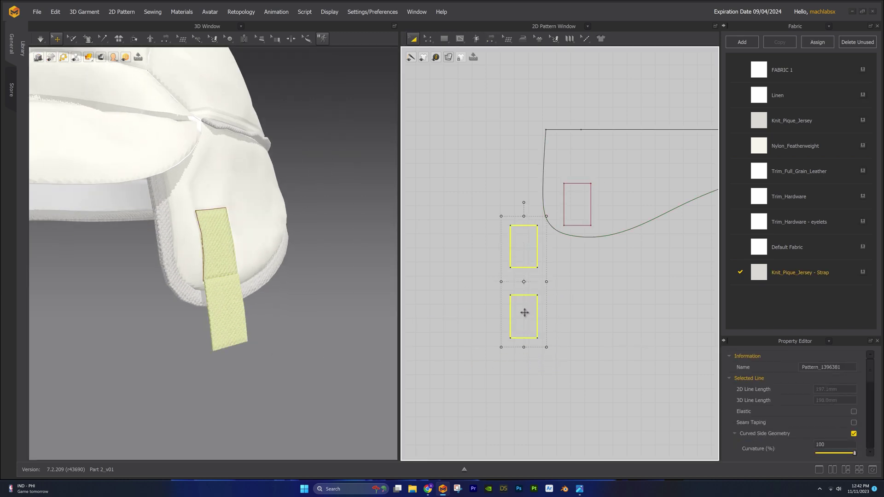
{"action": "scroll", "coordinate": [781, 394], "scroll_direction": "down", "scroll_amount": 3}
{"action": "left_click", "coordinate": [780, 405]}
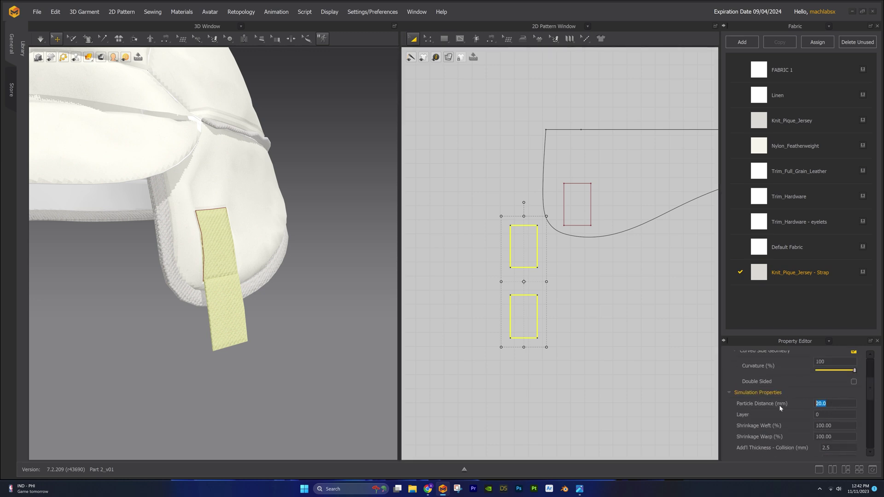
{"action": "type", "text": "5"}
{"action": "key", "text": "Return"}
{"action": "left_click", "coordinate": [600, 376]}
Simulate and pull the lower strap piece up so it folds around the ear flap's bottom edge
{"action": "key", "text": "space"}
{"action": "left_click_drag", "start_coordinate": [240, 335], "coordinate": [240, 290]}
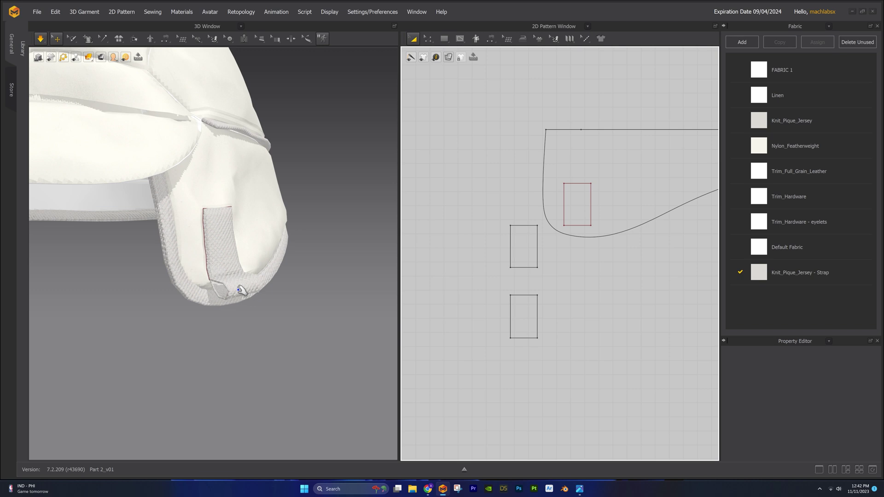
{"action": "left_click", "coordinate": [238, 293]}
{"action": "scroll", "coordinate": [276, 322], "scroll_direction": "down", "scroll_amount": 2}
{"action": "right_click_drag", "start_coordinate": [300, 319], "coordinate": [278, 302]}
{"action": "key", "text": "space"}
Lower the top edges of the upper strap piece and its internal shape until nearly square, and lengthen the lower strap piece downward
{"action": "left_click", "coordinate": [611, 330]}
{"action": "key", "text": "z"}
{"action": "left_click", "coordinate": [524, 226]}
{"action": "left_click_drag", "start_coordinate": [577, 183], "coordinate": [577, 200], "text": "shift"}
{"action": "right_click_drag", "start_coordinate": [264, 298], "coordinate": [280, 309]}
{"action": "left_click", "coordinate": [279, 310]}
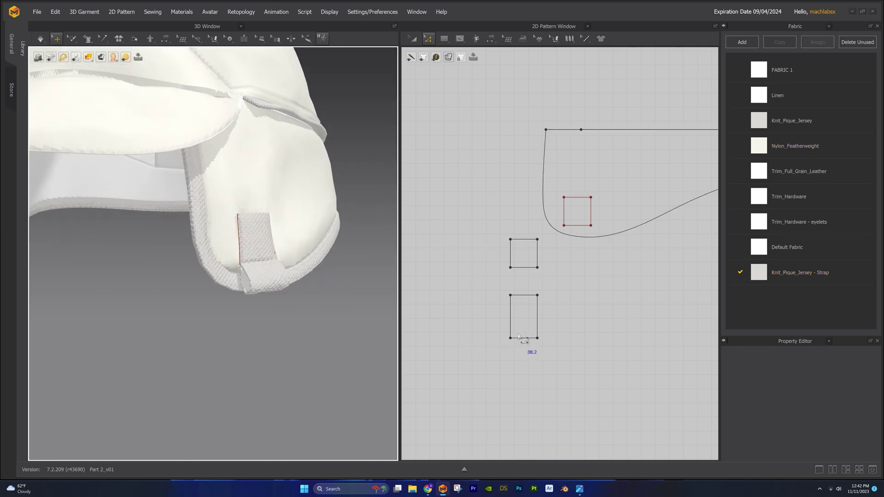
{"action": "left_click_drag", "start_coordinate": [523, 339], "coordinate": [523, 349]}
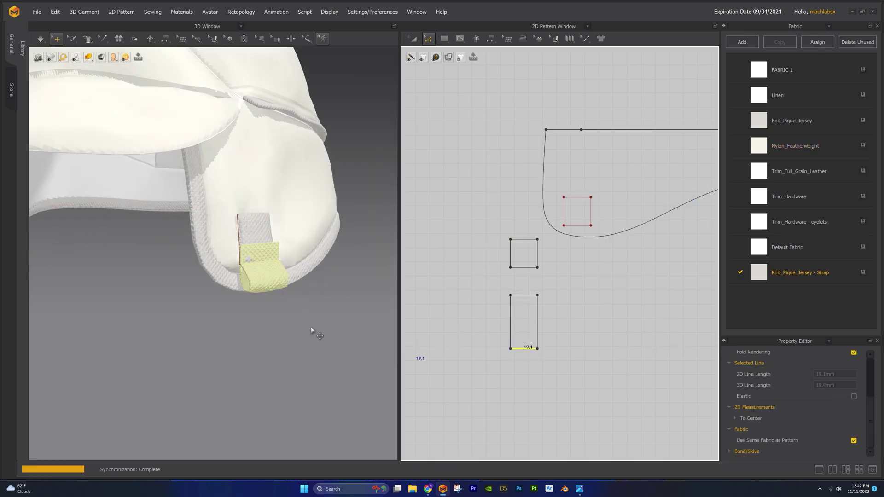
{"action": "left_click", "coordinate": [420, 302]}
{"action": "left_click", "coordinate": [527, 348]}
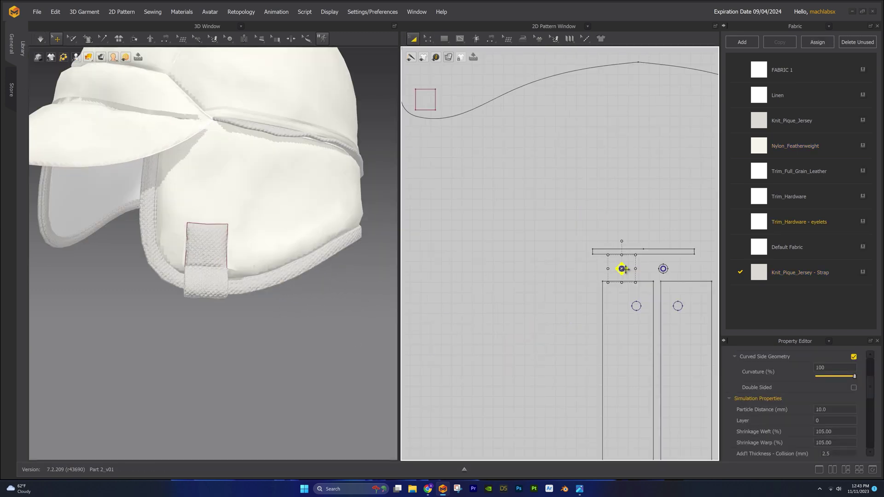
Clone a rear eyelet's outline as an internal shape in the centre of the upper strap piece
{"action": "right_click", "coordinate": [622, 269]}
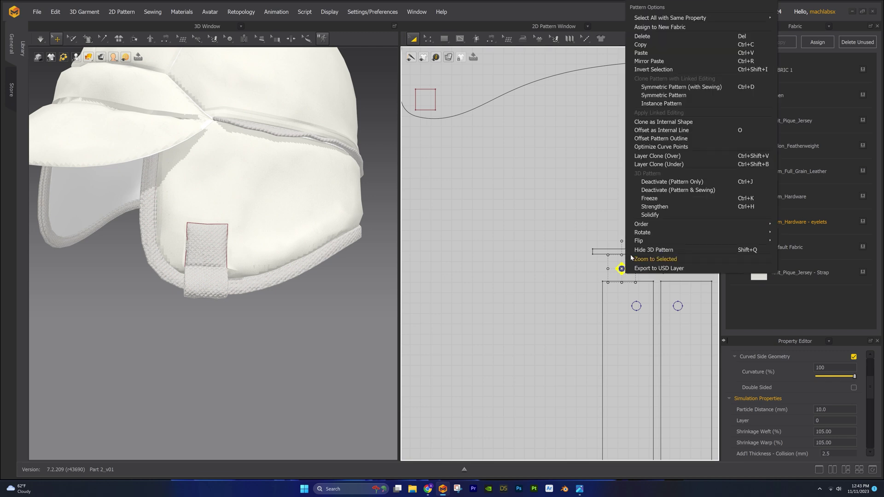
{"action": "left_click", "coordinate": [661, 121]}
{"action": "middle_click_drag", "start_coordinate": [502, 167], "coordinate": [655, 215]}
{"action": "scroll", "coordinate": [537, 174], "scroll_direction": "up", "scroll_amount": 3}
{"action": "mouse_move", "coordinate": [537, 174]}
{"action": "middle_mouse_down"}
{"action": "mouse_move", "coordinate": [636, 230]}
{"action": "mouse_move", "coordinate": [482, 216]}
{"action": "middle_mouse_up"}
{"action": "left_click", "coordinate": [486, 209]}
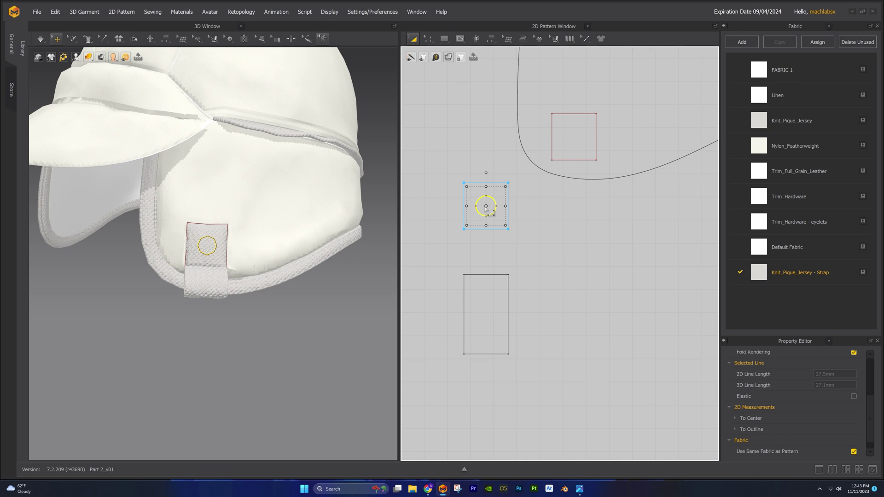
Offset the circle on the upper strap piece inward as an internal line at 1.5 mm
{"action": "scroll", "coordinate": [243, 276], "scroll_direction": "up", "scroll_amount": 5}
{"action": "left_click", "coordinate": [548, 250]}
{"action": "scroll", "coordinate": [579, 278], "scroll_direction": "up", "scroll_amount": 3}
{"action": "key", "text": "z"}
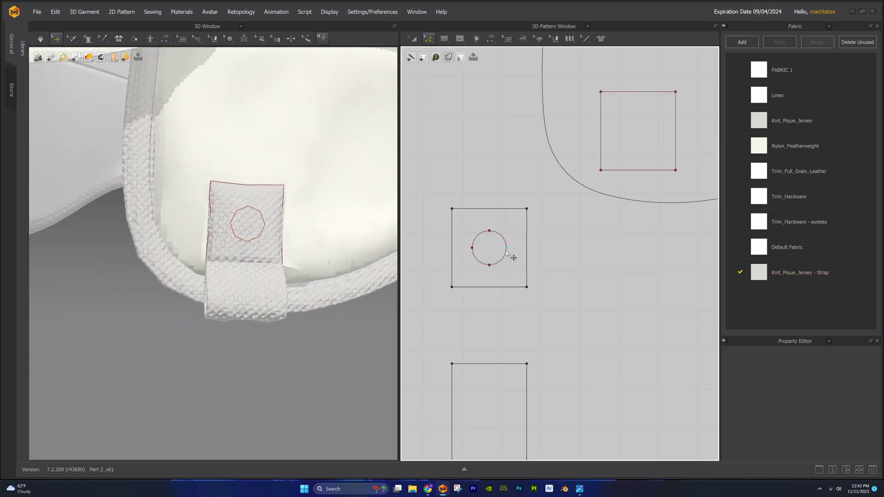
{"action": "key", "text": "a"}
{"action": "left_click", "coordinate": [505, 258]}
{"action": "right_click", "coordinate": [505, 259]}
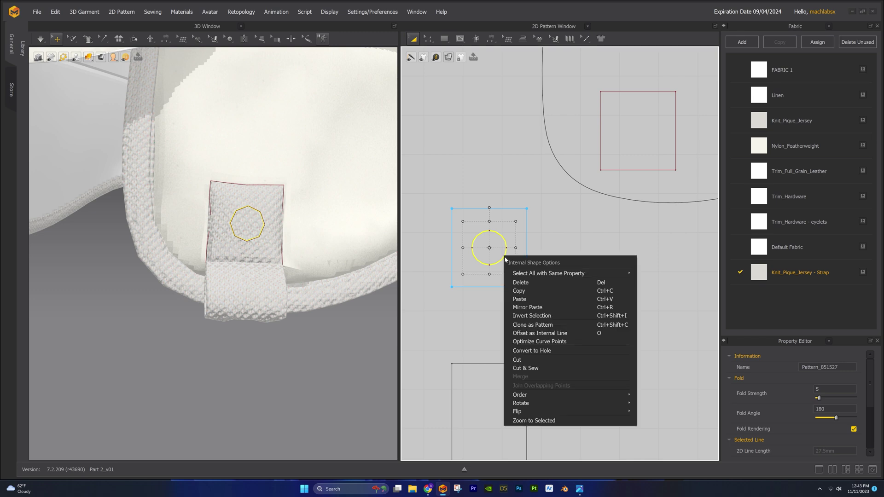
{"action": "left_click", "coordinate": [541, 333]}
{"action": "left_click_drag", "start_coordinate": [444, 161], "coordinate": [623, 200]}
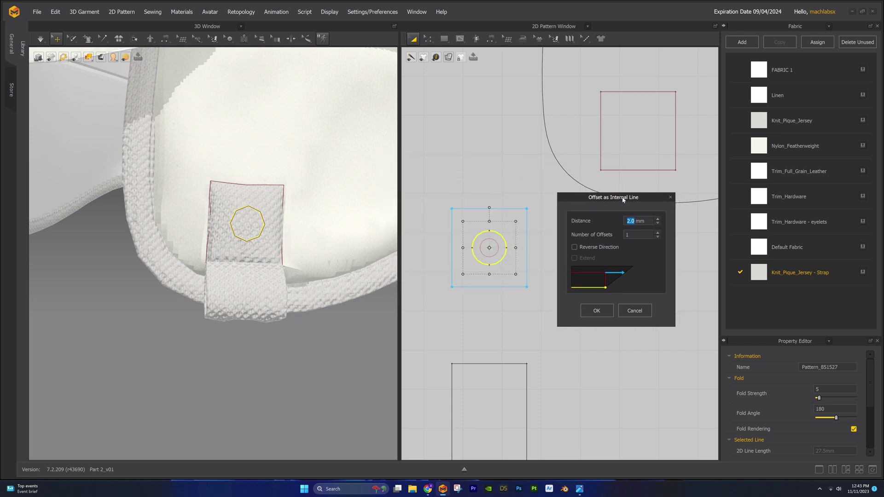
{"action": "left_click", "coordinate": [597, 311]}
Offset the inner circle inward by 1.5 mm as another internal line, making three concentric circles
{"action": "scroll", "coordinate": [537, 249], "scroll_direction": "up", "scroll_amount": 3}
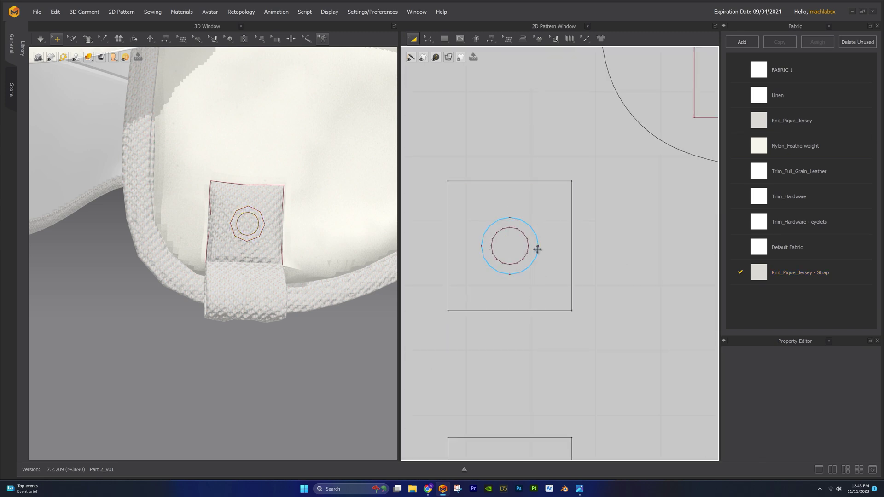
{"action": "right_click", "coordinate": [527, 247]}
{"action": "left_click", "coordinate": [567, 318]}
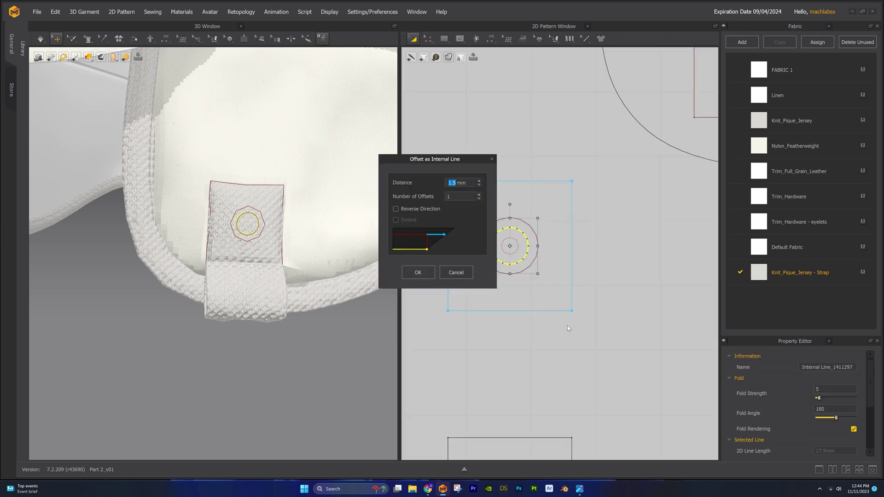
{"action": "left_click", "coordinate": [417, 272]}
Cut and sew along the middle of the three circles on the upper strap piece
{"action": "scroll", "coordinate": [566, 249], "scroll_direction": "up", "scroll_amount": 1}
{"action": "scroll", "coordinate": [568, 245], "scroll_direction": "down", "scroll_amount": 2}
{"action": "right_click", "coordinate": [561, 236]}
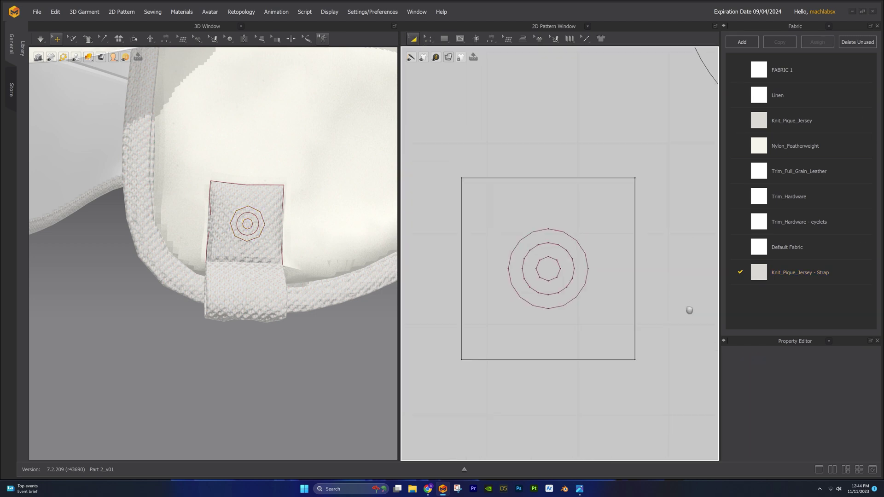
{"action": "middle_click_drag", "start_coordinate": [688, 310], "coordinate": [690, 301]}
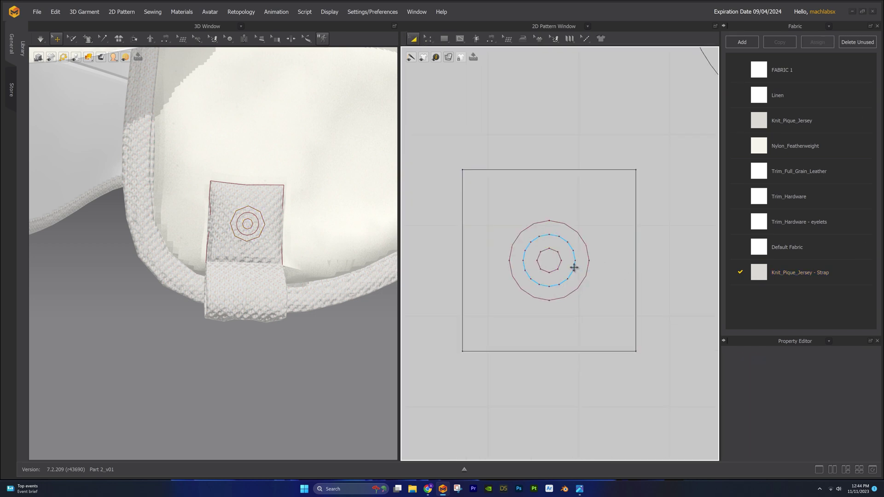
{"action": "right_click", "coordinate": [573, 268]}
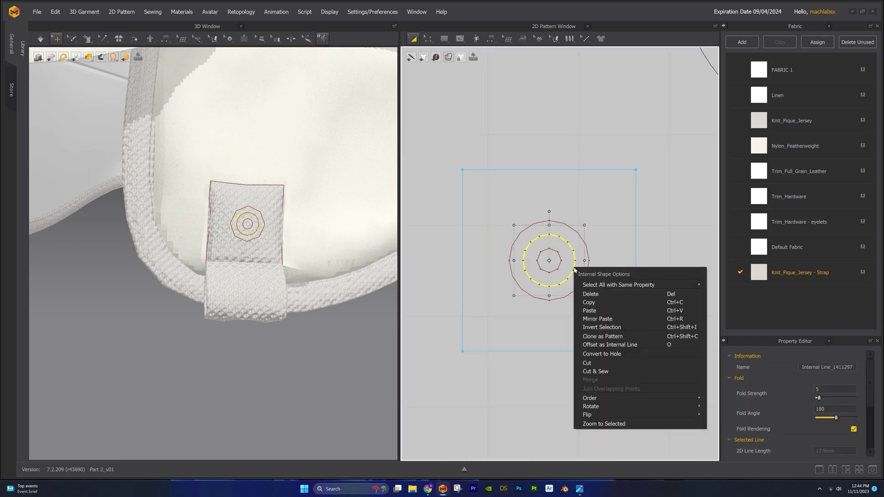
{"action": "left_click", "coordinate": [604, 371]}
{"action": "middle_click_drag", "start_coordinate": [664, 313], "coordinate": [584, 284]}
Cut and sew along the outer circle, and move the upper strap piece clear of the separated circular pieces
{"action": "right_click", "coordinate": [587, 280]}
{"action": "left_click", "coordinate": [705, 316]}
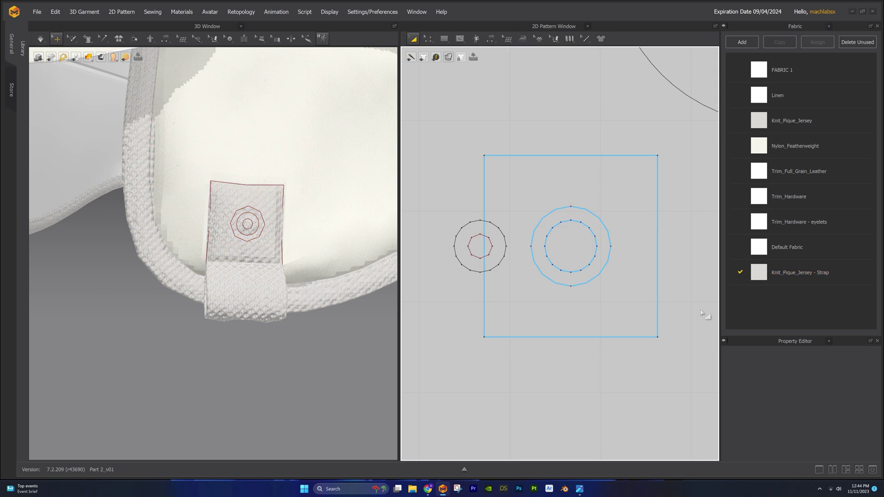
{"action": "right_click", "coordinate": [581, 283]}
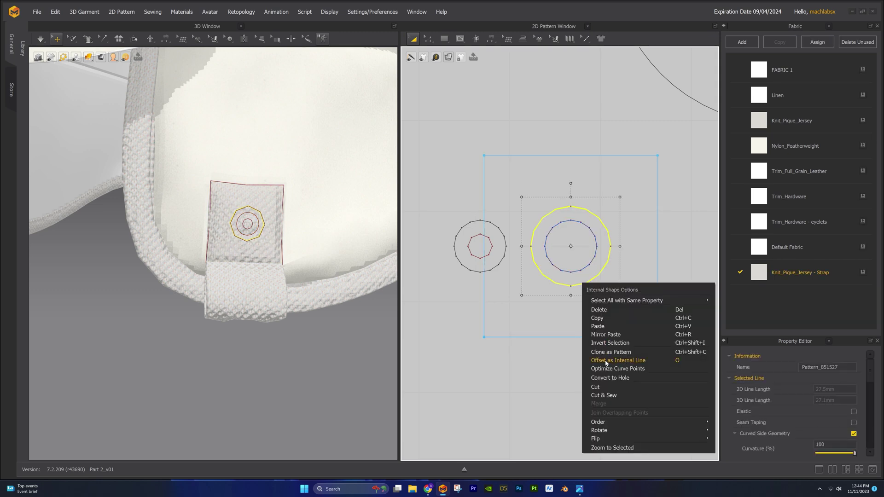
{"action": "left_click", "coordinate": [610, 398]}
{"action": "scroll", "coordinate": [598, 368], "scroll_direction": "down", "scroll_amount": 2}
{"action": "scroll", "coordinate": [582, 322], "scroll_direction": "up", "scroll_amount": 1}
{"action": "left_click_drag", "start_coordinate": [593, 275], "coordinate": [625, 278]}
Assign the Trim_Hardware - eyelets fabric to the small disc and the larger circular piece cut from the strap
{"action": "left_click_drag", "start_coordinate": [449, 198], "coordinate": [567, 282]}
{"action": "left_click_drag", "start_coordinate": [432, 192], "coordinate": [569, 281]}
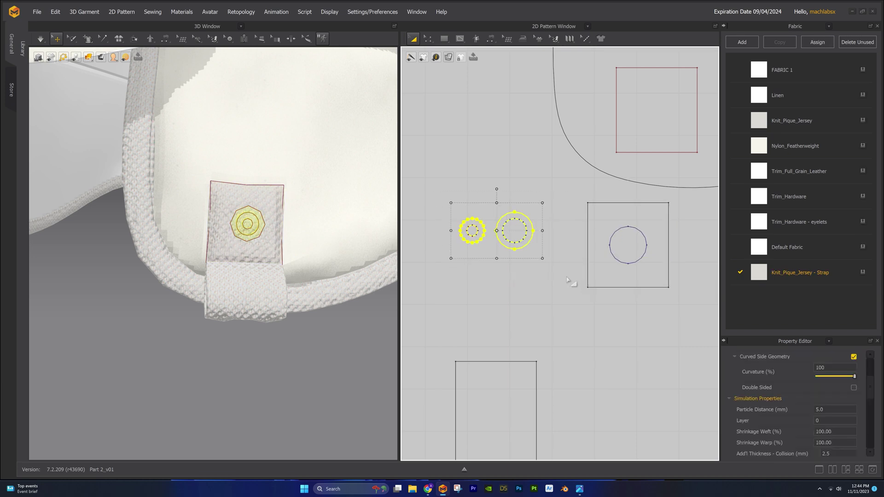
{"action": "left_click", "coordinate": [864, 222]}
{"action": "left_click", "coordinate": [536, 291]}
Set the additional rendering thickness of the larger circular hardware piece to 1 mm
{"action": "scroll", "coordinate": [319, 262], "scroll_direction": "up", "scroll_amount": 5}
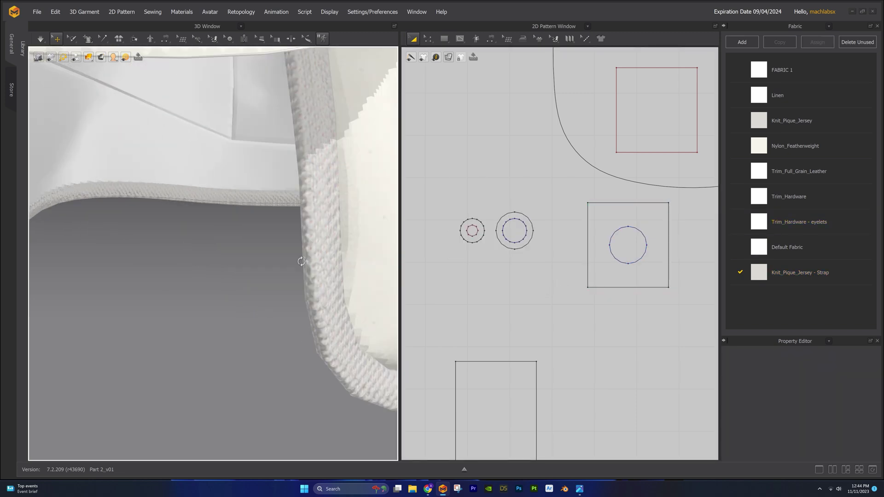
{"action": "scroll", "coordinate": [319, 262], "scroll_direction": "down", "scroll_amount": 5}
{"action": "middle_click_drag", "start_coordinate": [319, 261], "coordinate": [261, 210]}
{"action": "scroll", "coordinate": [261, 210], "scroll_direction": "up", "scroll_amount": 3}
{"action": "middle_click_drag", "start_coordinate": [225, 182], "coordinate": [261, 214]}
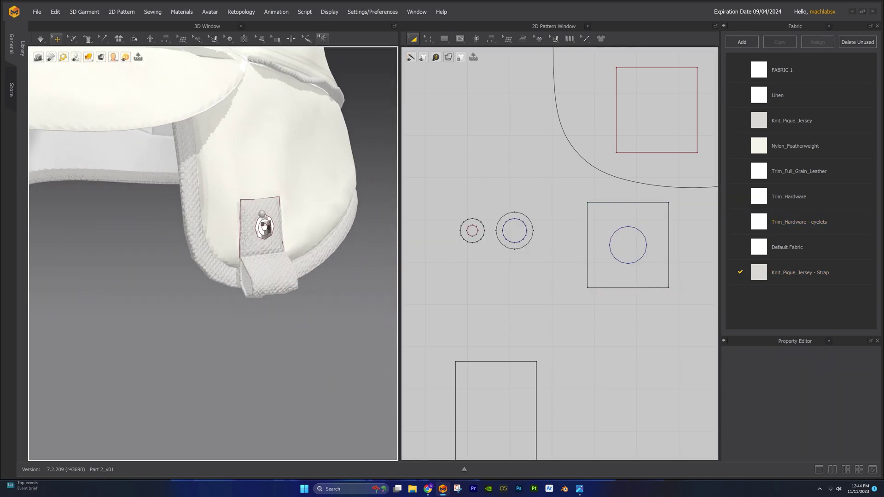
{"action": "scroll", "coordinate": [264, 216], "scroll_direction": "up", "scroll_amount": 3}
{"action": "right_click_drag", "start_coordinate": [307, 243], "coordinate": [301, 236]}
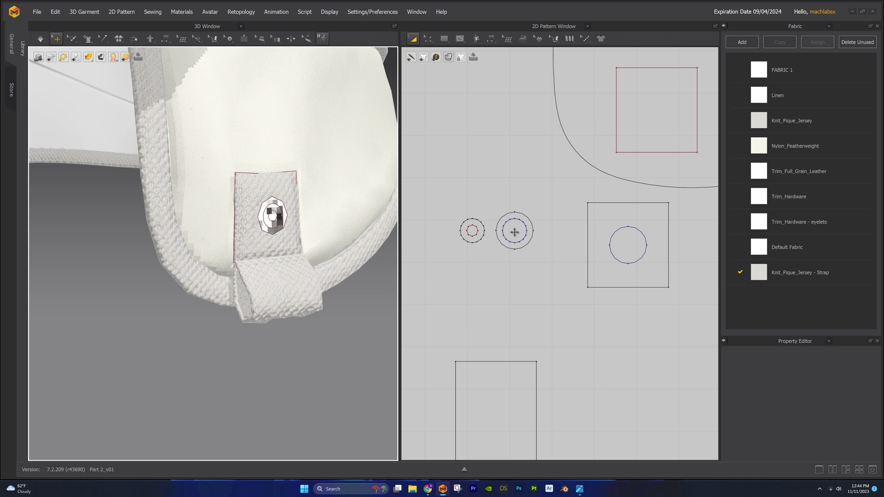
{"action": "left_click", "coordinate": [526, 214]}
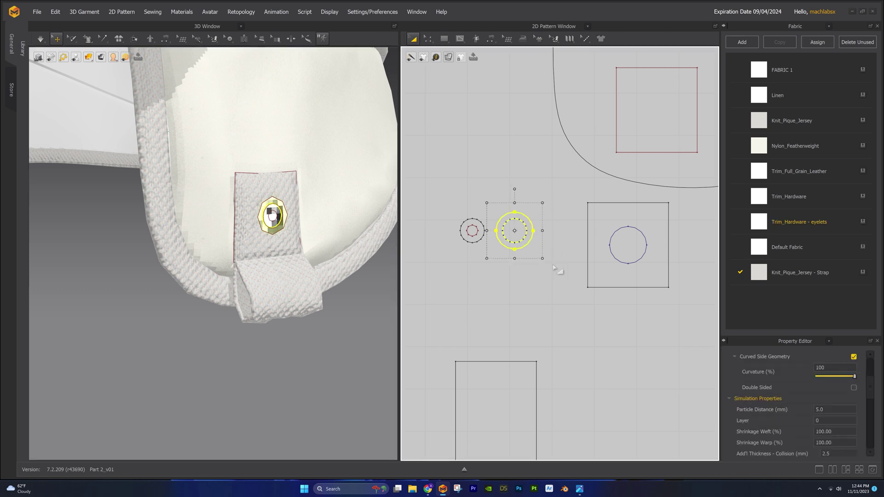
{"action": "scroll", "coordinate": [777, 431], "scroll_direction": "down", "scroll_amount": 3}
{"action": "left_click", "coordinate": [832, 409]}
{"action": "type", "text": "1"}
{"action": "key", "text": "Return"}
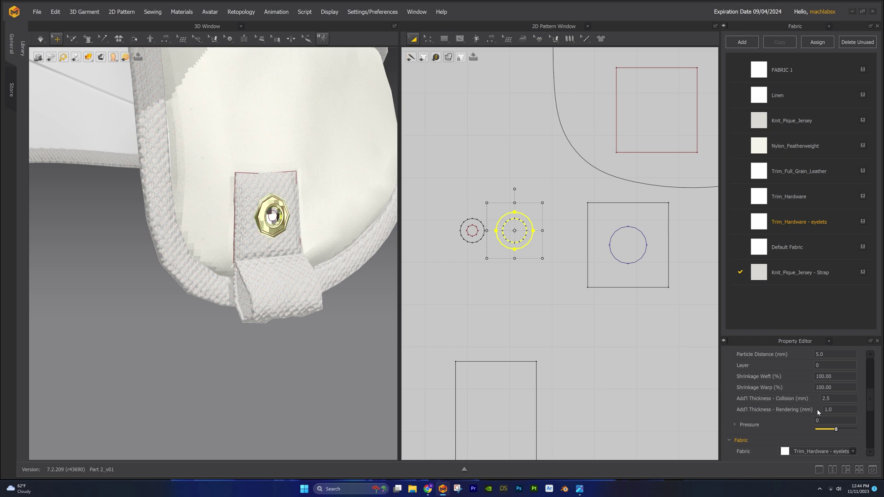
{"action": "left_click", "coordinate": [510, 317]}
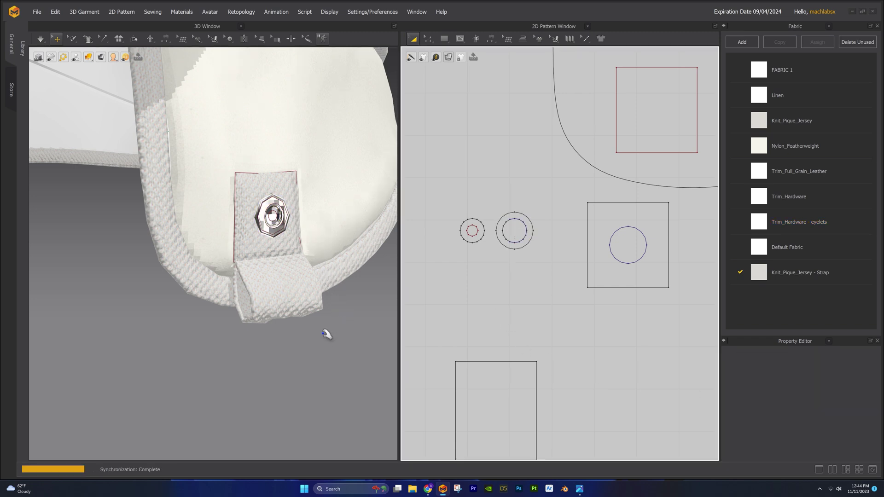
{"action": "scroll", "coordinate": [324, 329], "scroll_direction": "down", "scroll_amount": 10}
{"action": "scroll", "coordinate": [296, 322], "scroll_direction": "down", "scroll_amount": 5}
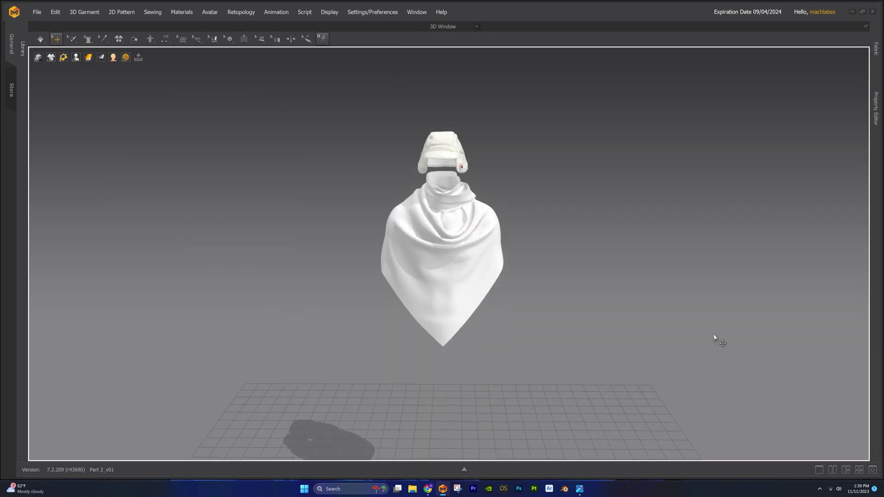
{"action": "right_click_drag", "start_coordinate": [767, 329], "coordinate": [566, 327]}
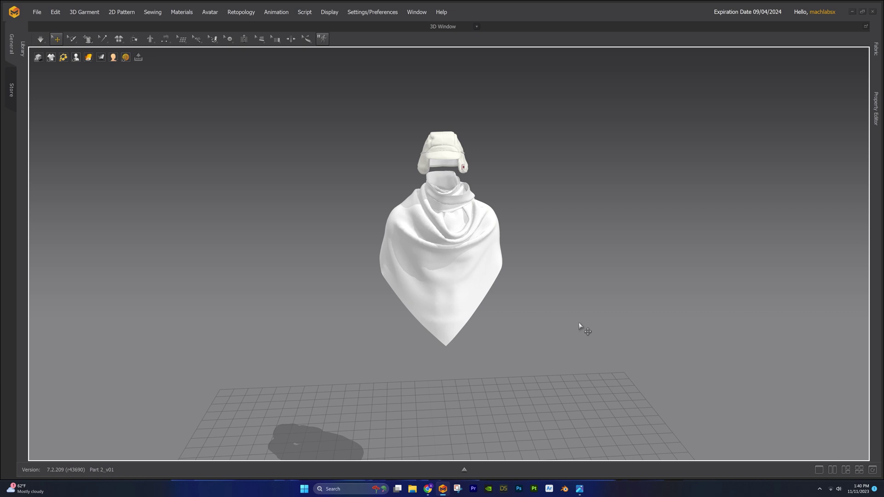